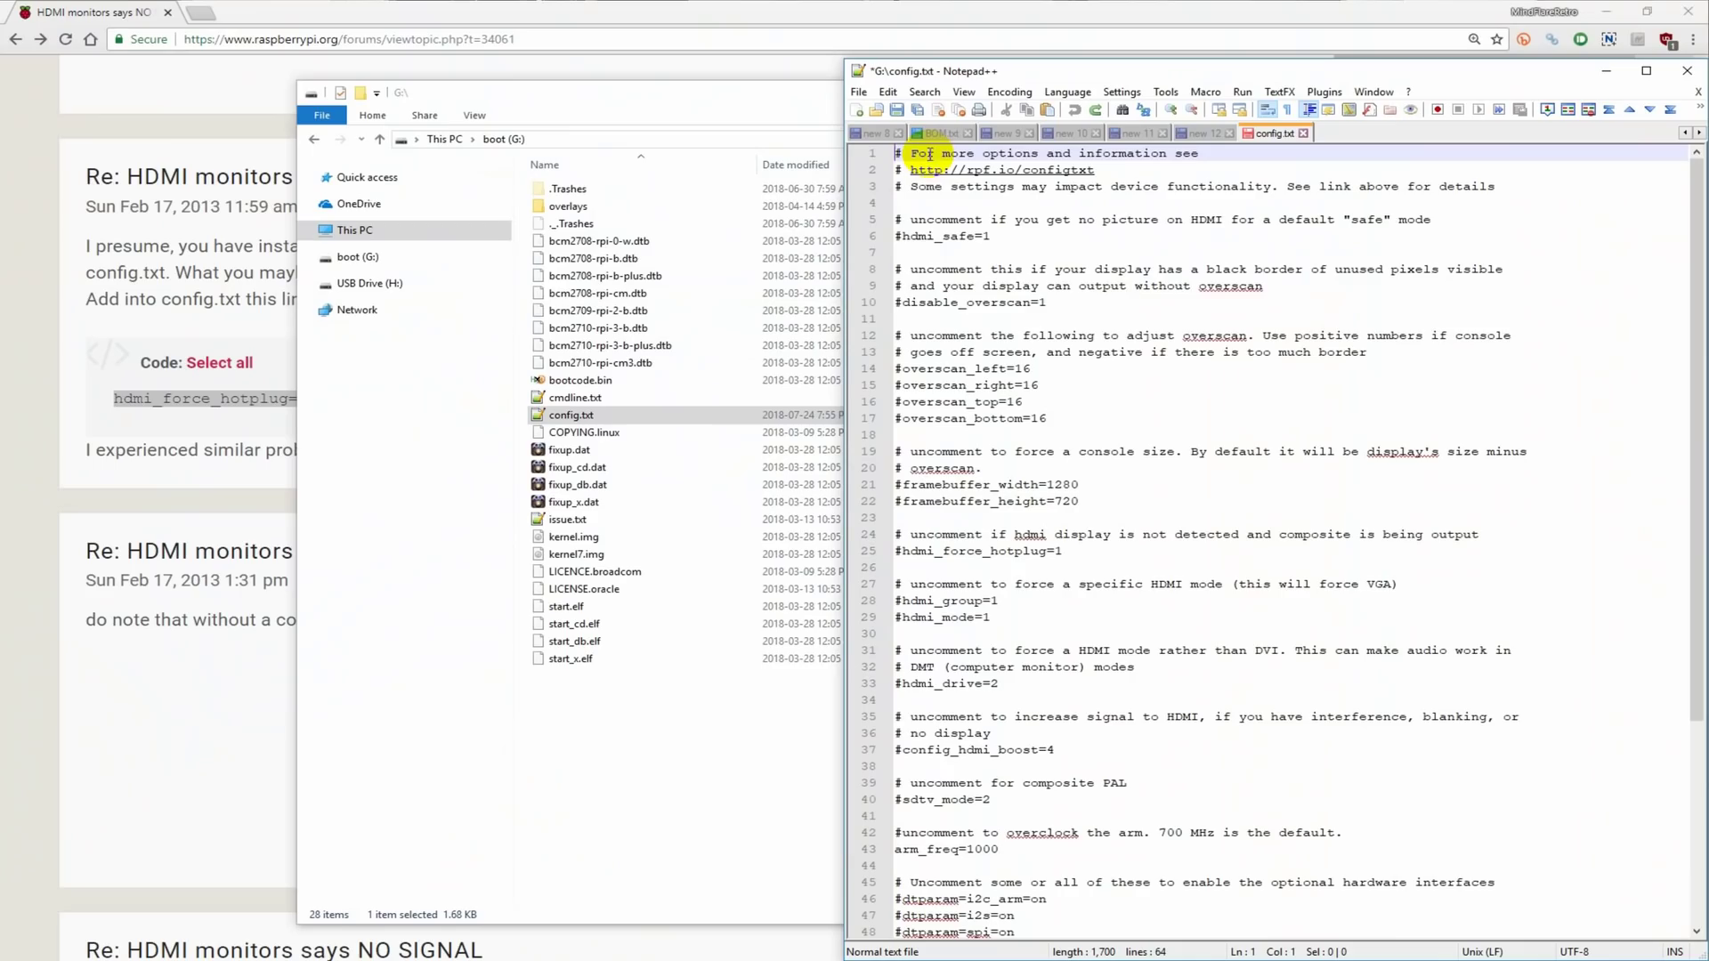
Add a '#' comment line above the hdmi_force_hotplug=1 setting in config.txt
left_click(1068, 552)
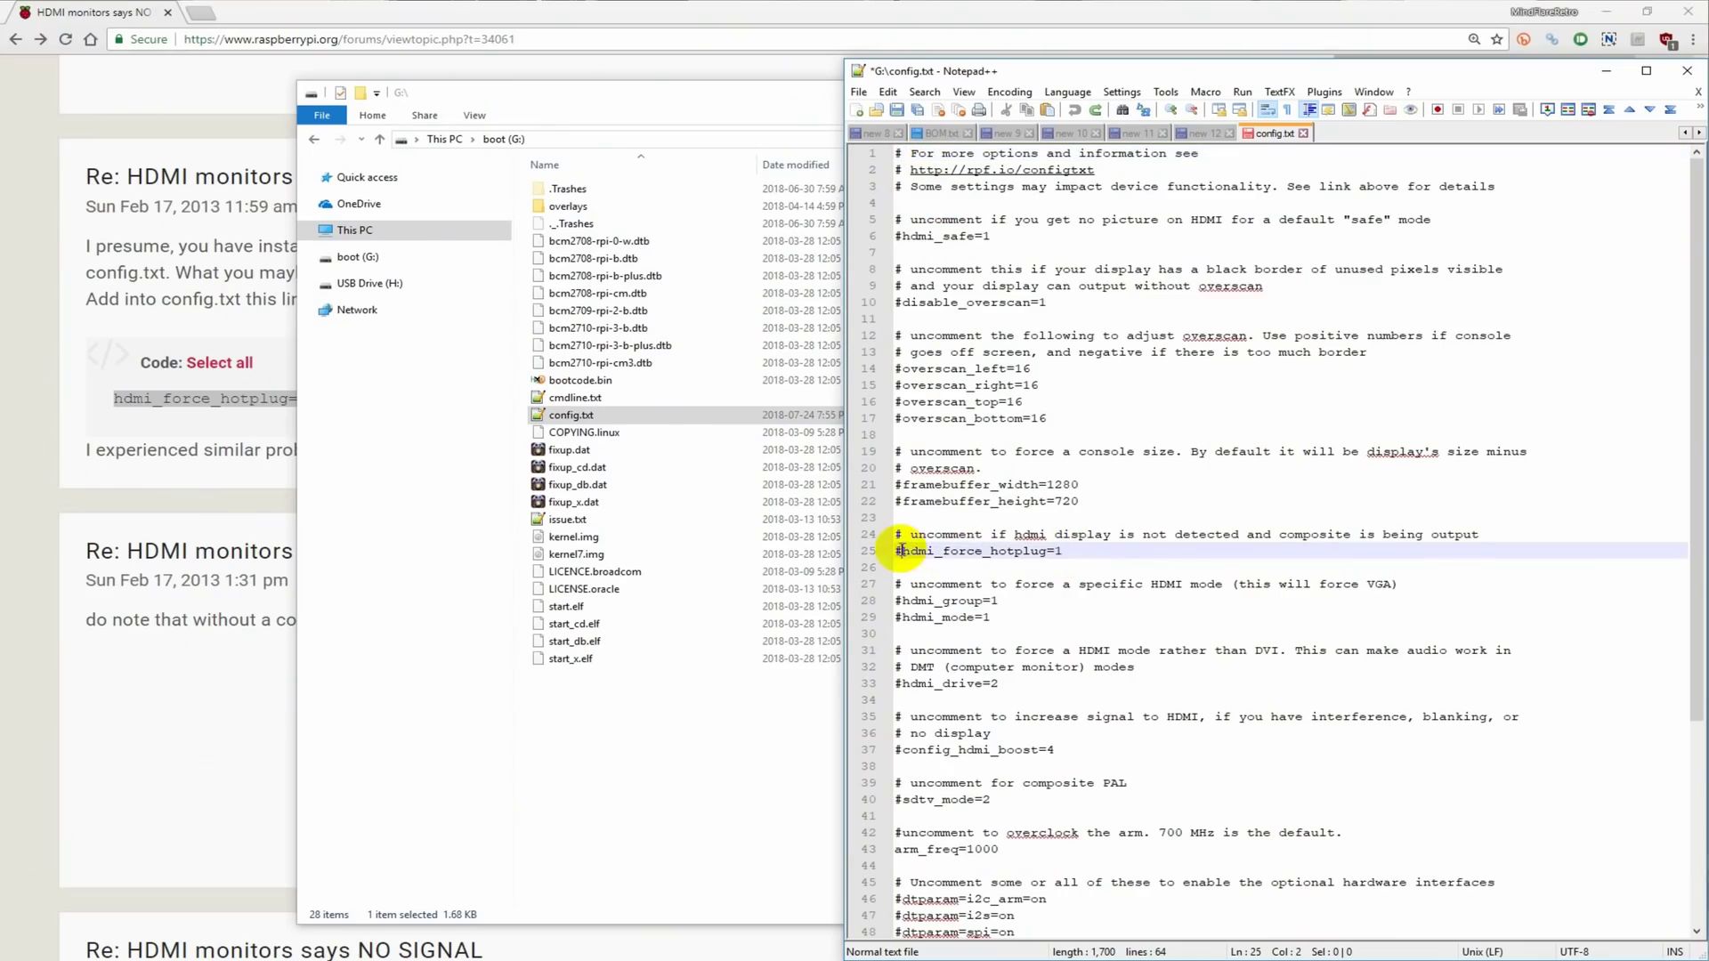
key("Return")
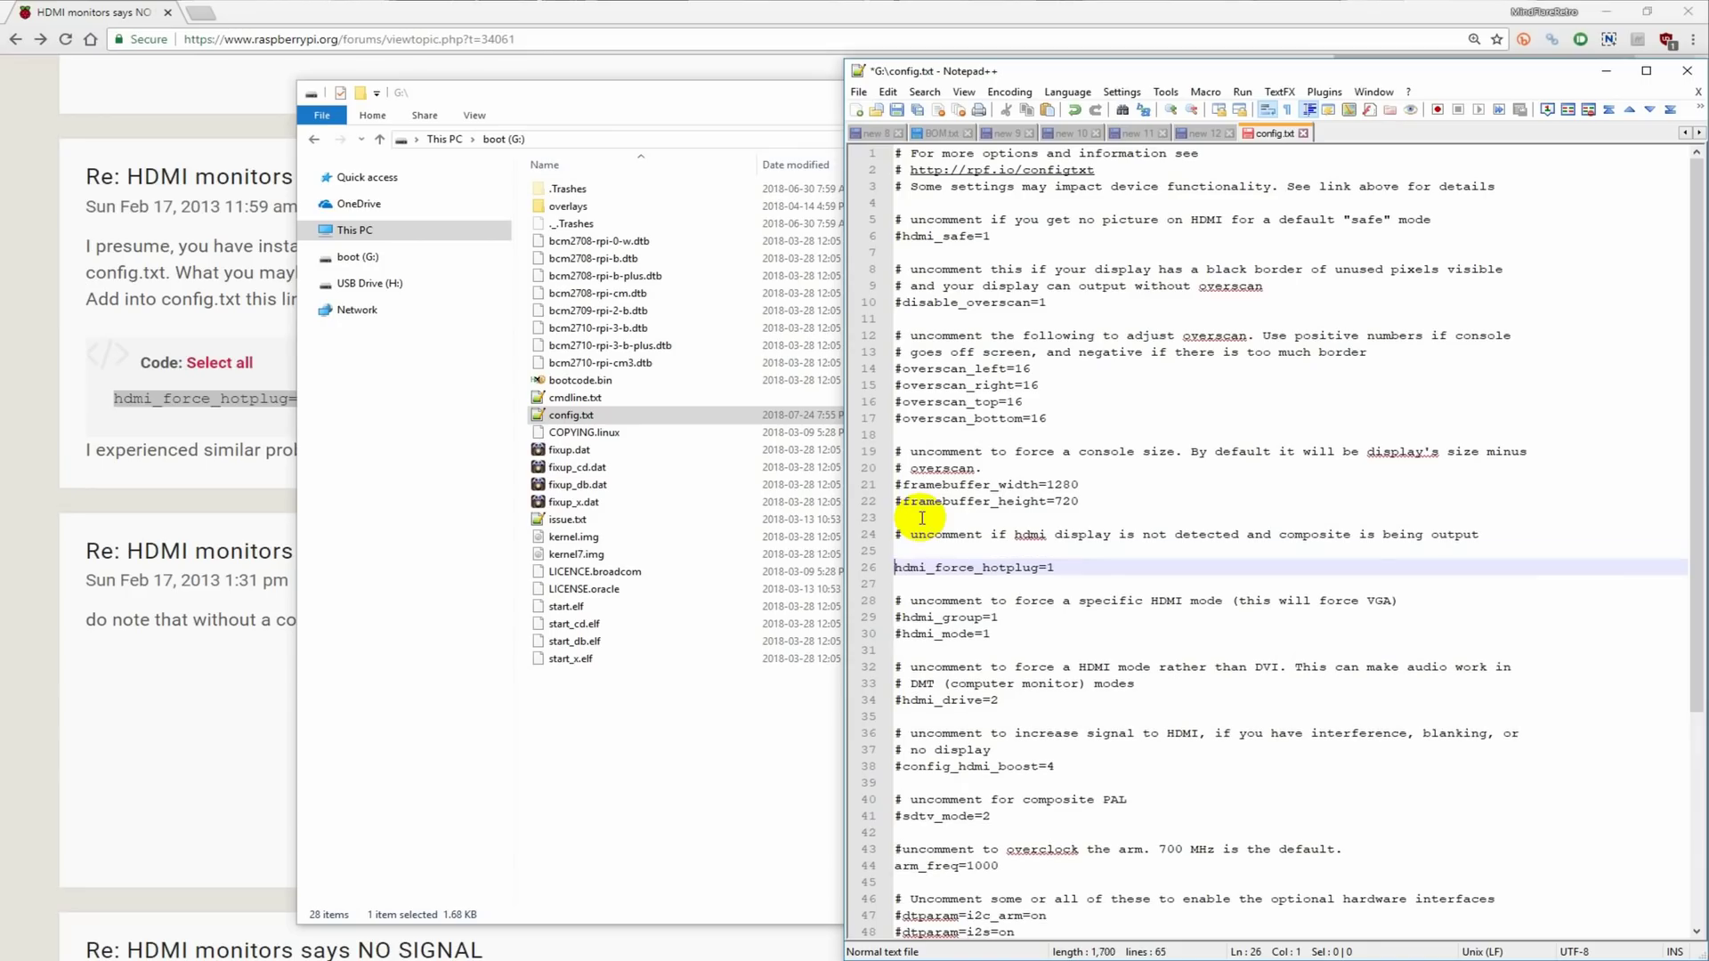
key("Up")
type("#")
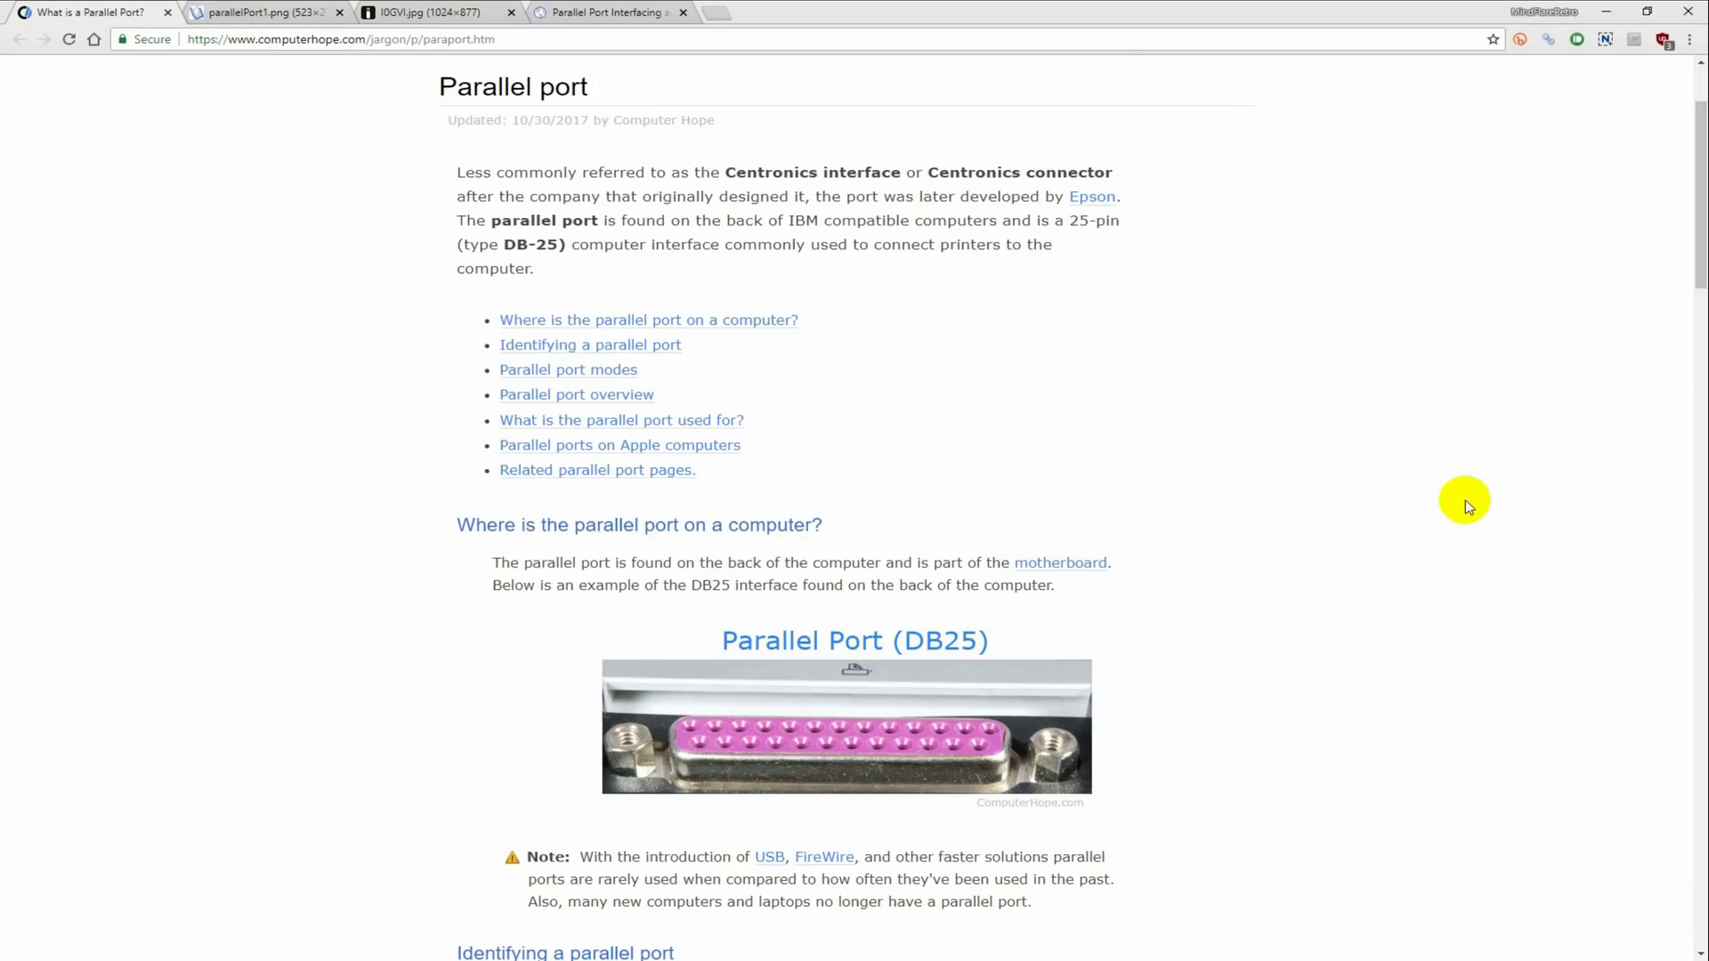
Scroll to the parallel port pin table, then view the DB25 pinout and USB Standard A diagrams
scroll(1465, 499, "down", 2)
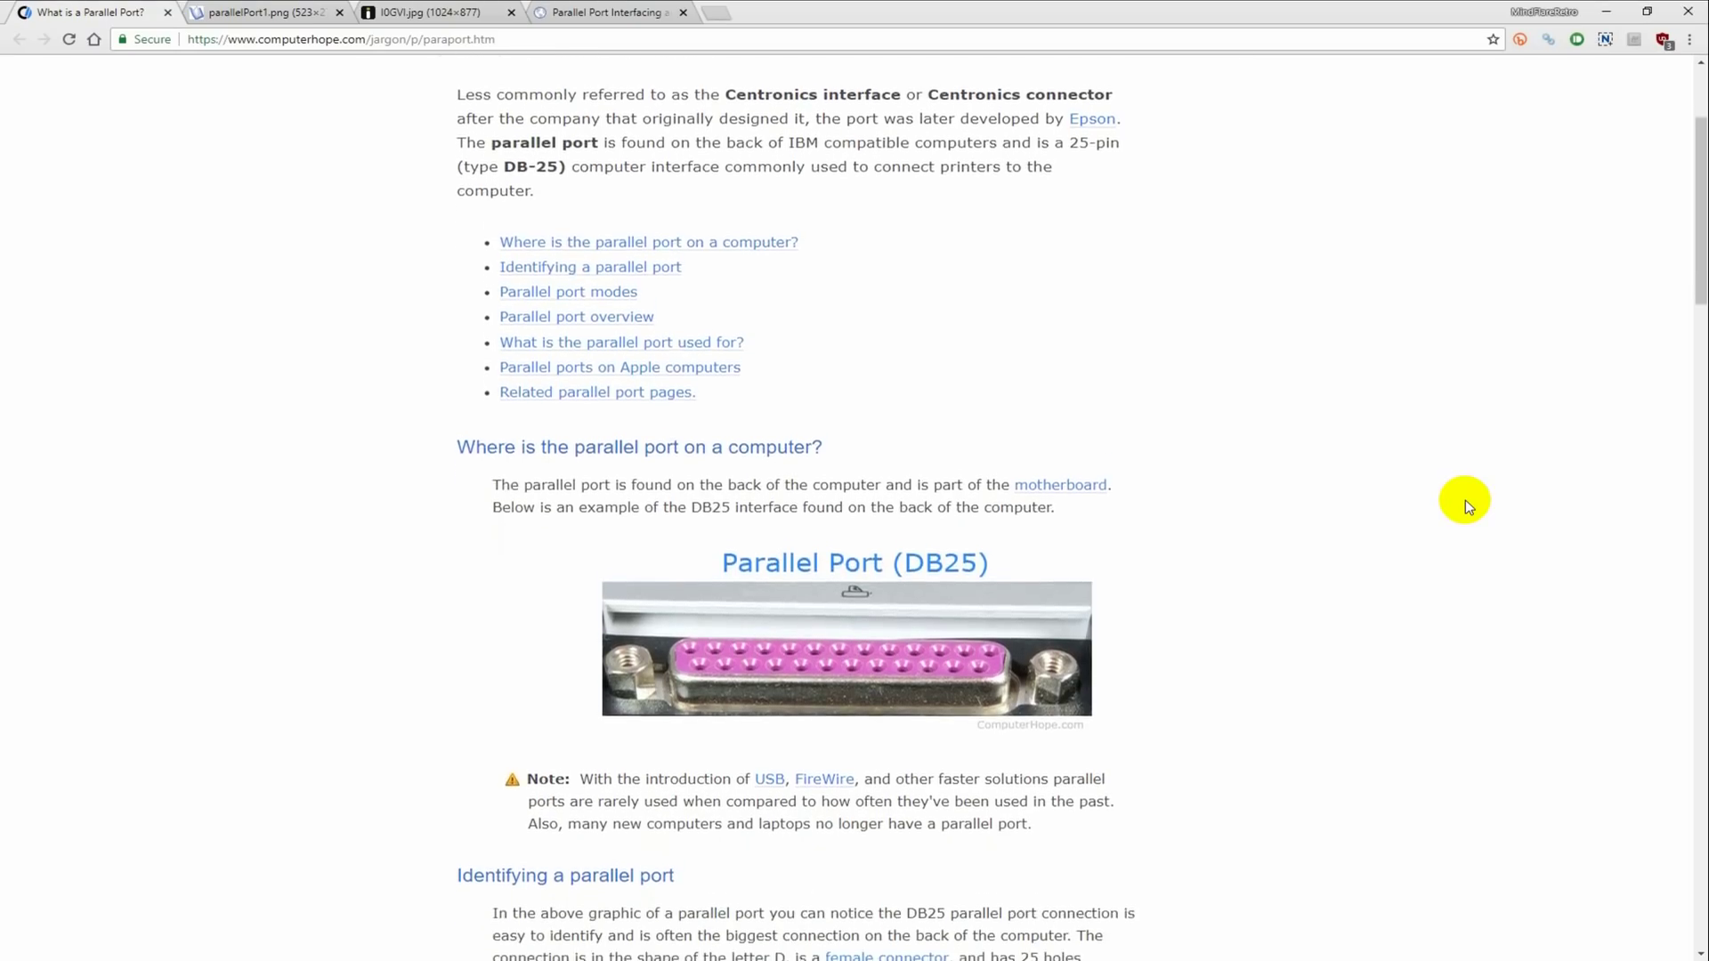
scroll(1465, 500, "down", 8)
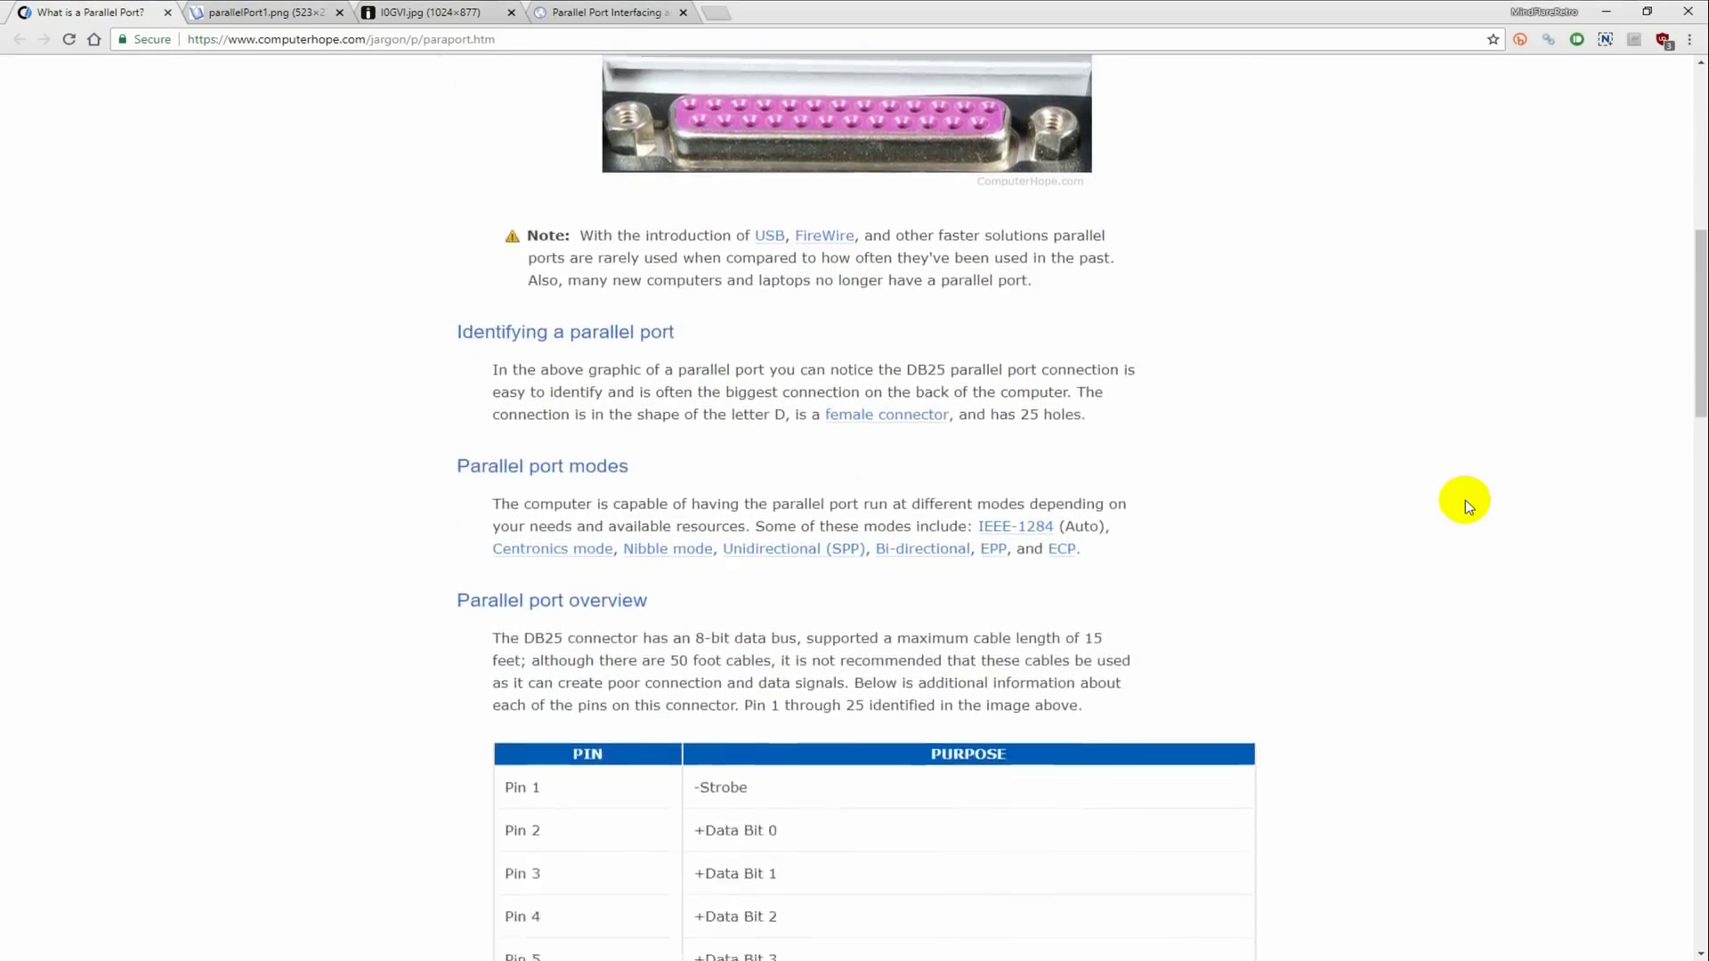
scroll(1465, 500, "down", 3)
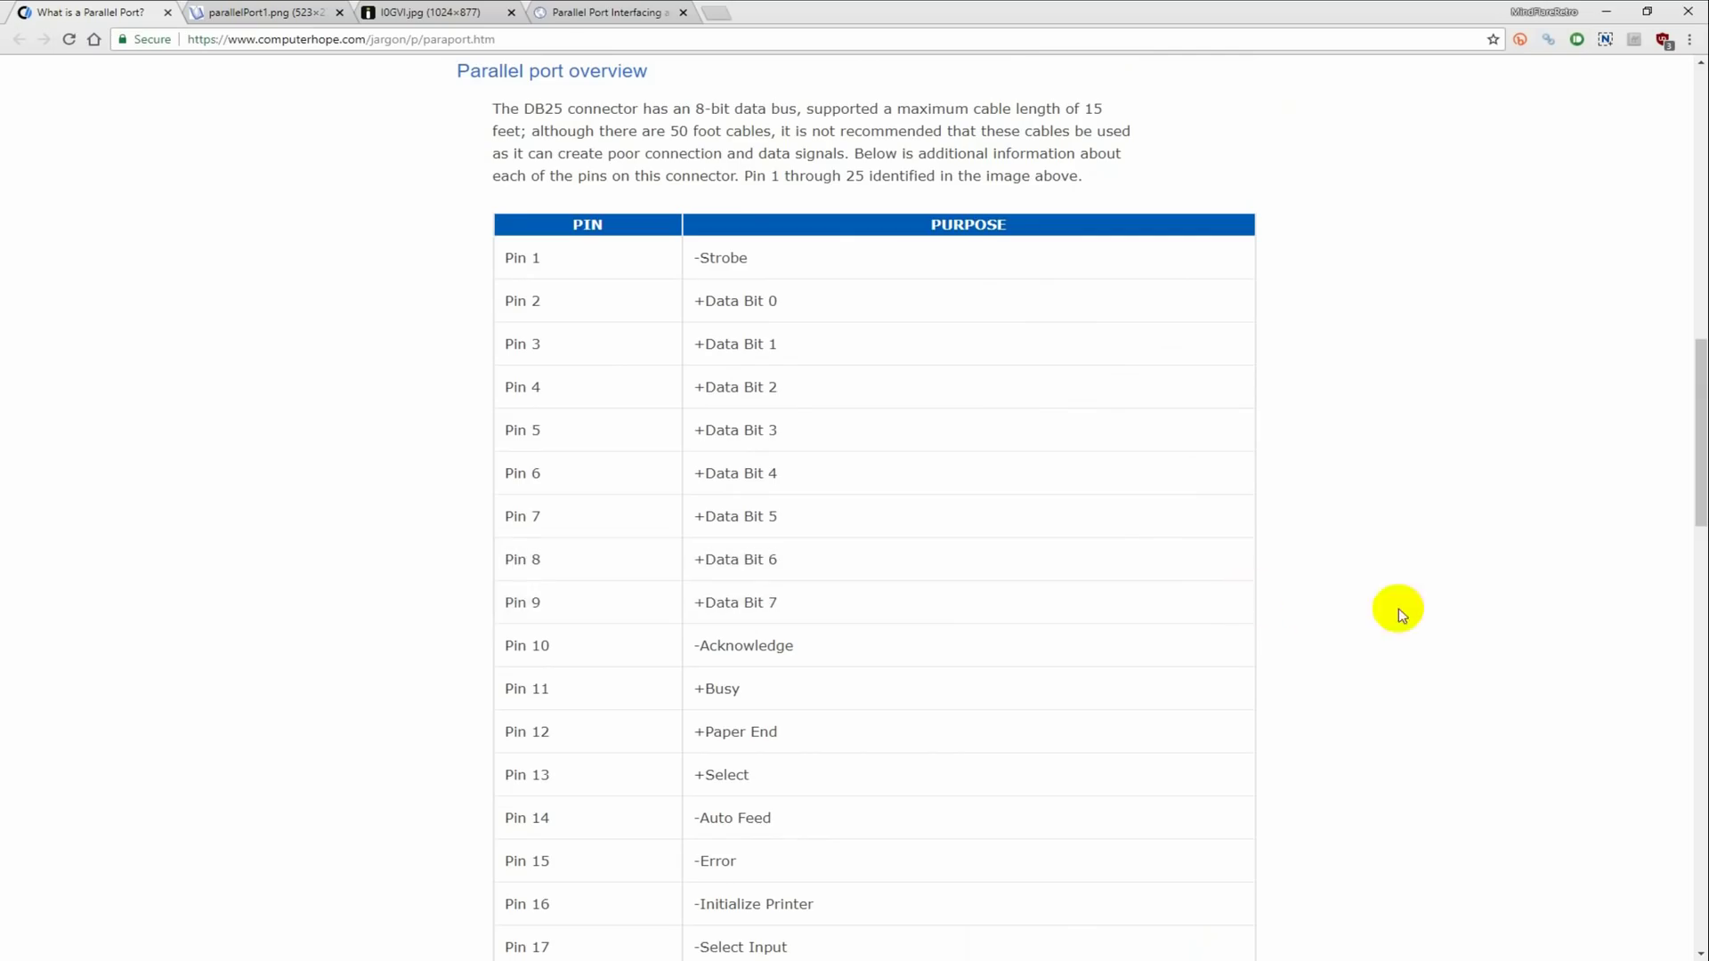
key("ctrl+Tab")
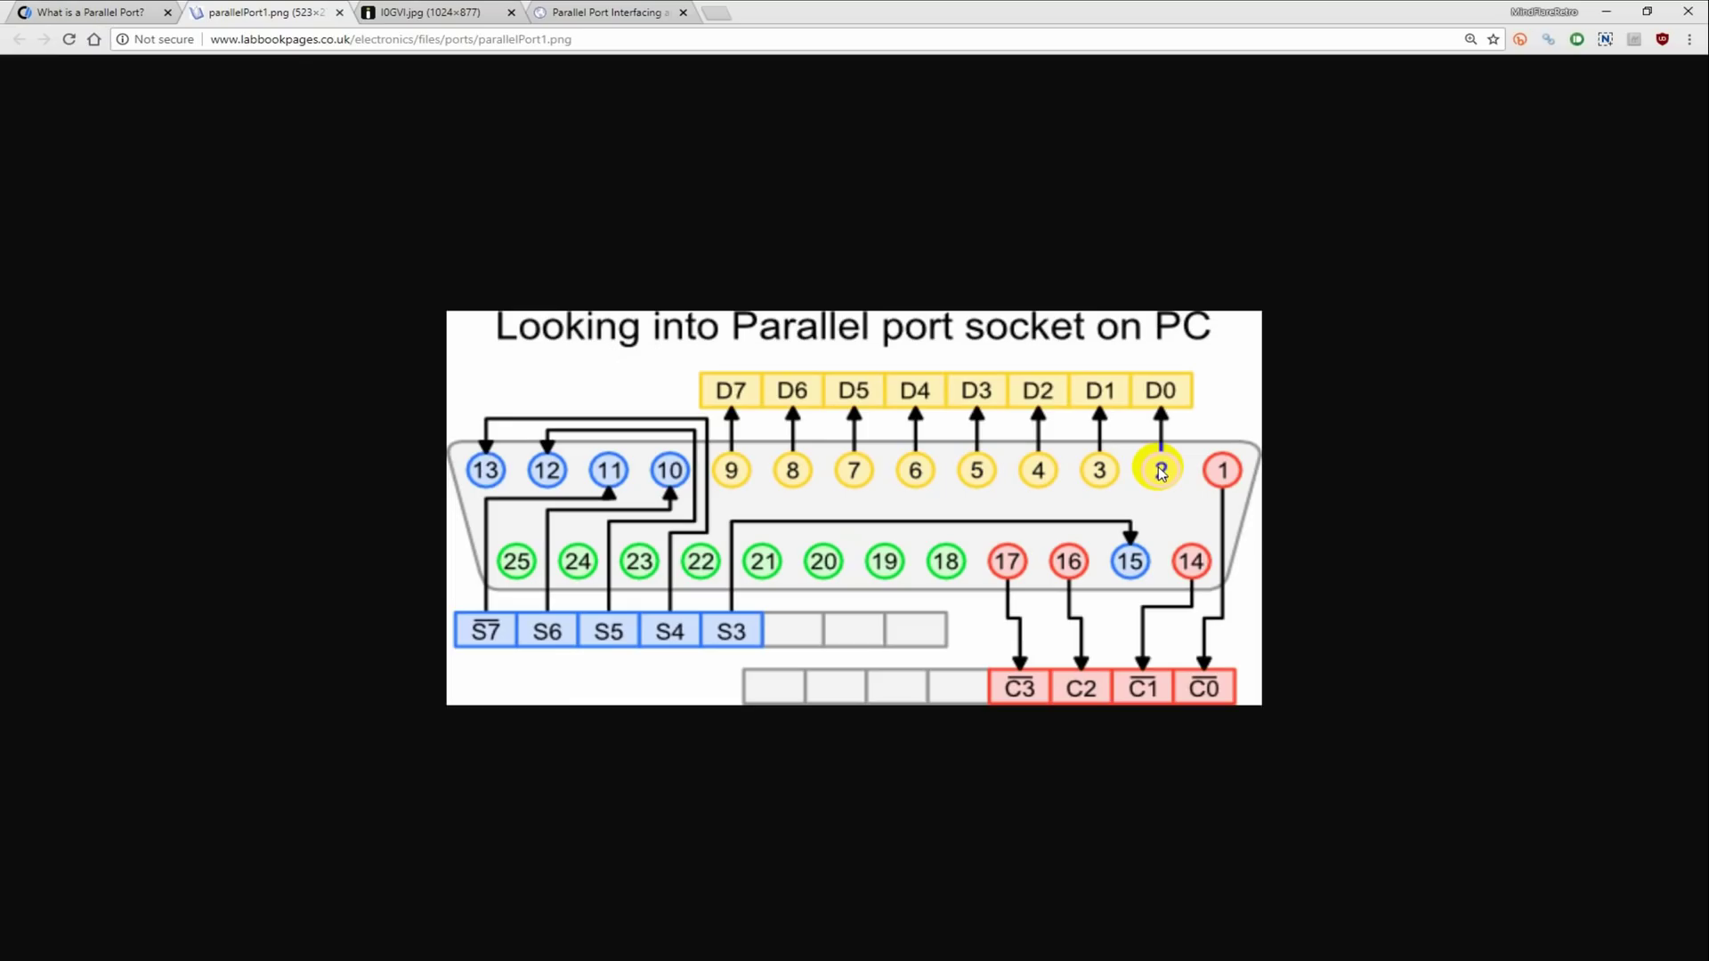
left_click(408, 14)
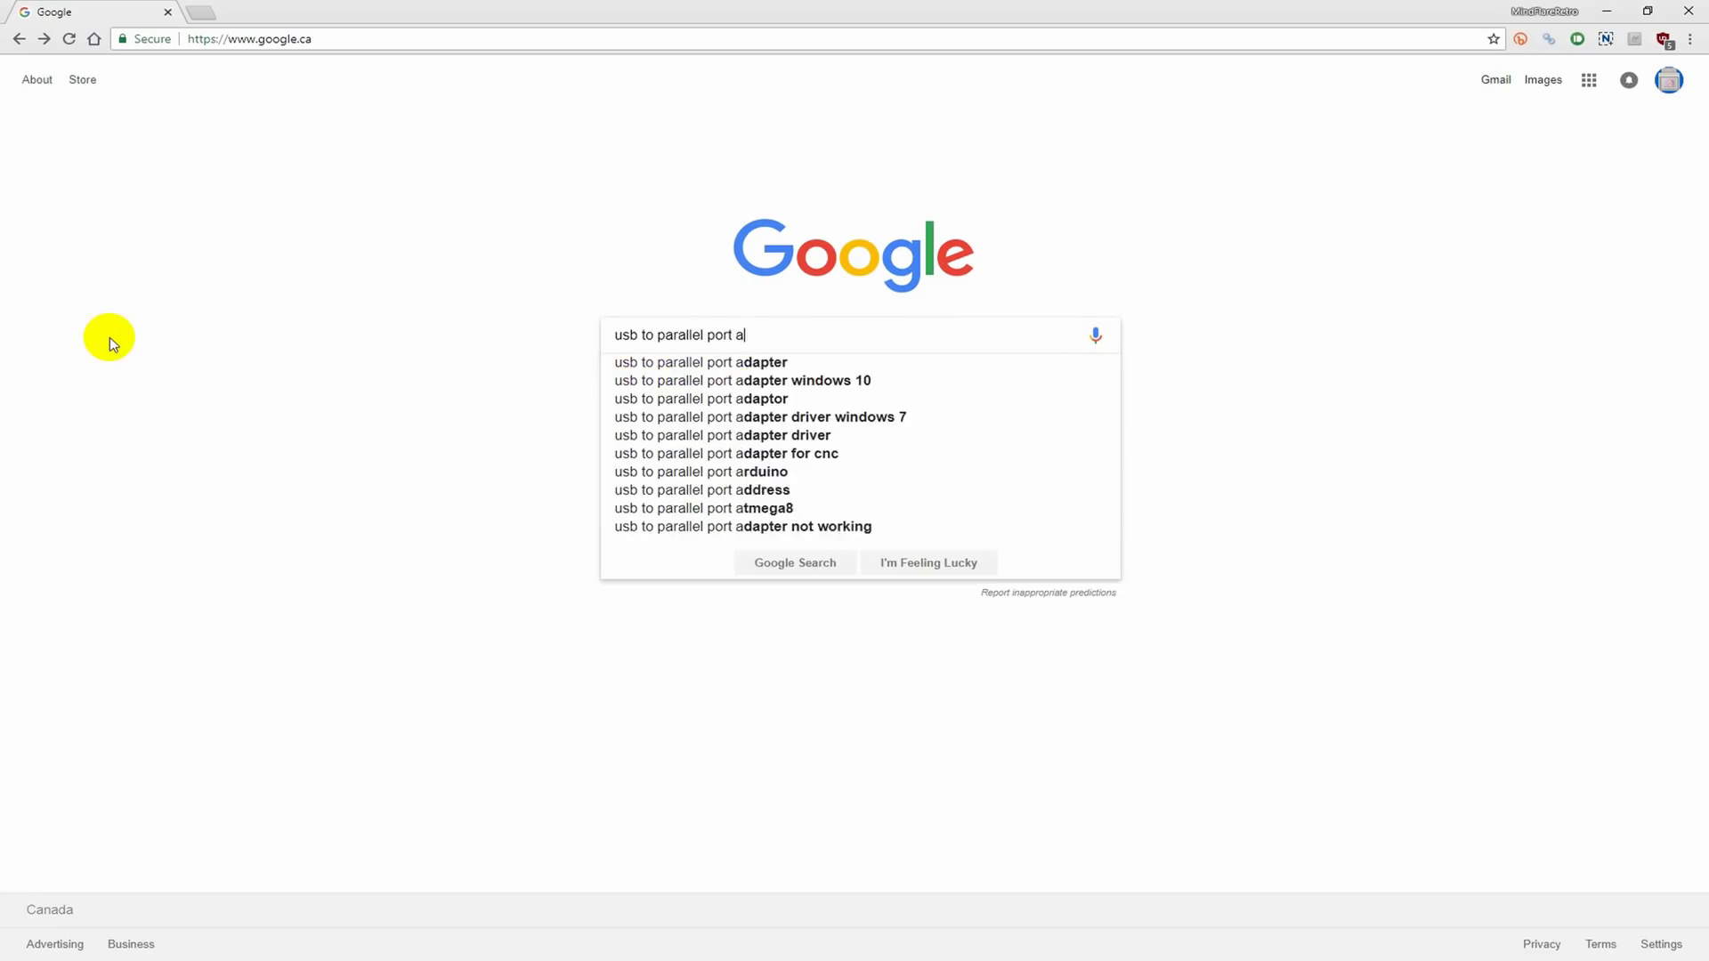
Search for USB-to-parallel adapter PCBs, show image results, and open the TU Chemnitz USB2LPT page
key("Return")
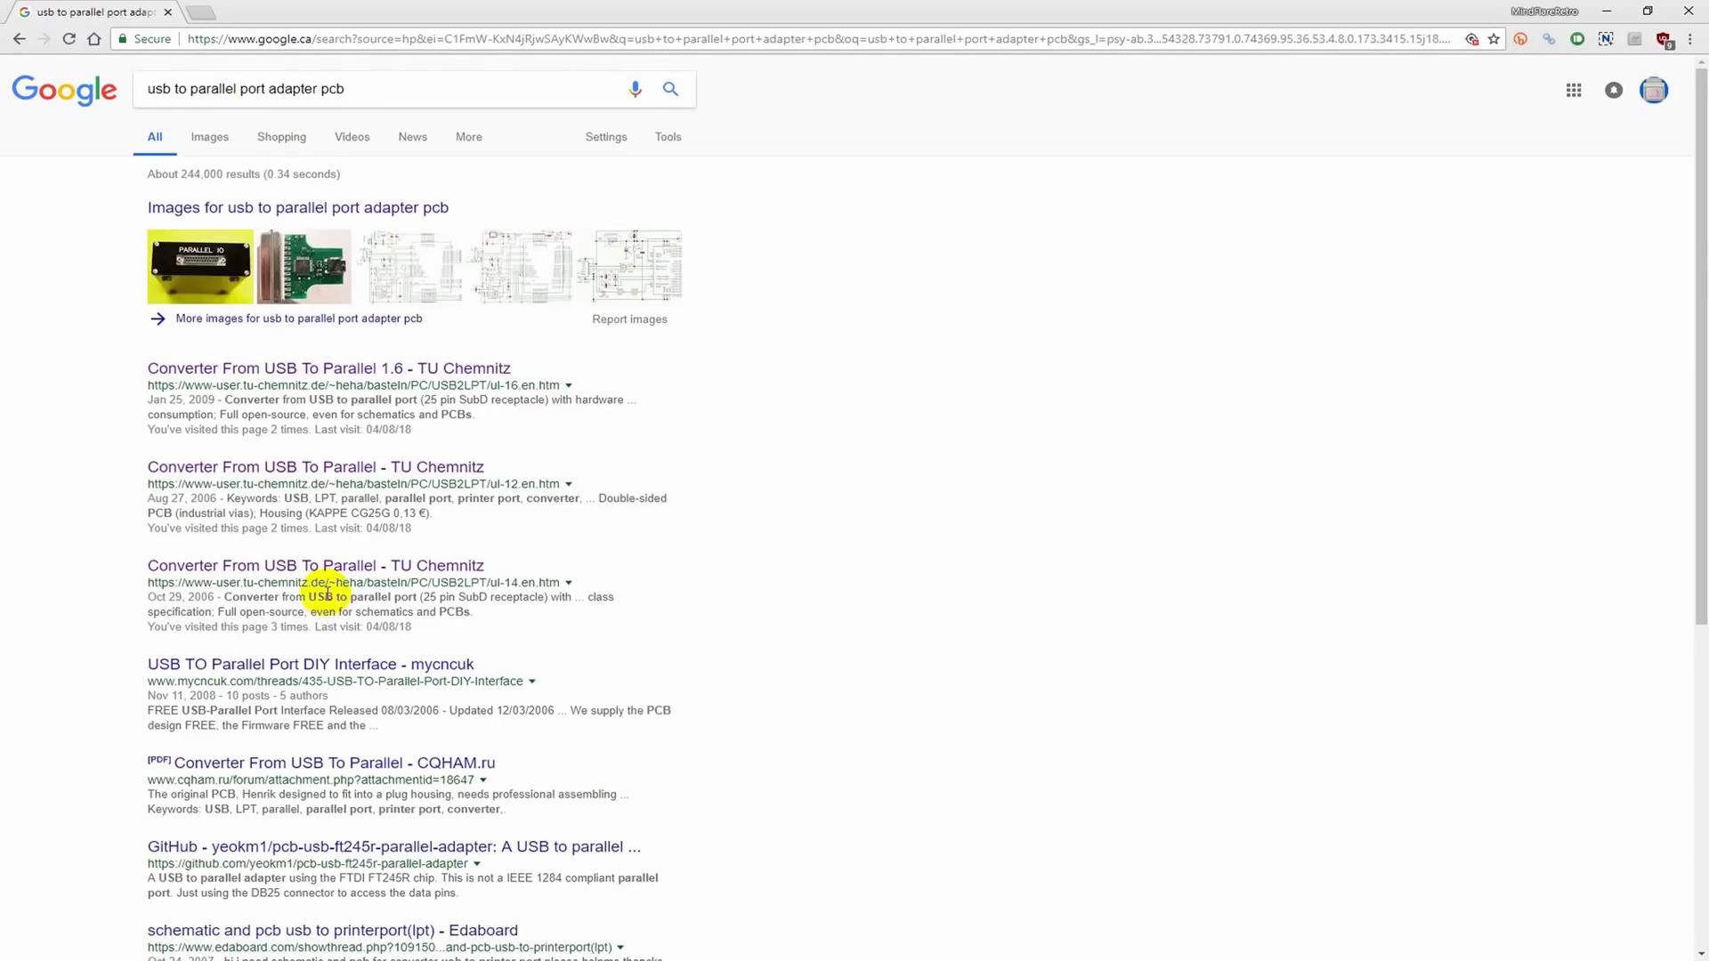
left_click(351, 203)
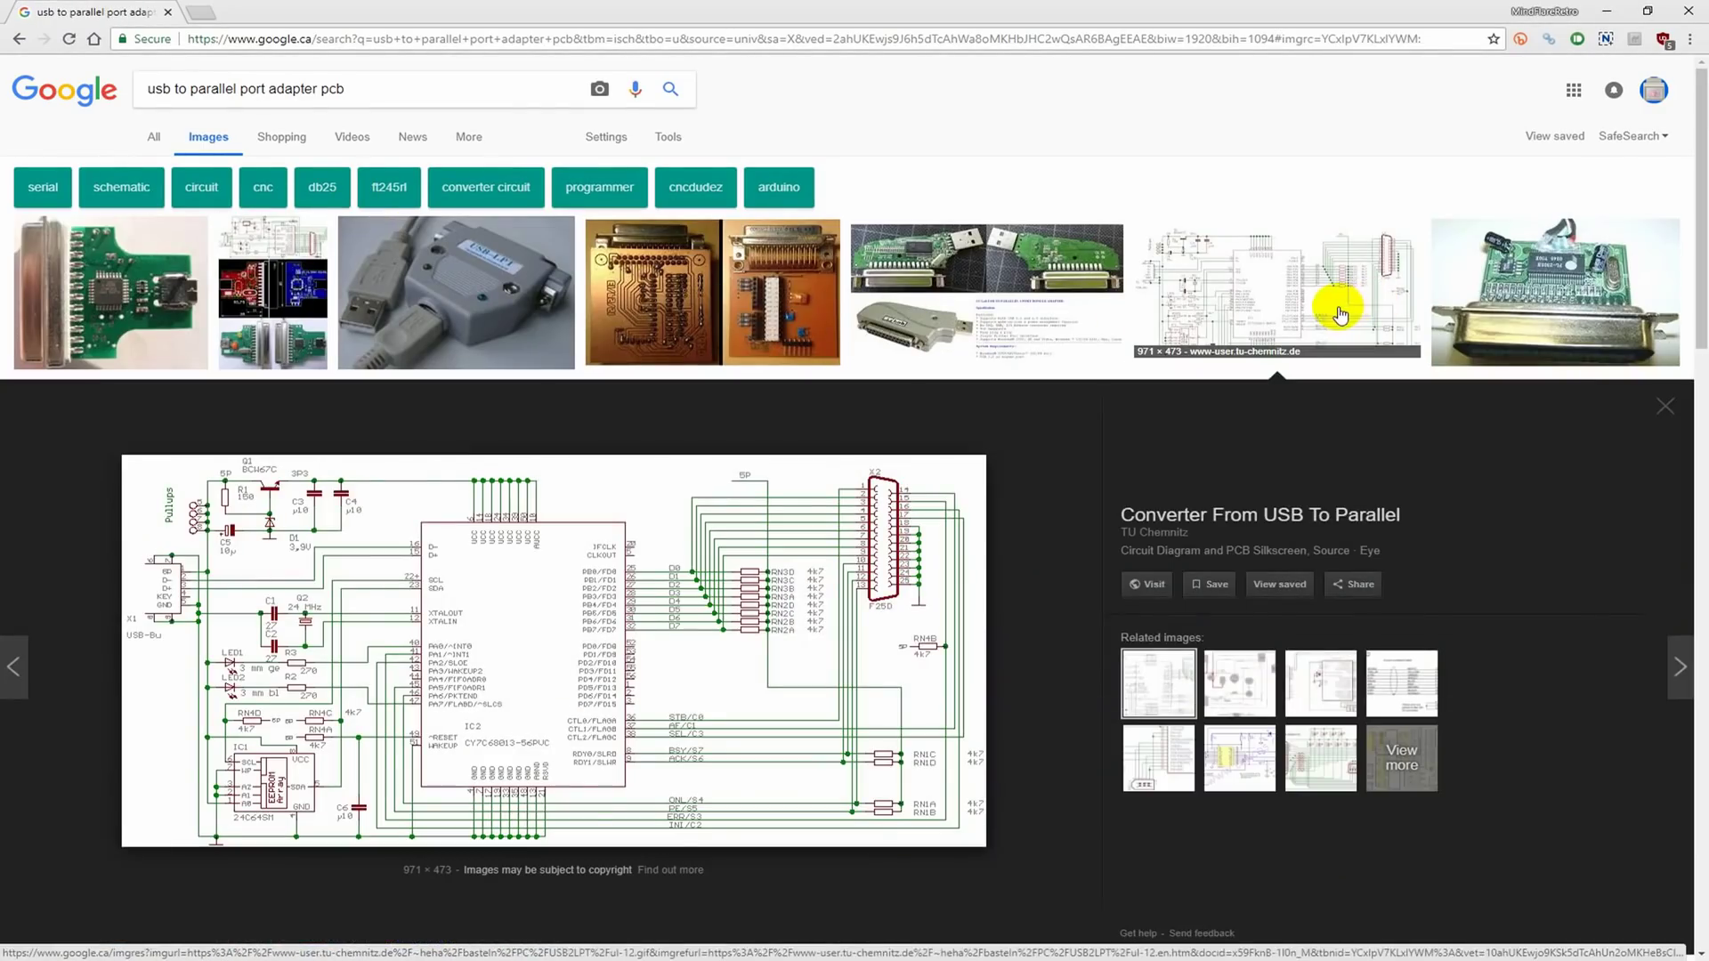
left_click(1309, 514)
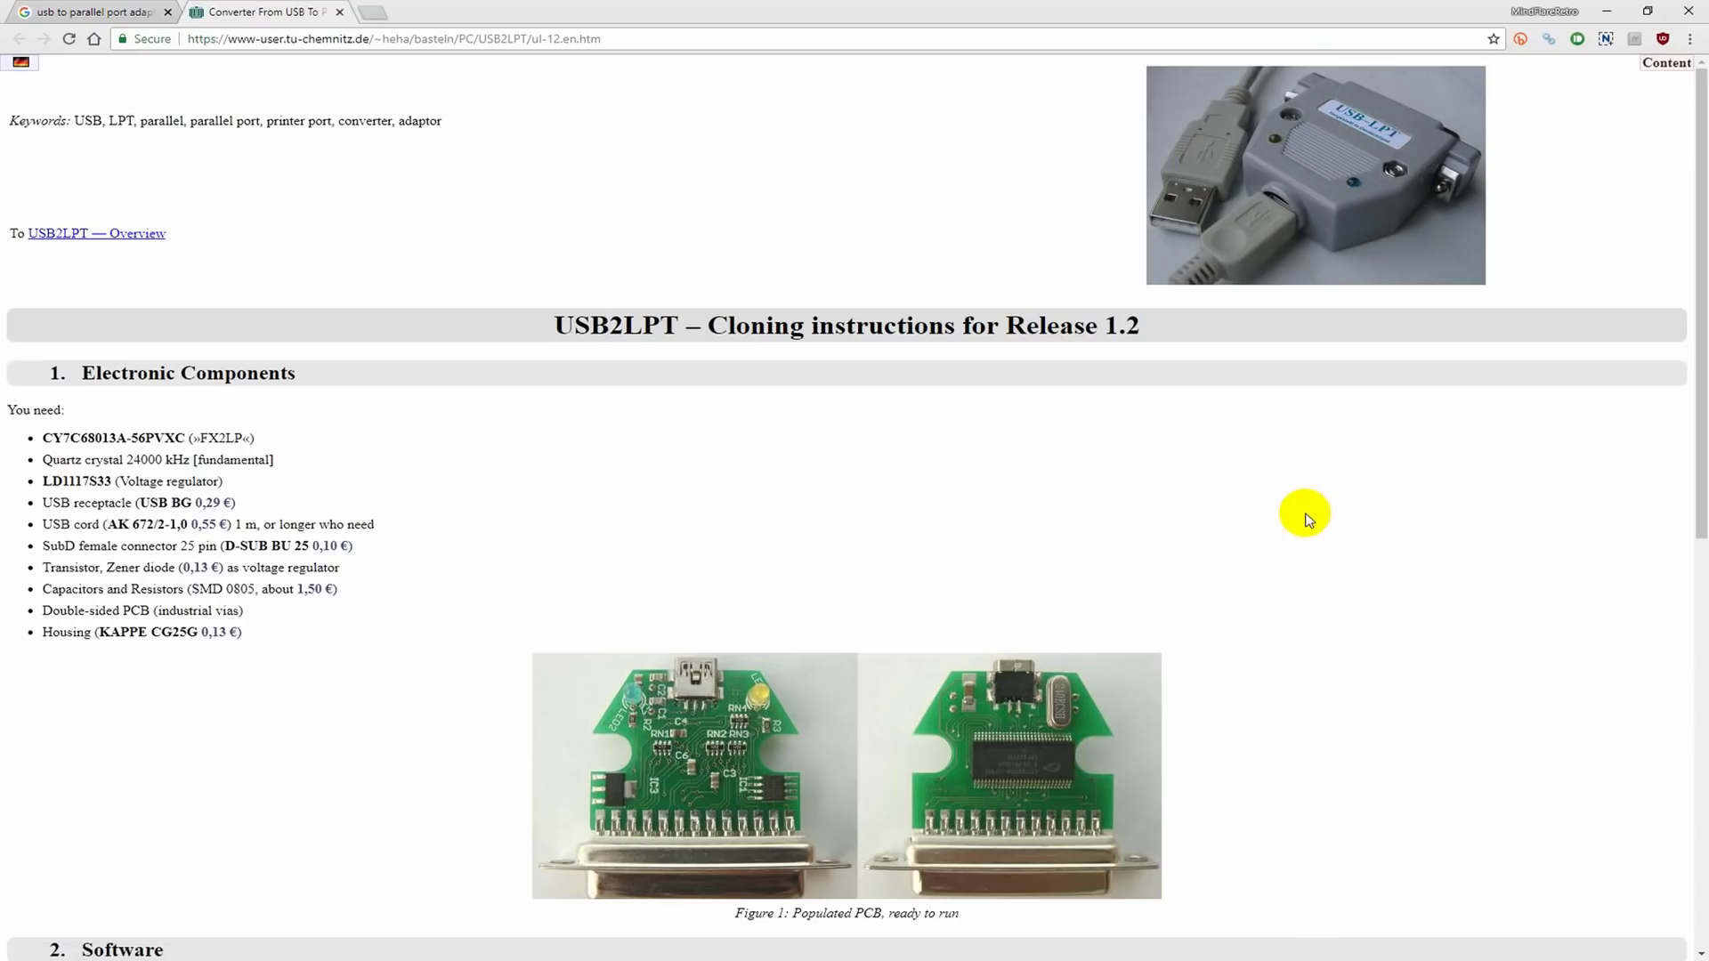
scroll(1297, 523, "down", 6)
scroll(1247, 526, "up", 4)
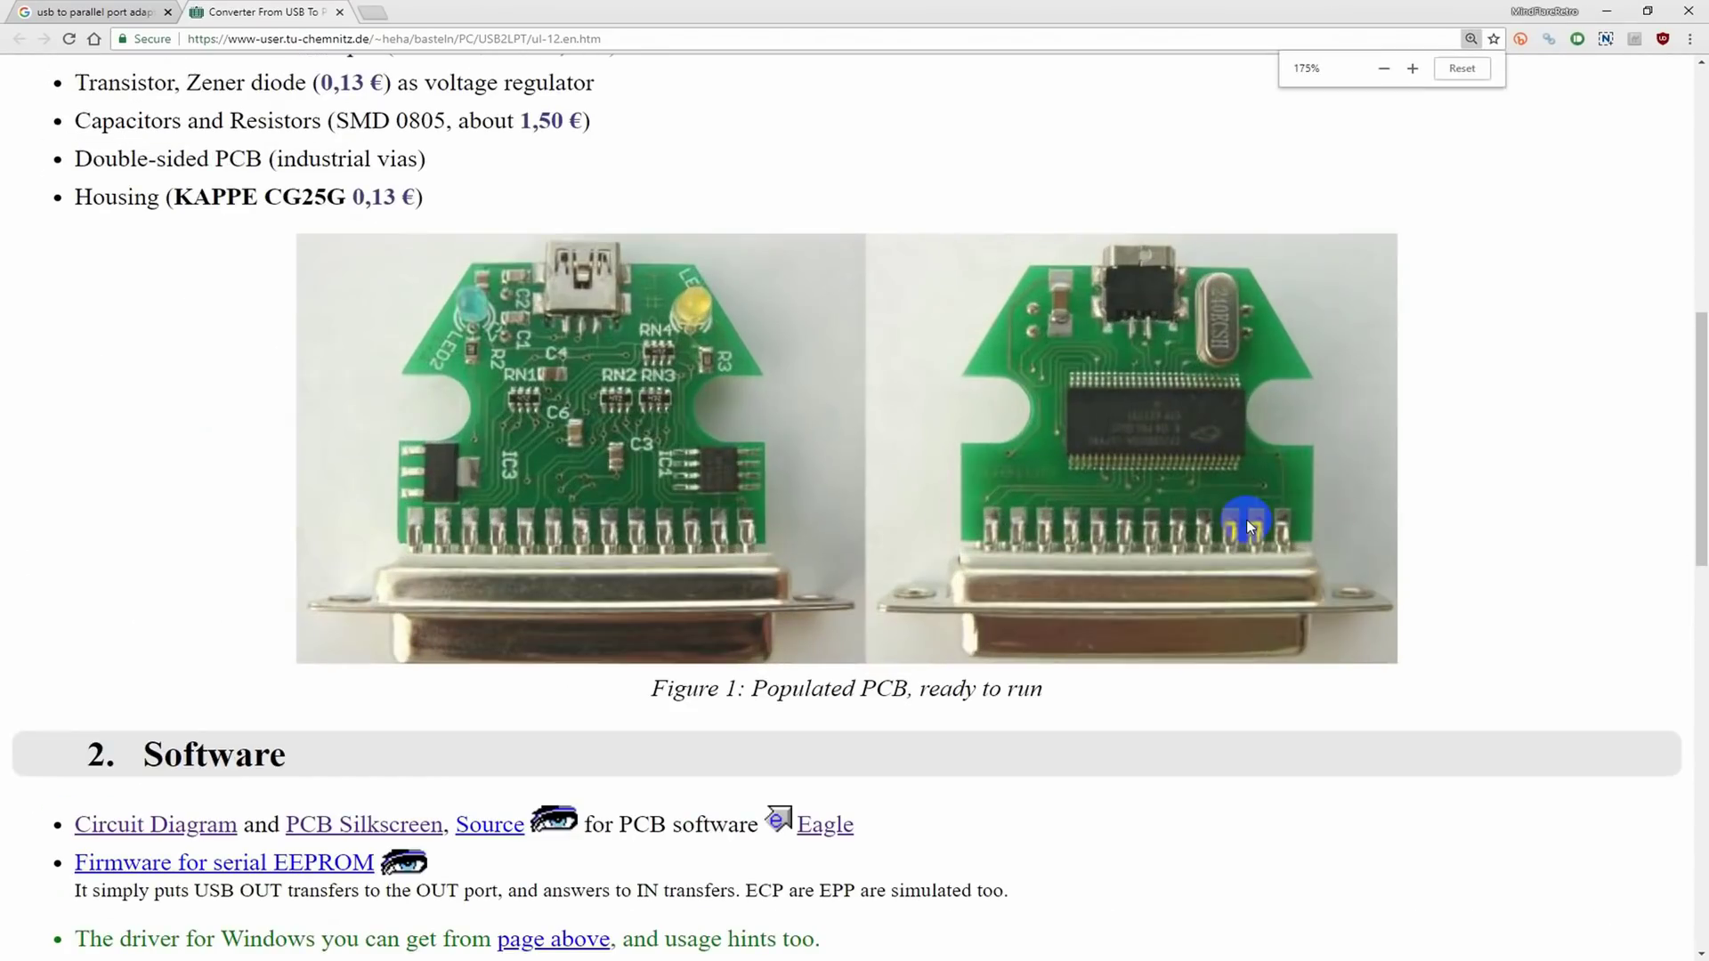
scroll(1567, 534, "down", 2)
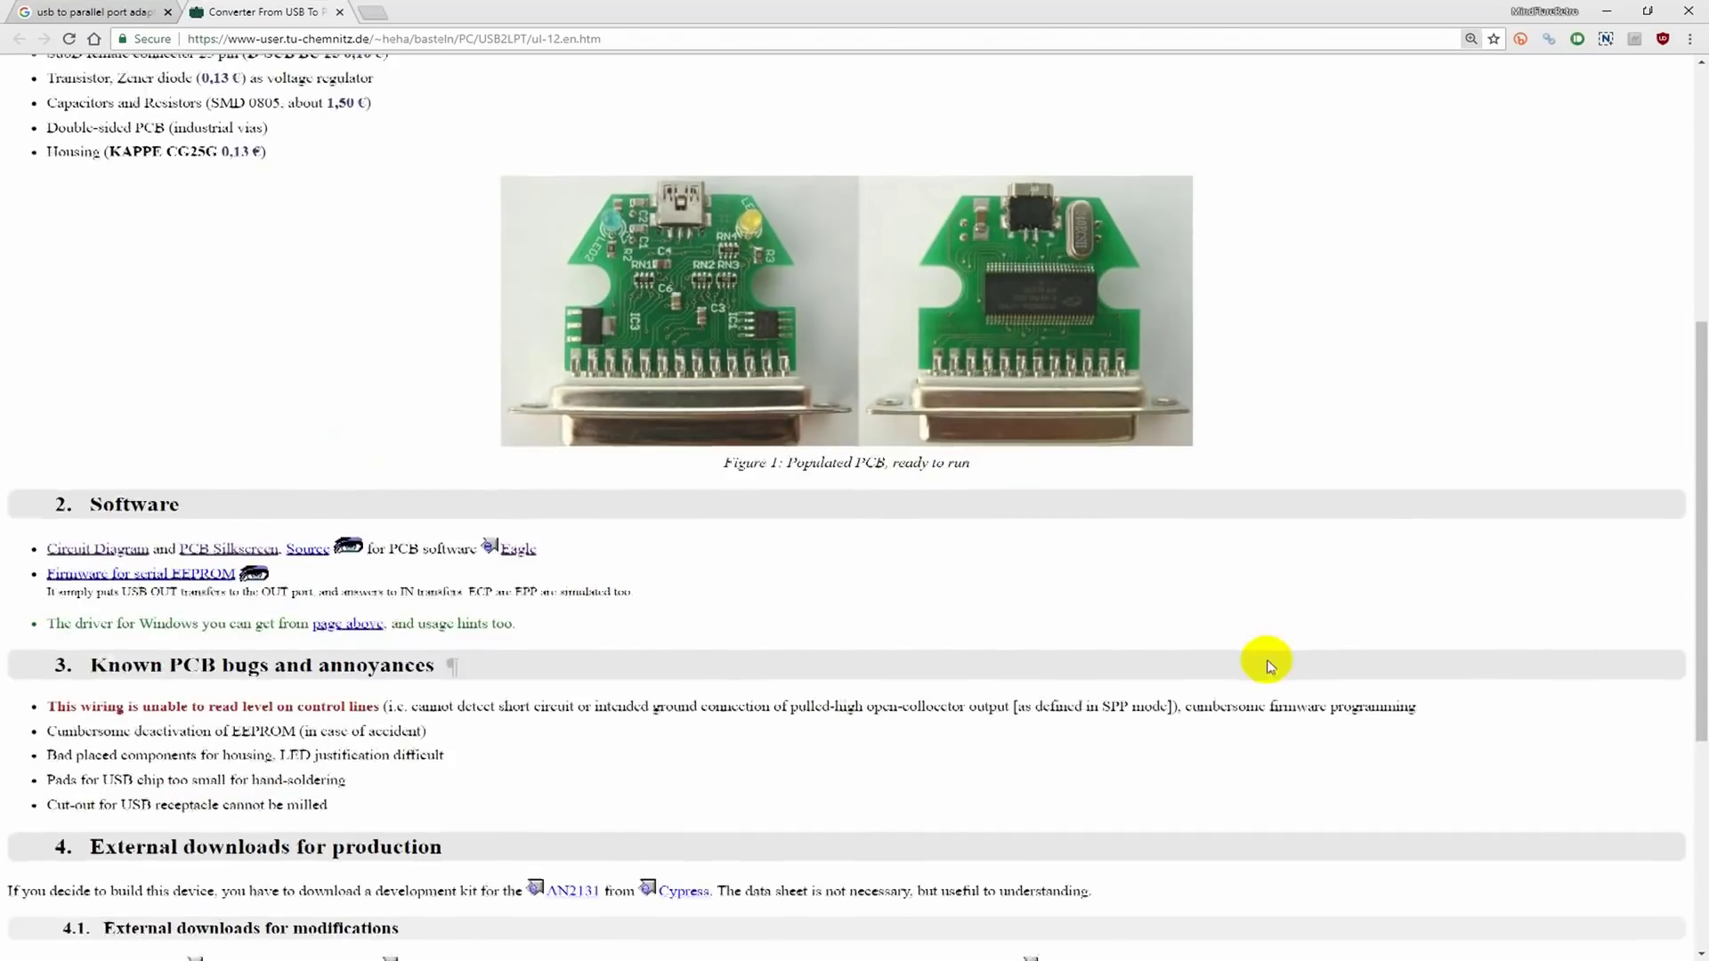
scroll(1268, 663, "down", 1)
View the USB2LPT circuit diagram and the PCB silkscreen images
left_click(89, 470)
scroll(736, 618, "up", 3)
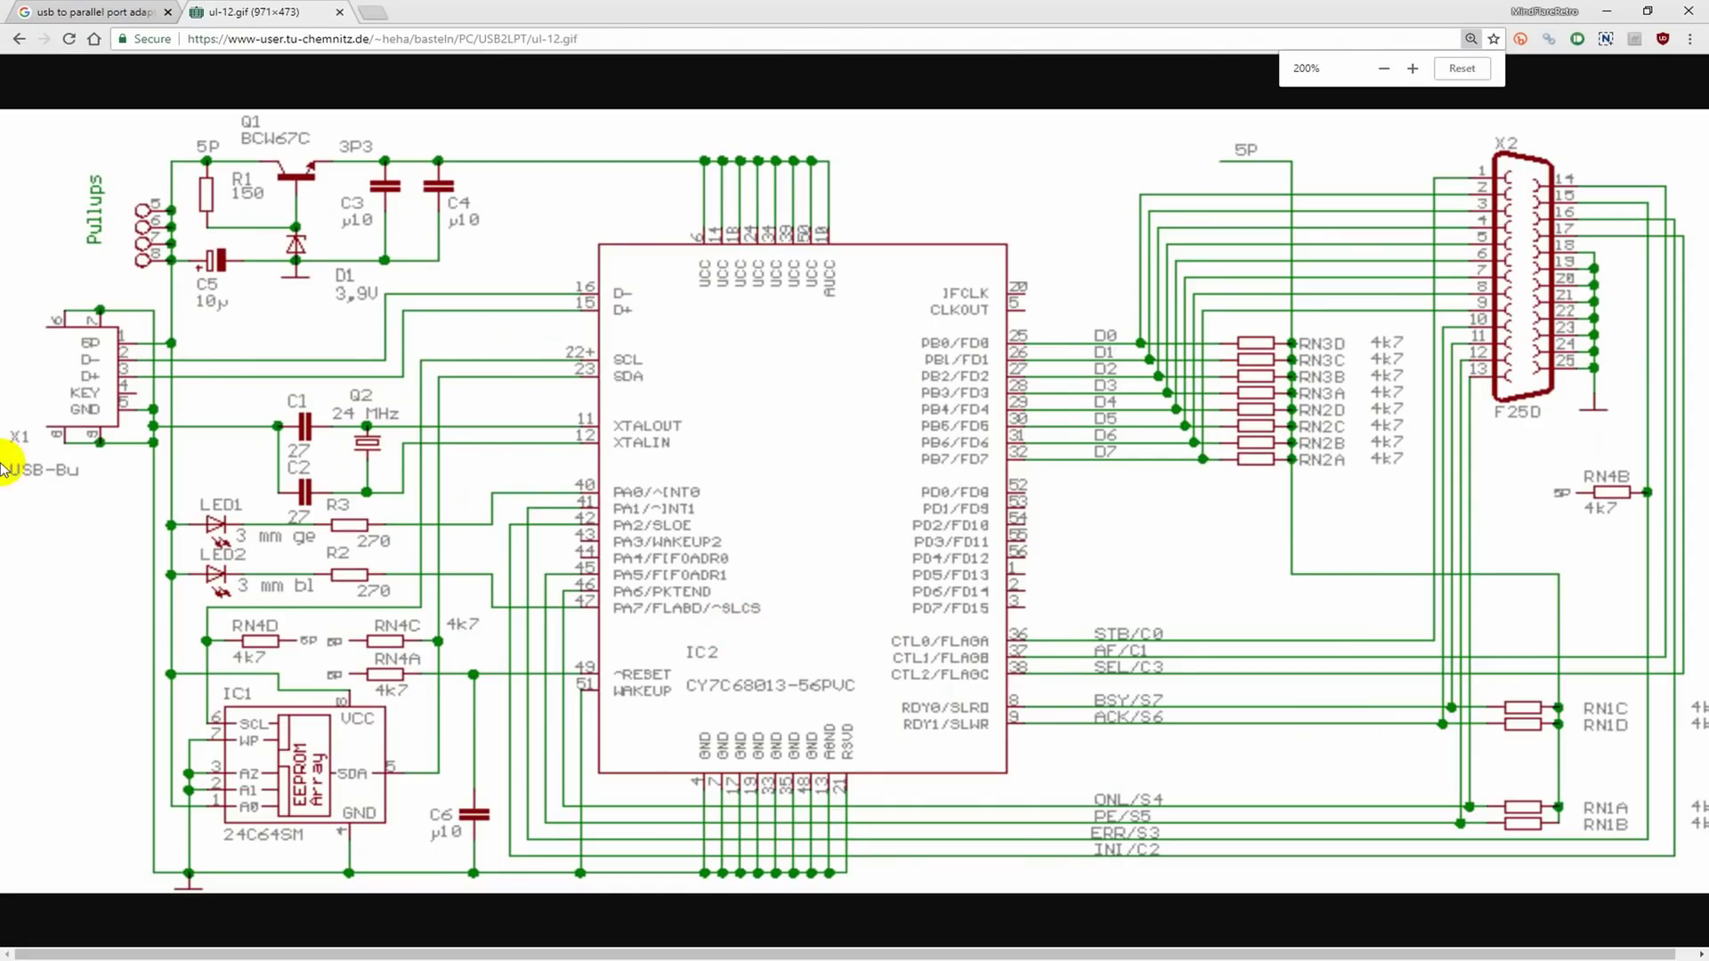
scroll(4, 481, "down", 3)
left_click(18, 38)
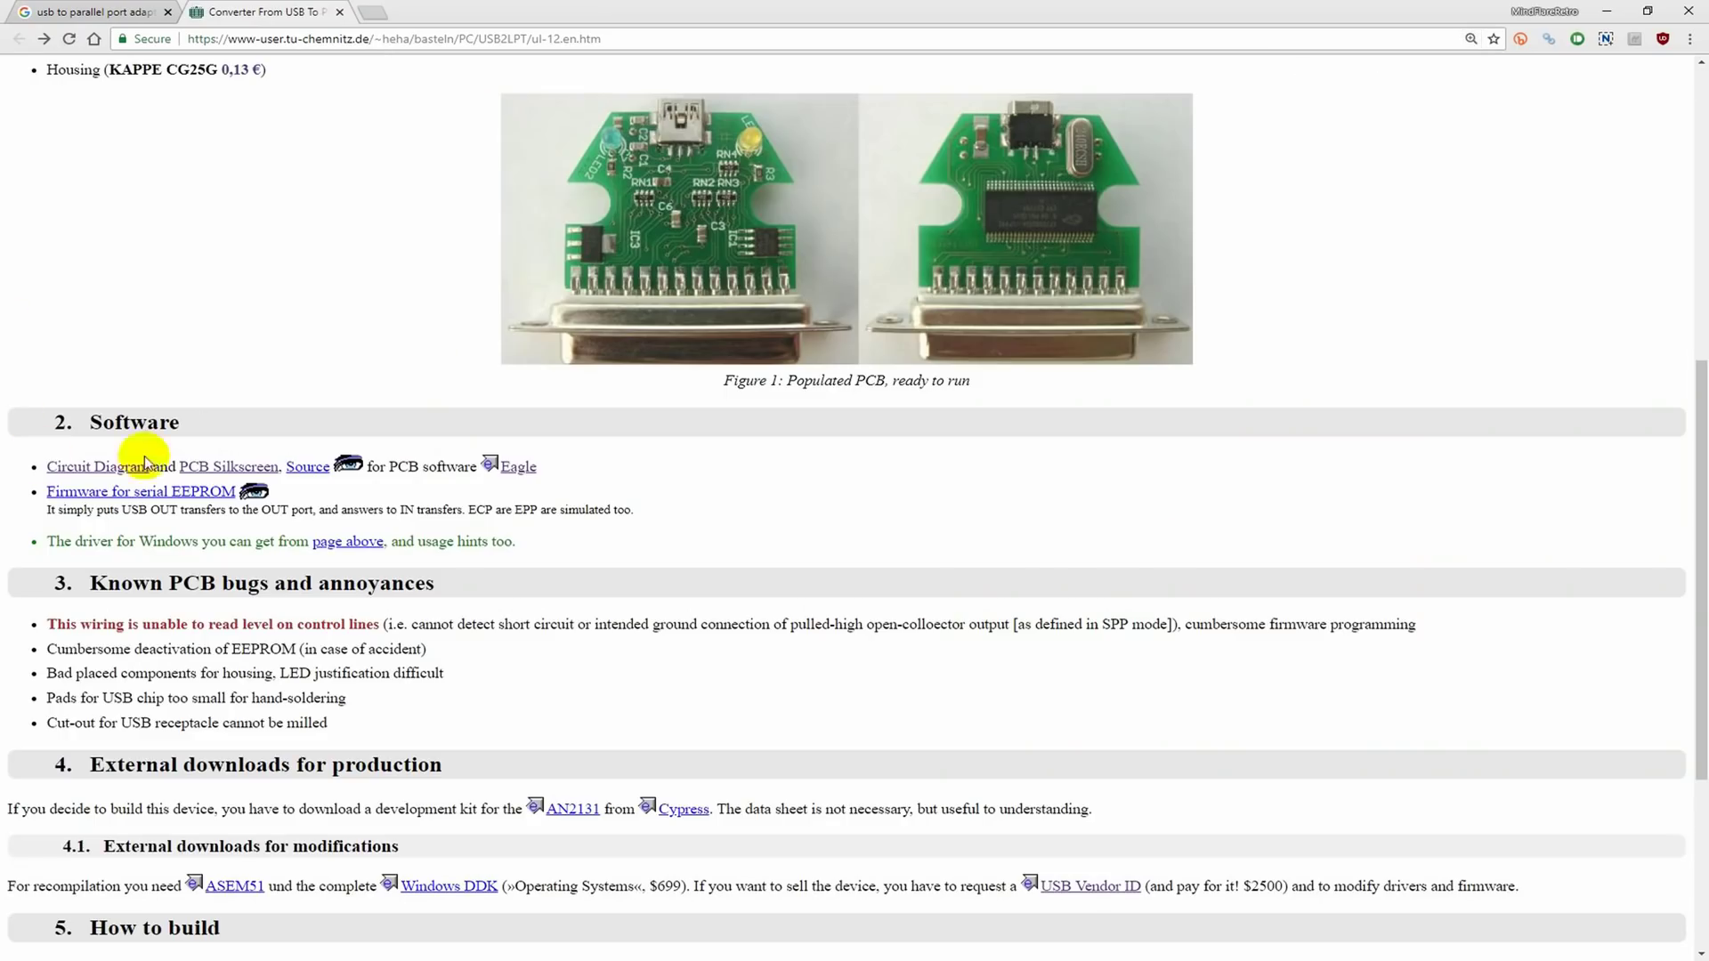
left_click(196, 465)
Download the converter's source archive, ul-12 (1).zip
scroll(64, 488, "up", 2)
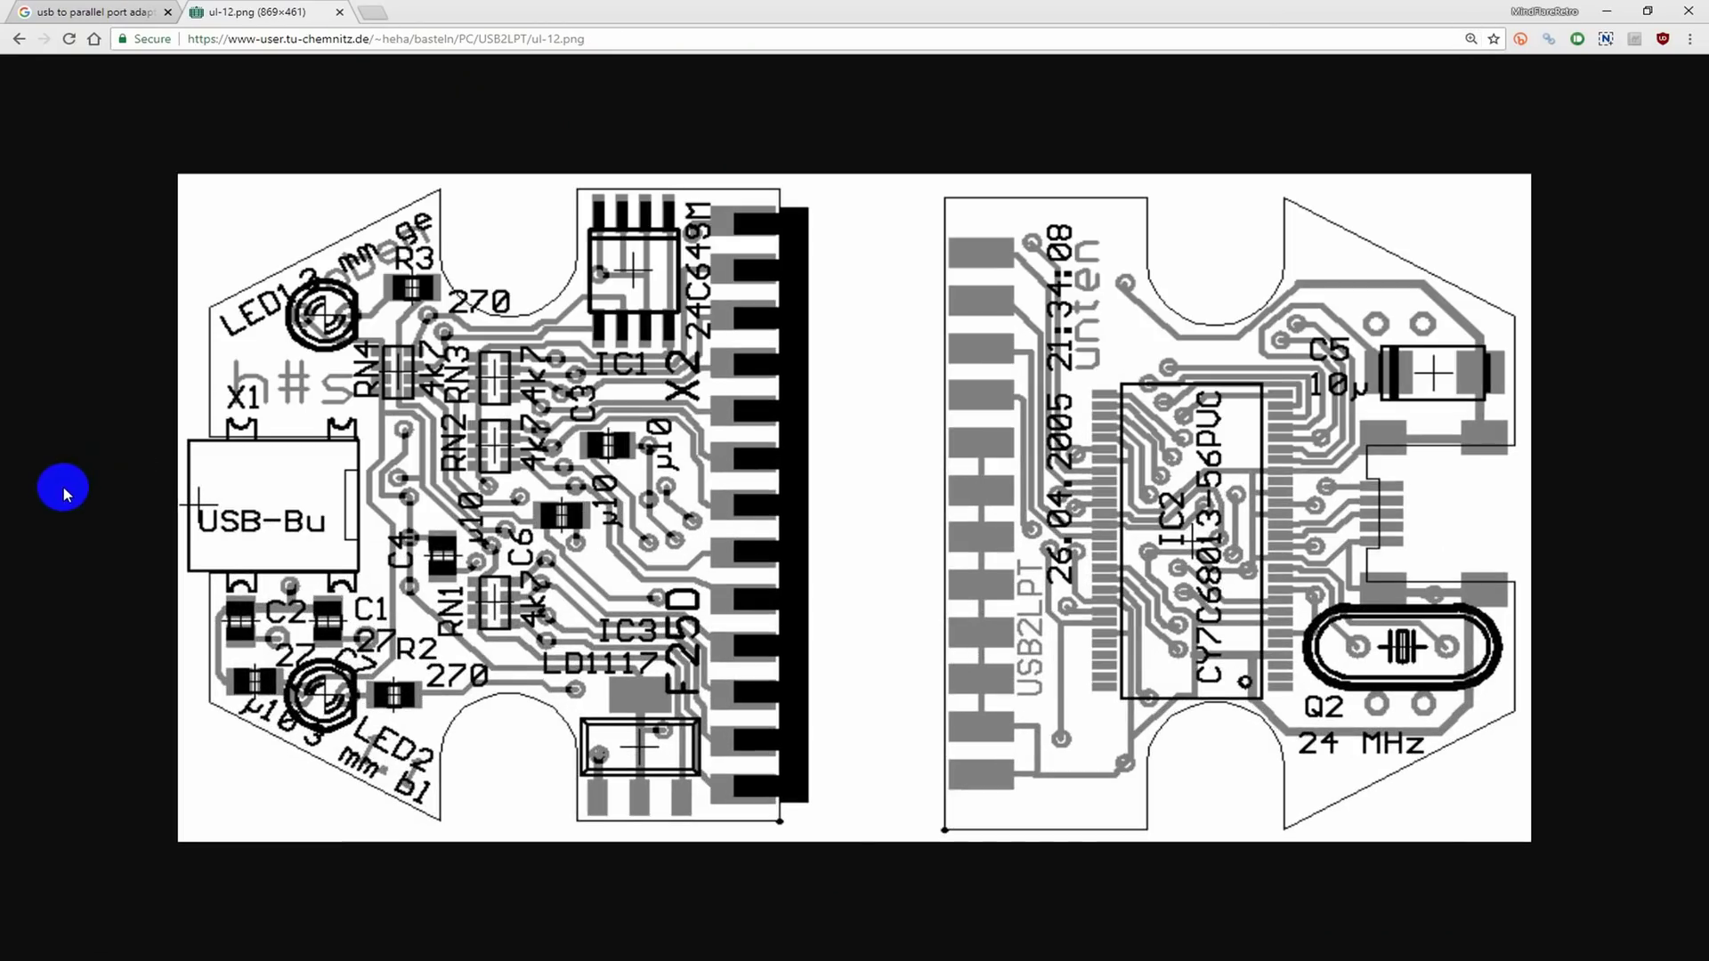
scroll(64, 491, "down", 3)
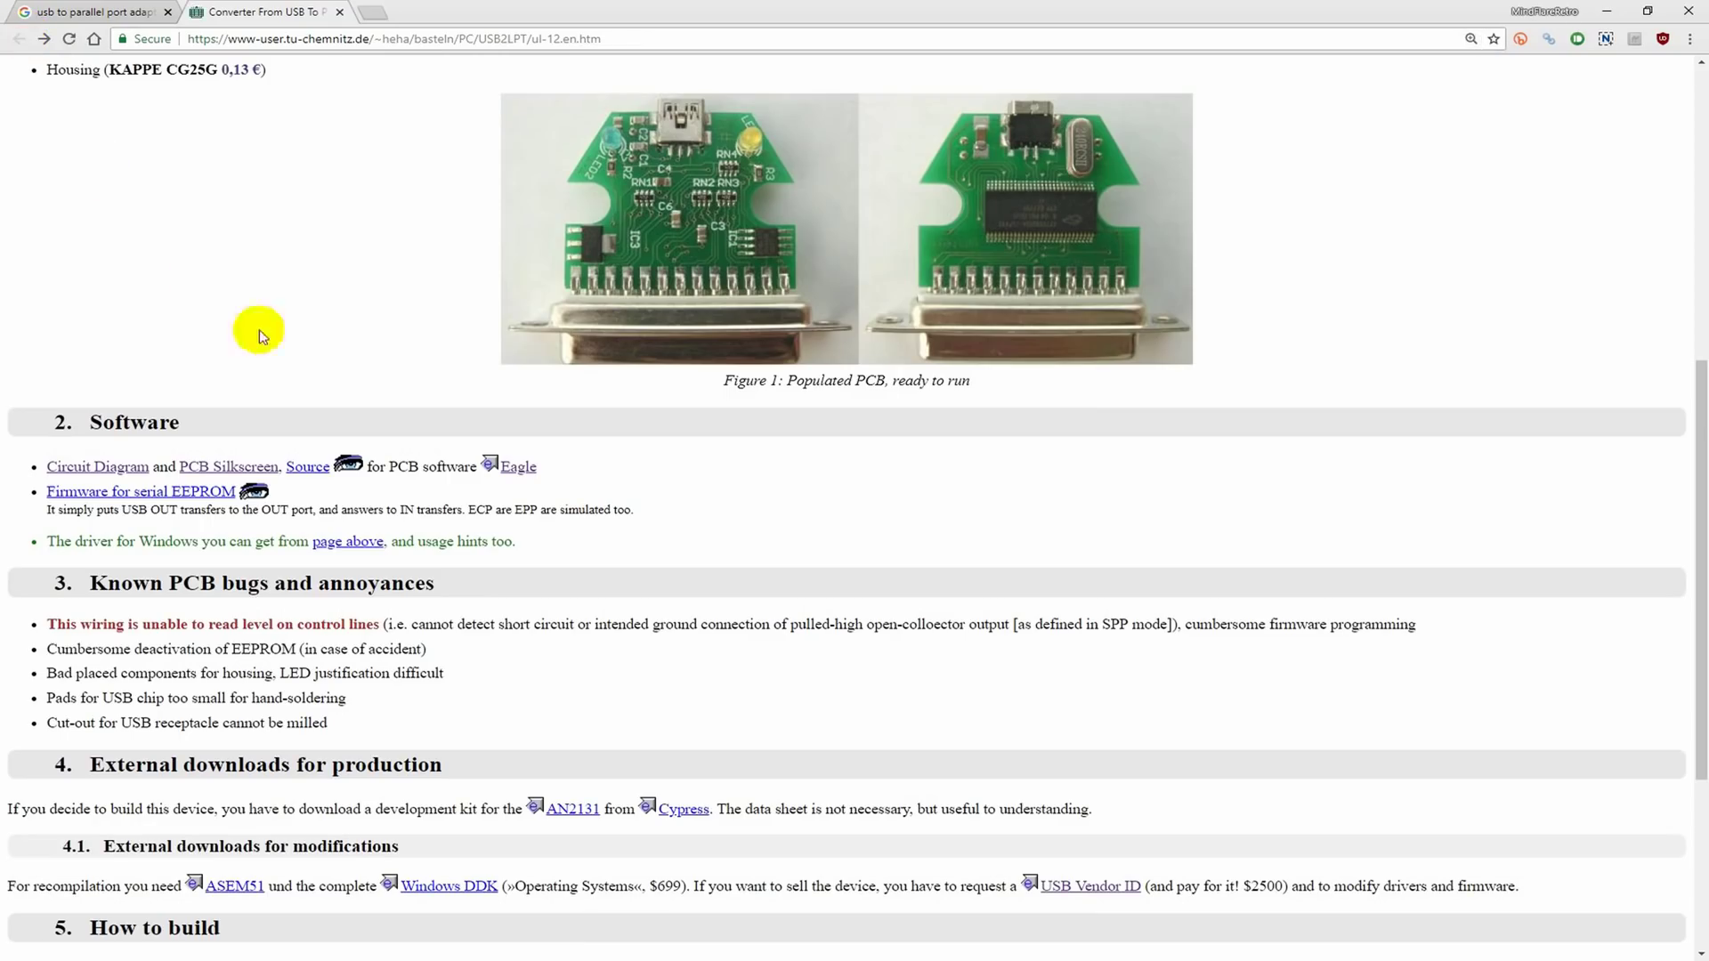
left_click(307, 467)
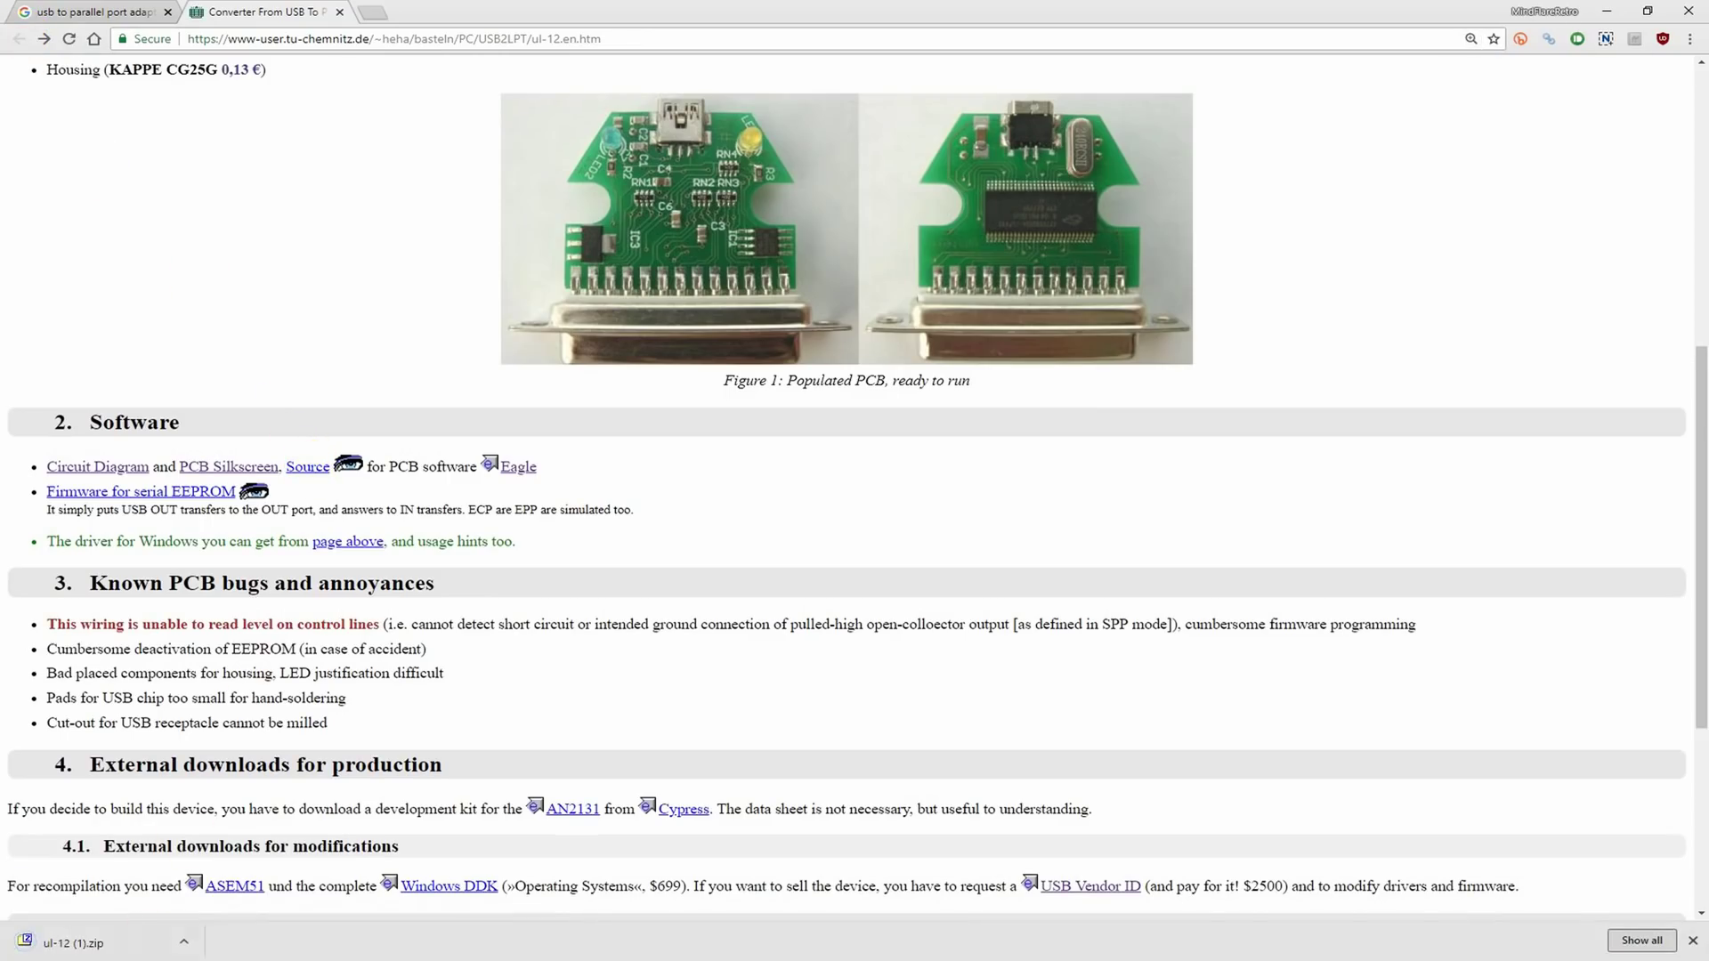
Load the Amazon website by entering 'amazon' in the address bar
scroll(95, 317, "down", 4)
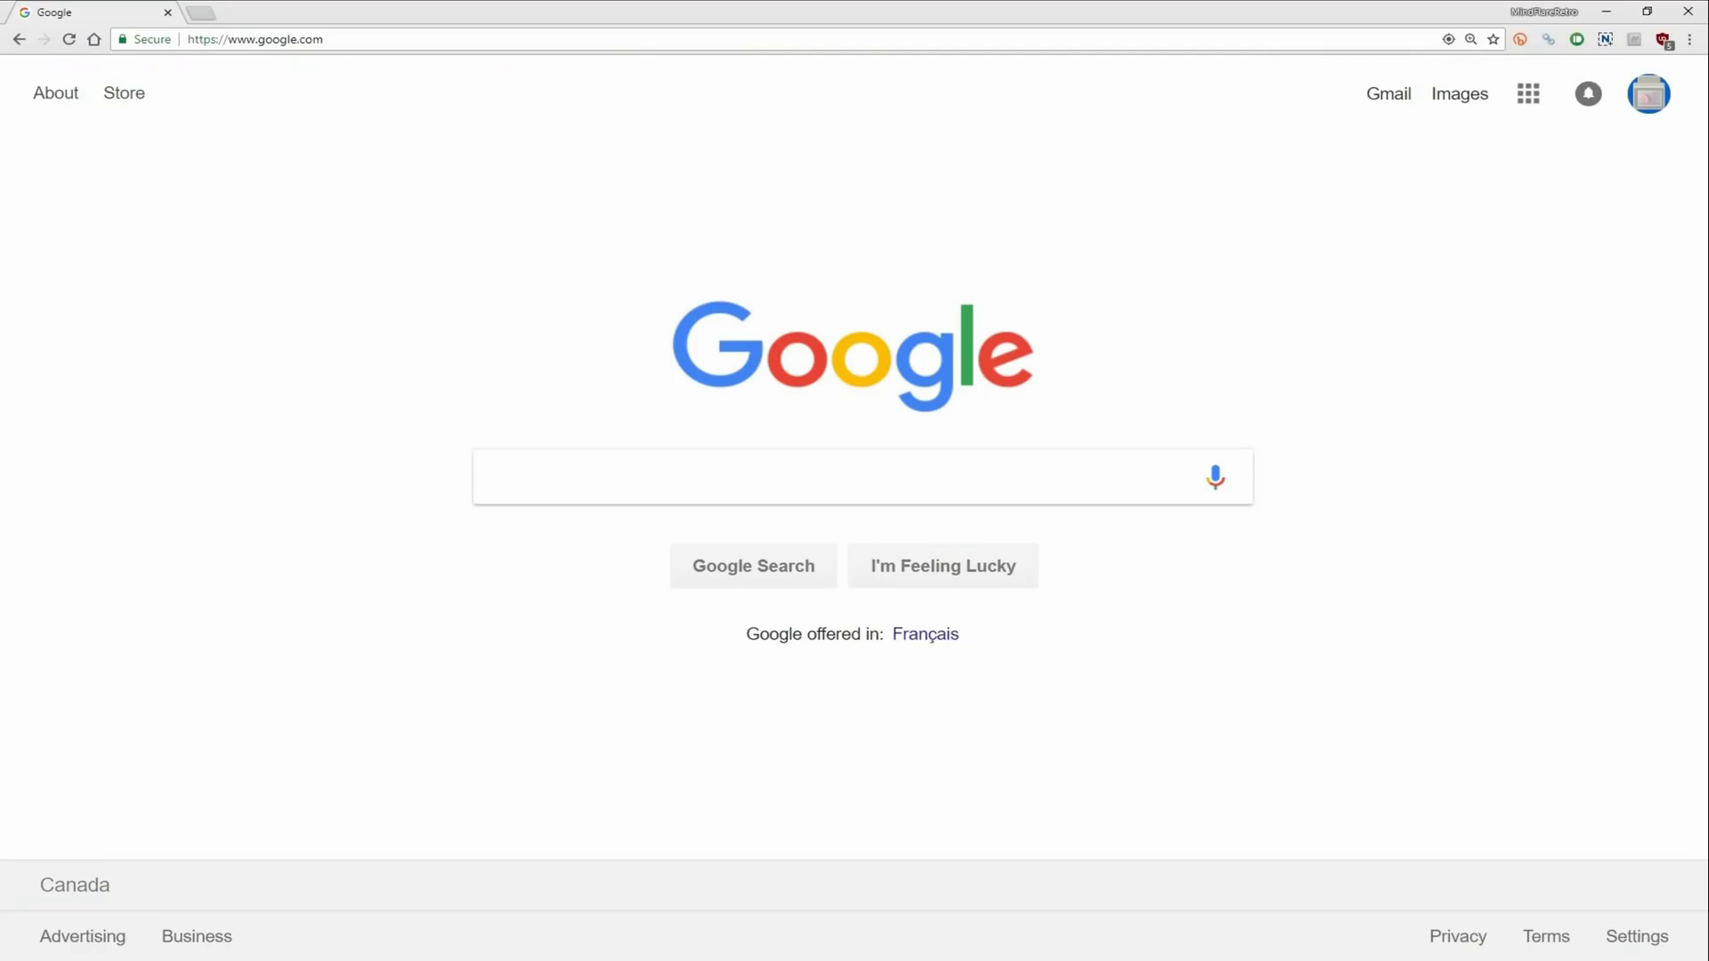
type("amazon")
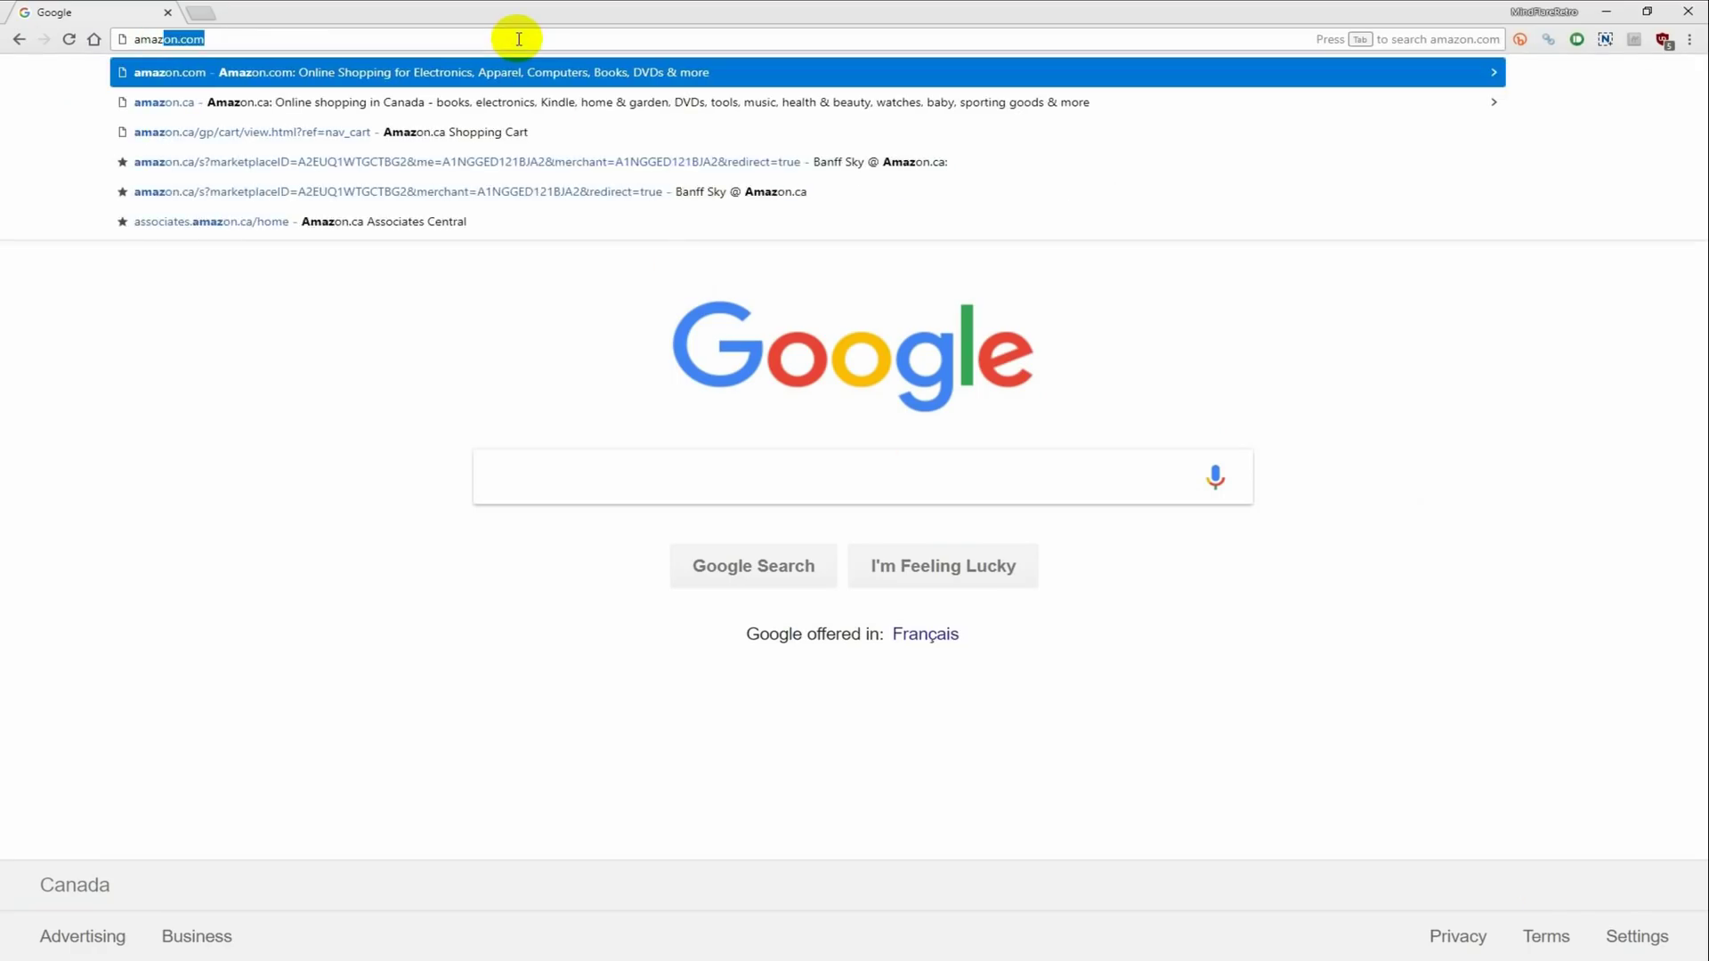
key("Return")
Search Amazon for 'usb to parallel printer cable' and scroll the results to the C2G 16899 cable
type("usb to parallel")
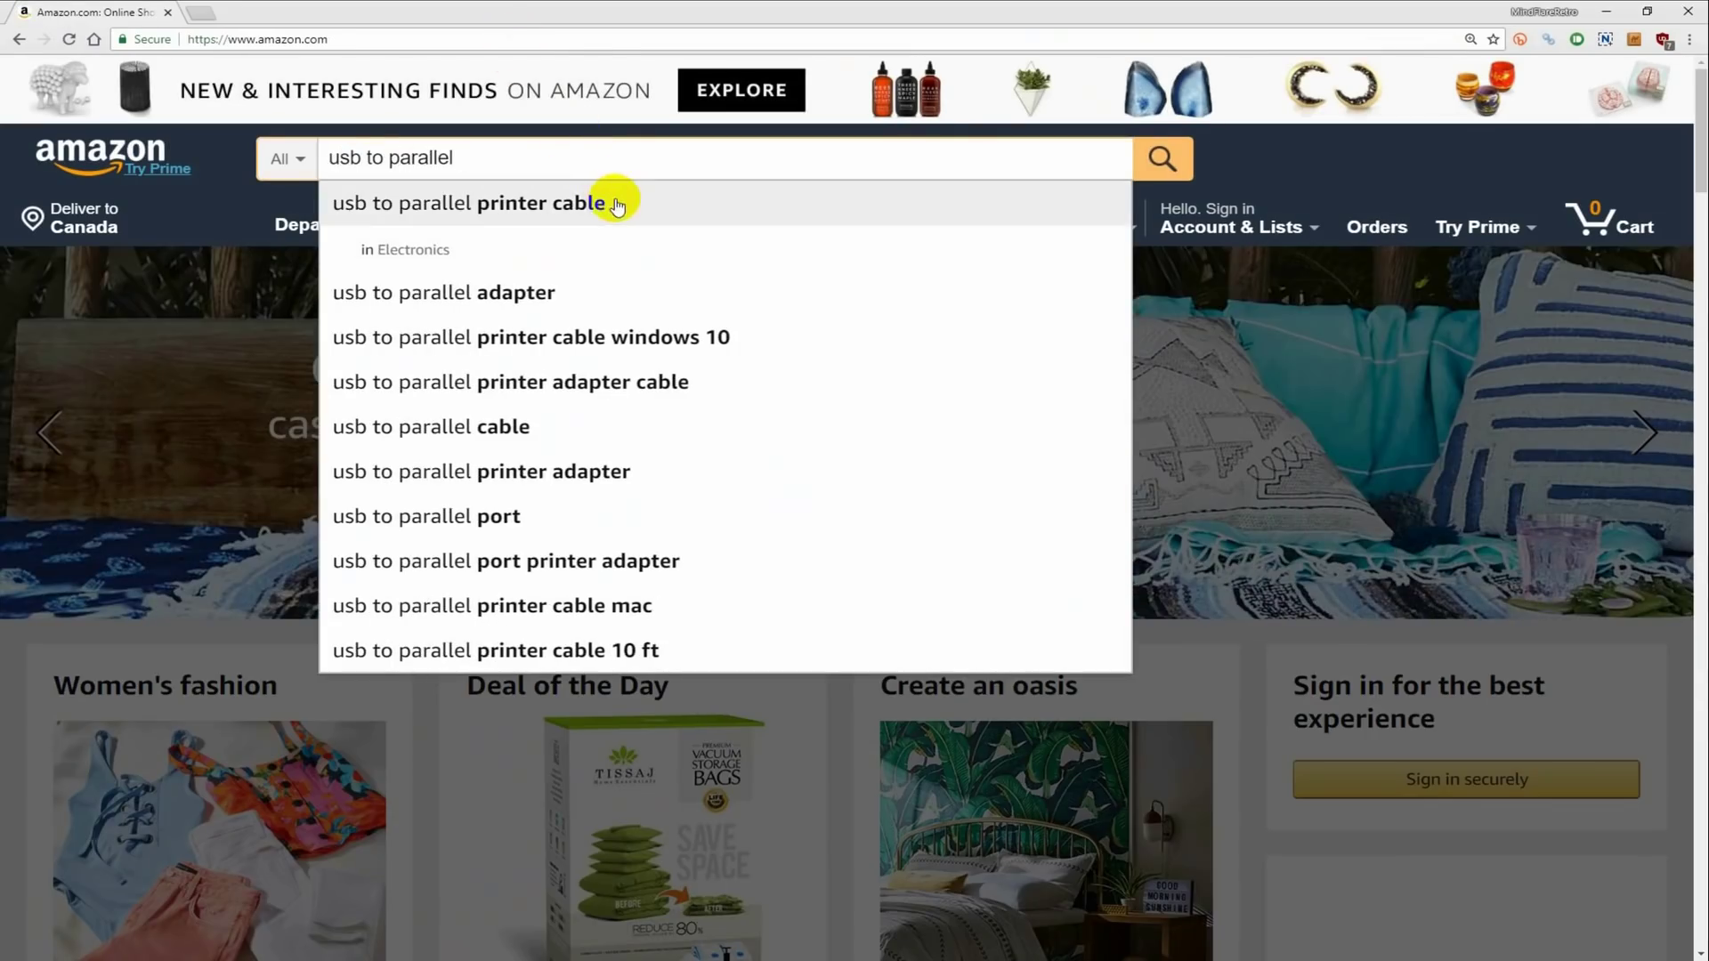
left_click(615, 201)
scroll(847, 575, "down", 3)
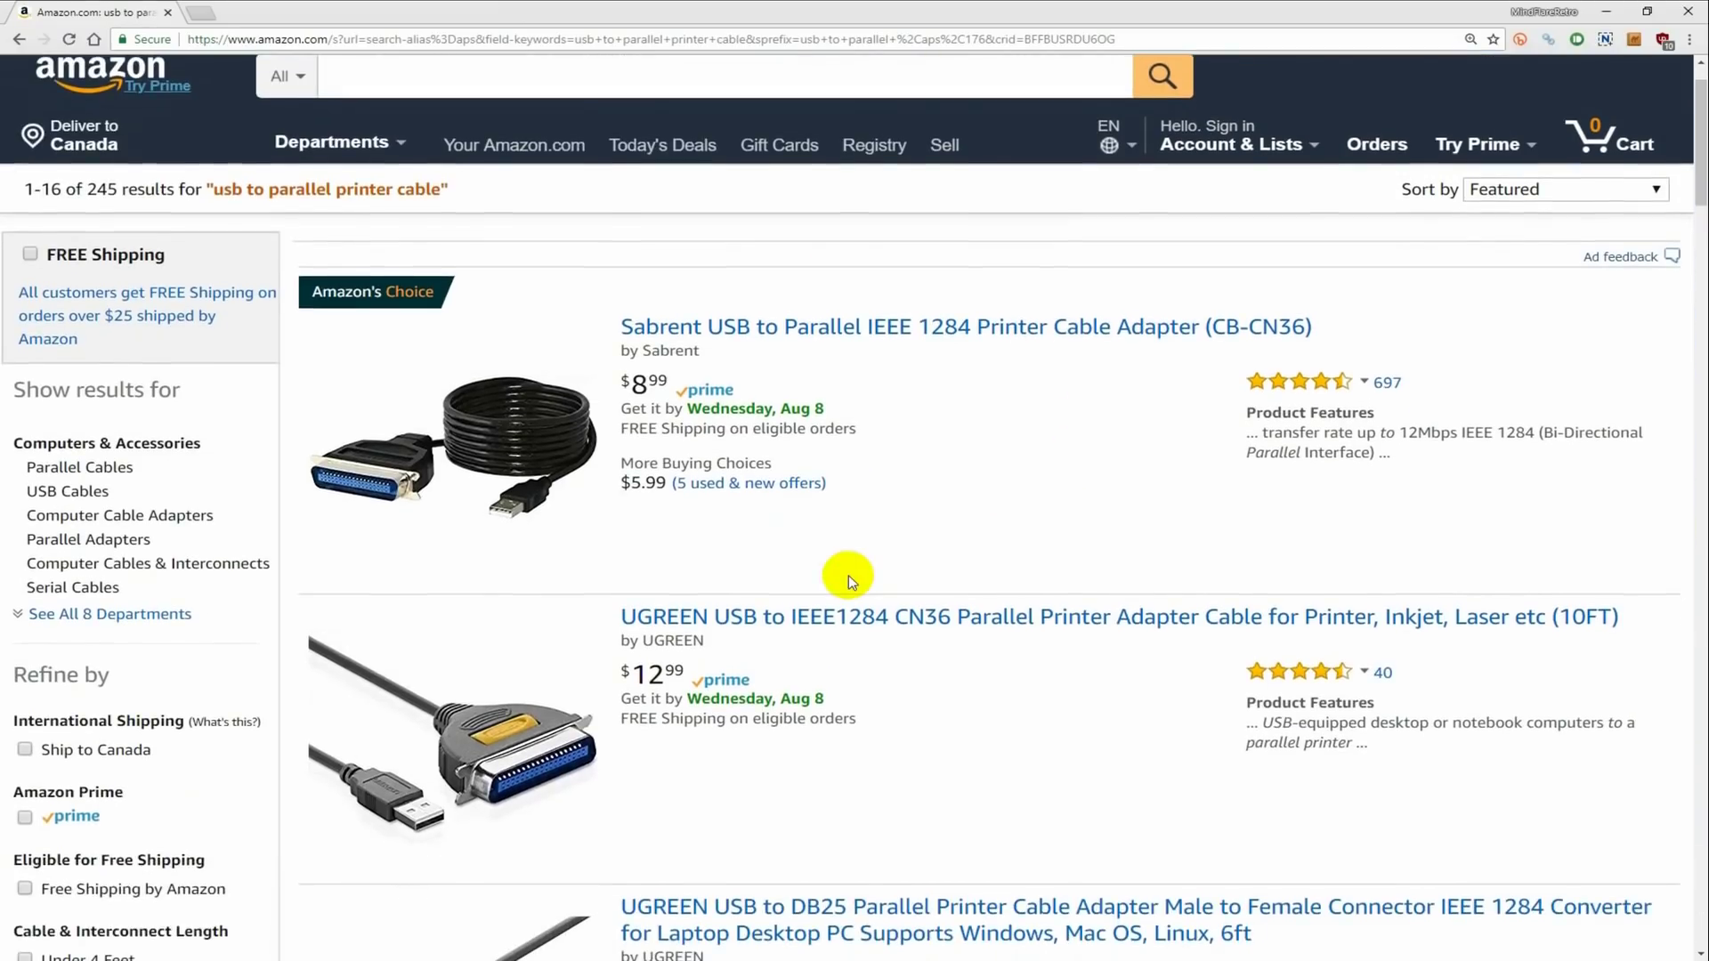
scroll(854, 588, "down", 2)
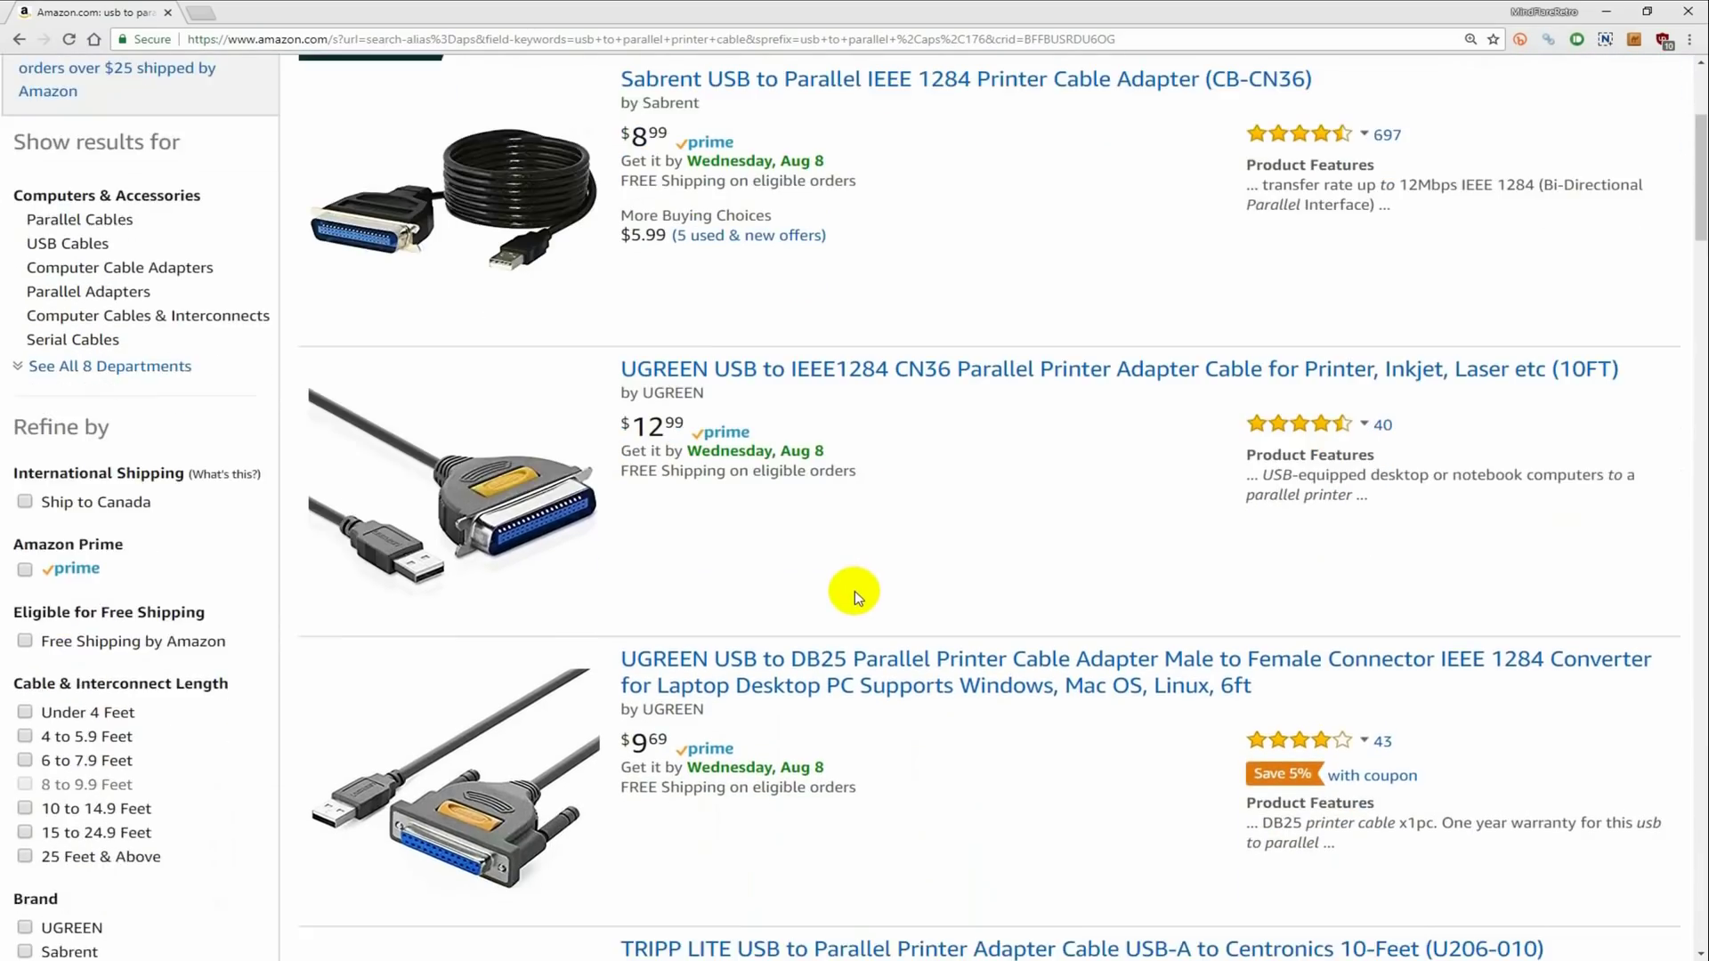
scroll(854, 591, "down", 1)
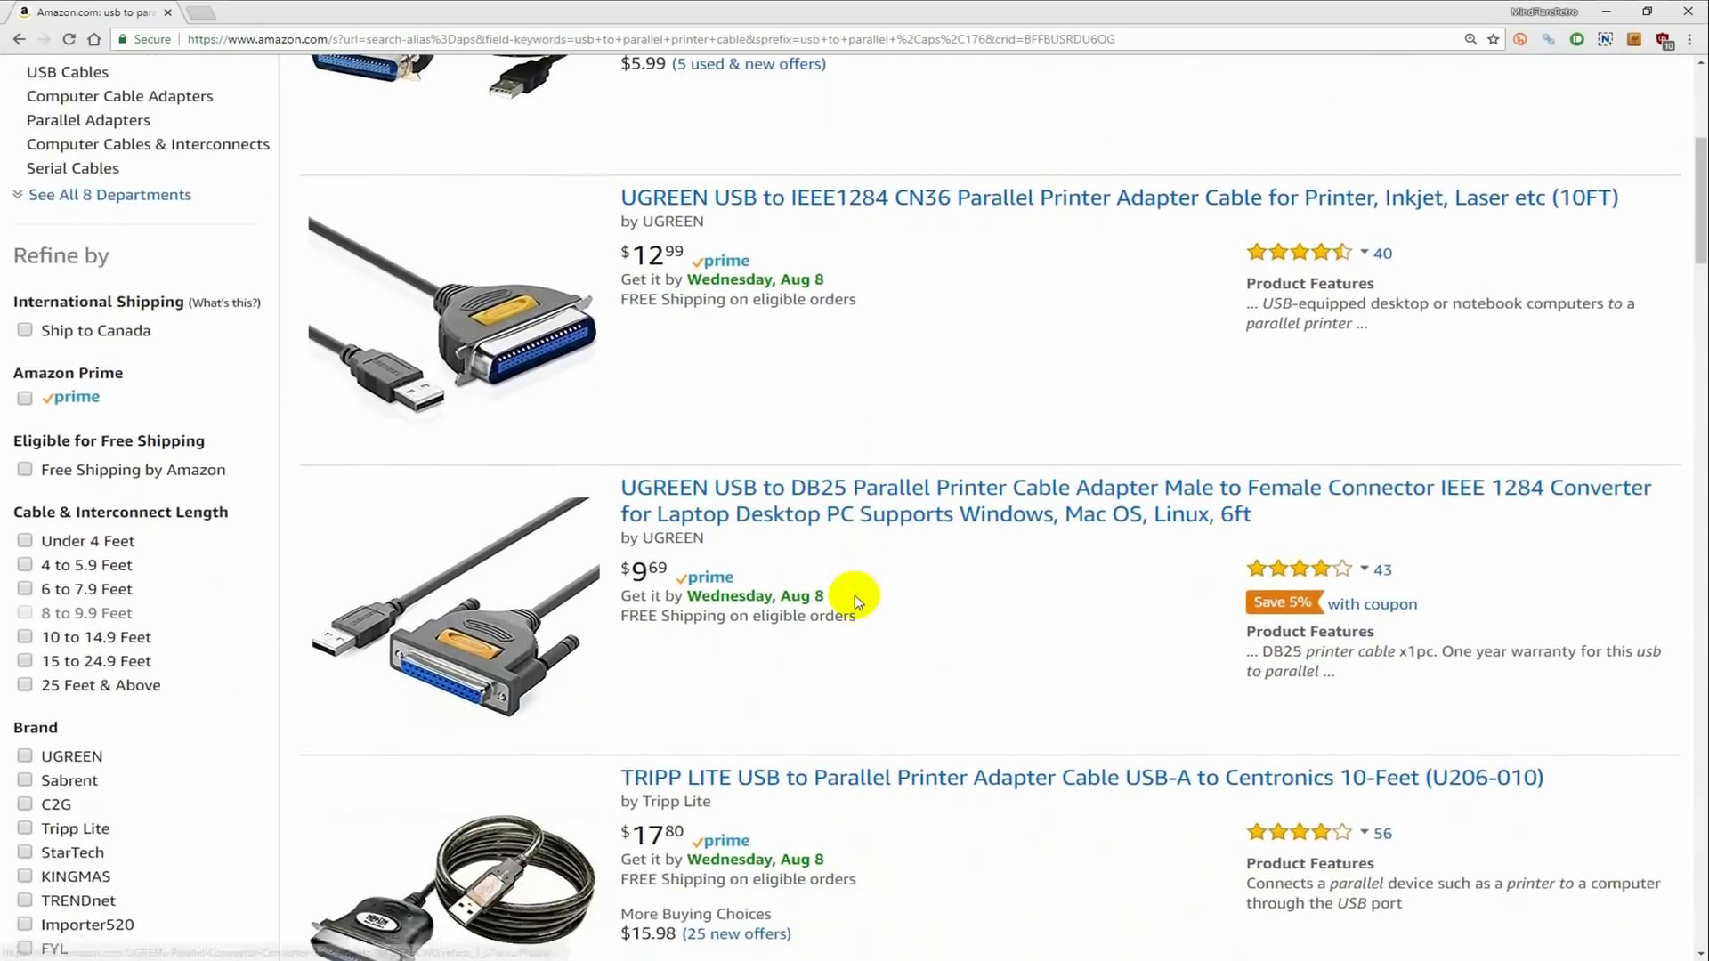
scroll(857, 595, "down", 1)
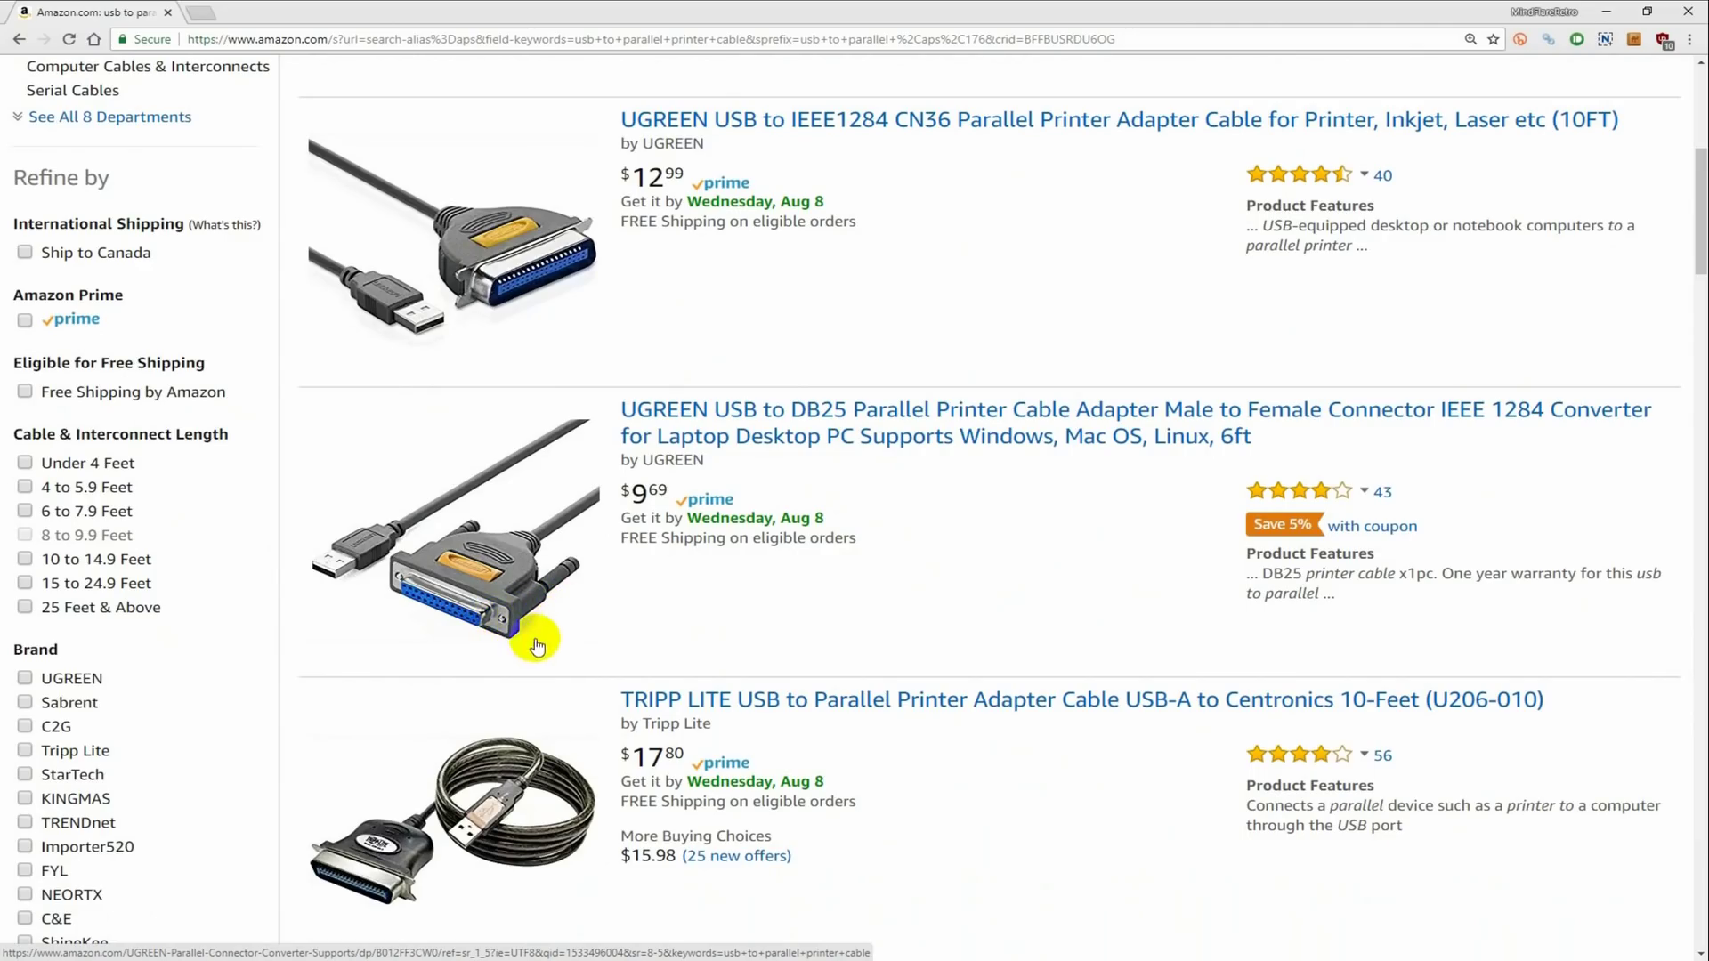
scroll(842, 653, "down", 5)
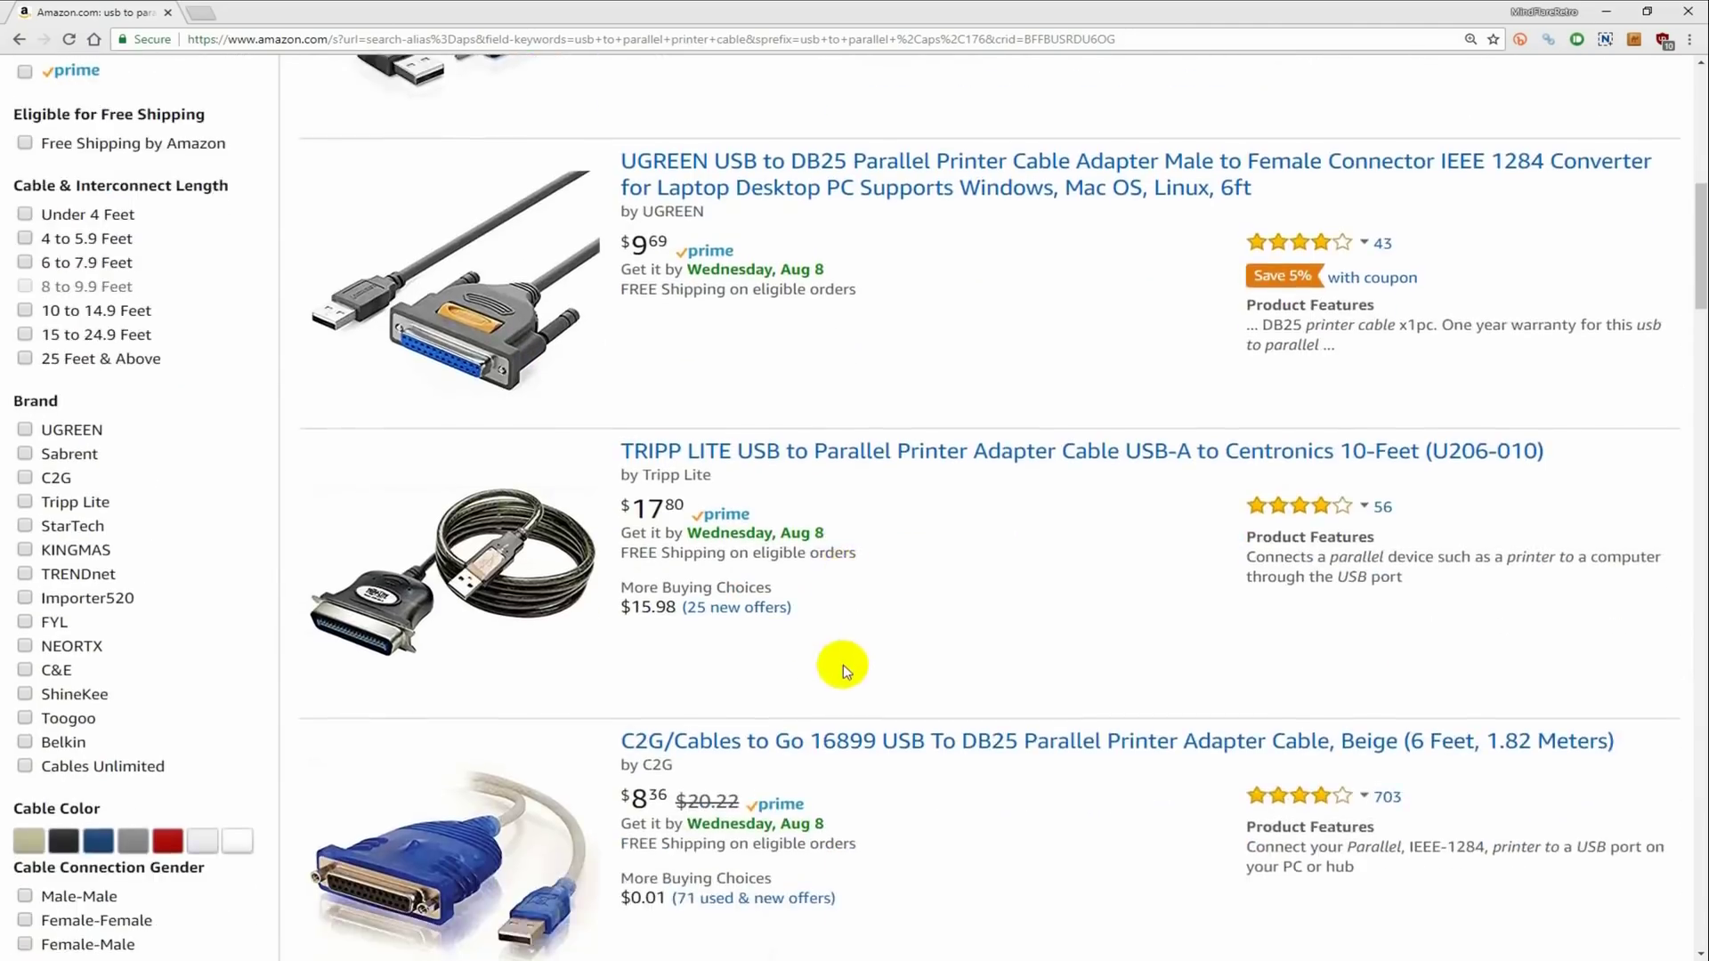
scroll(827, 683, "down", 3)
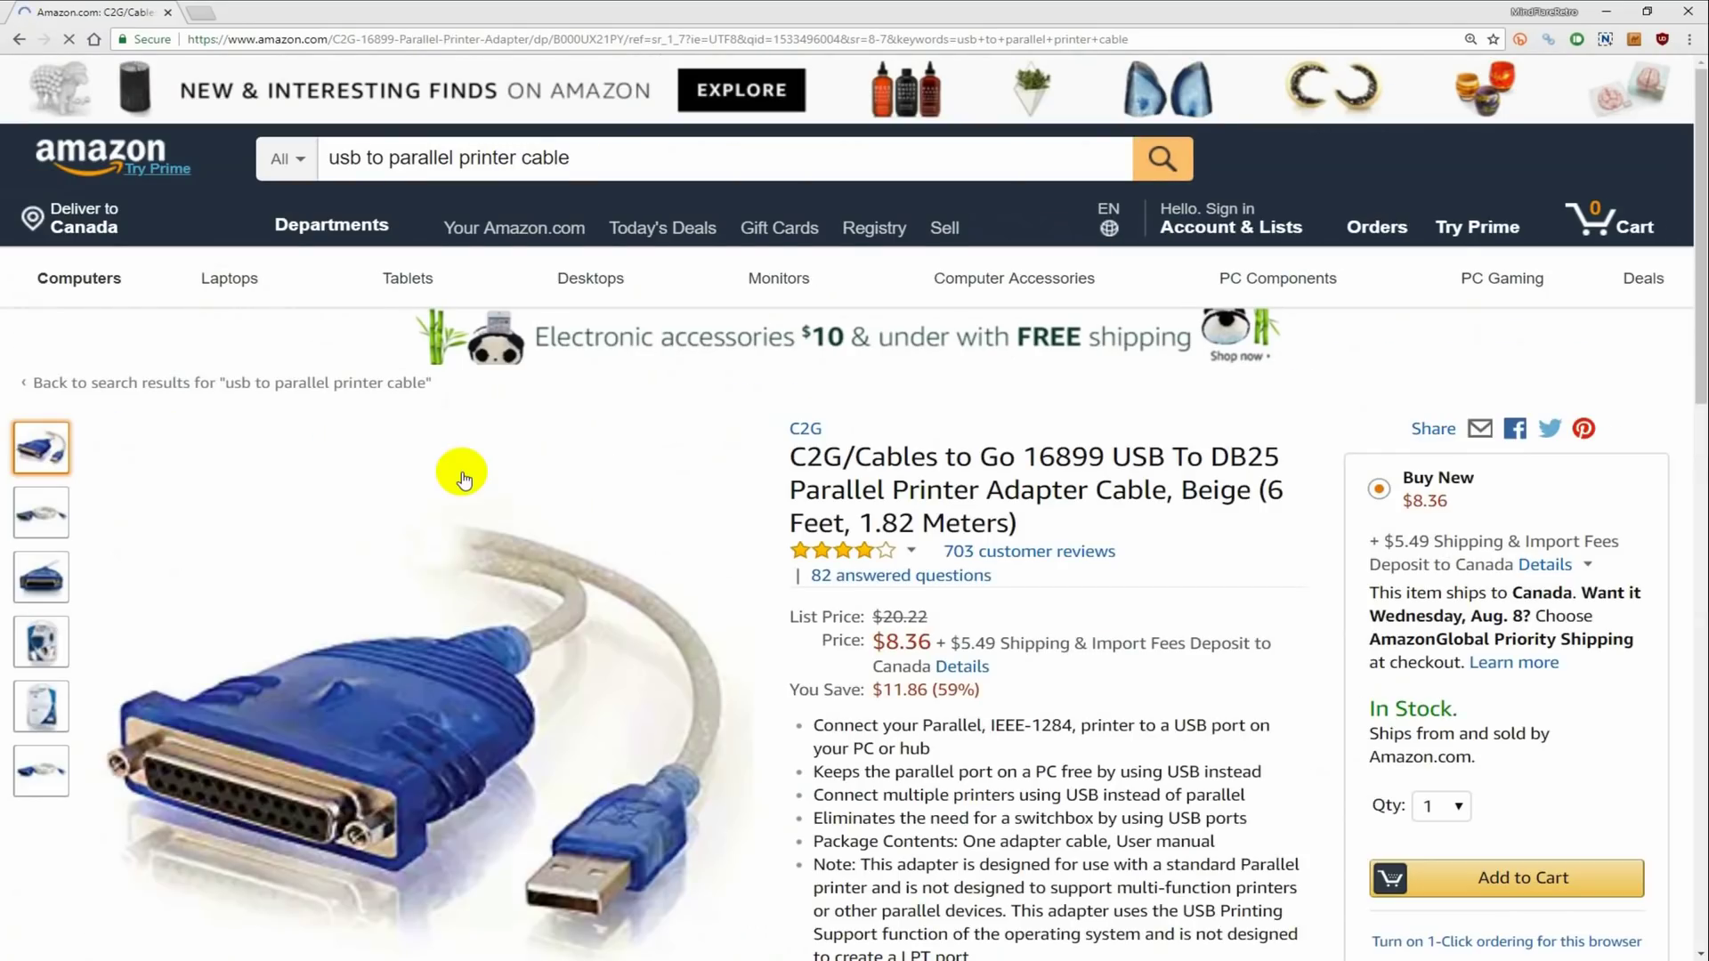
View the DB25 connector close-up, add the C2G adapter cable to the cart, and proceed to checkout
scroll(462, 489, "down", 4)
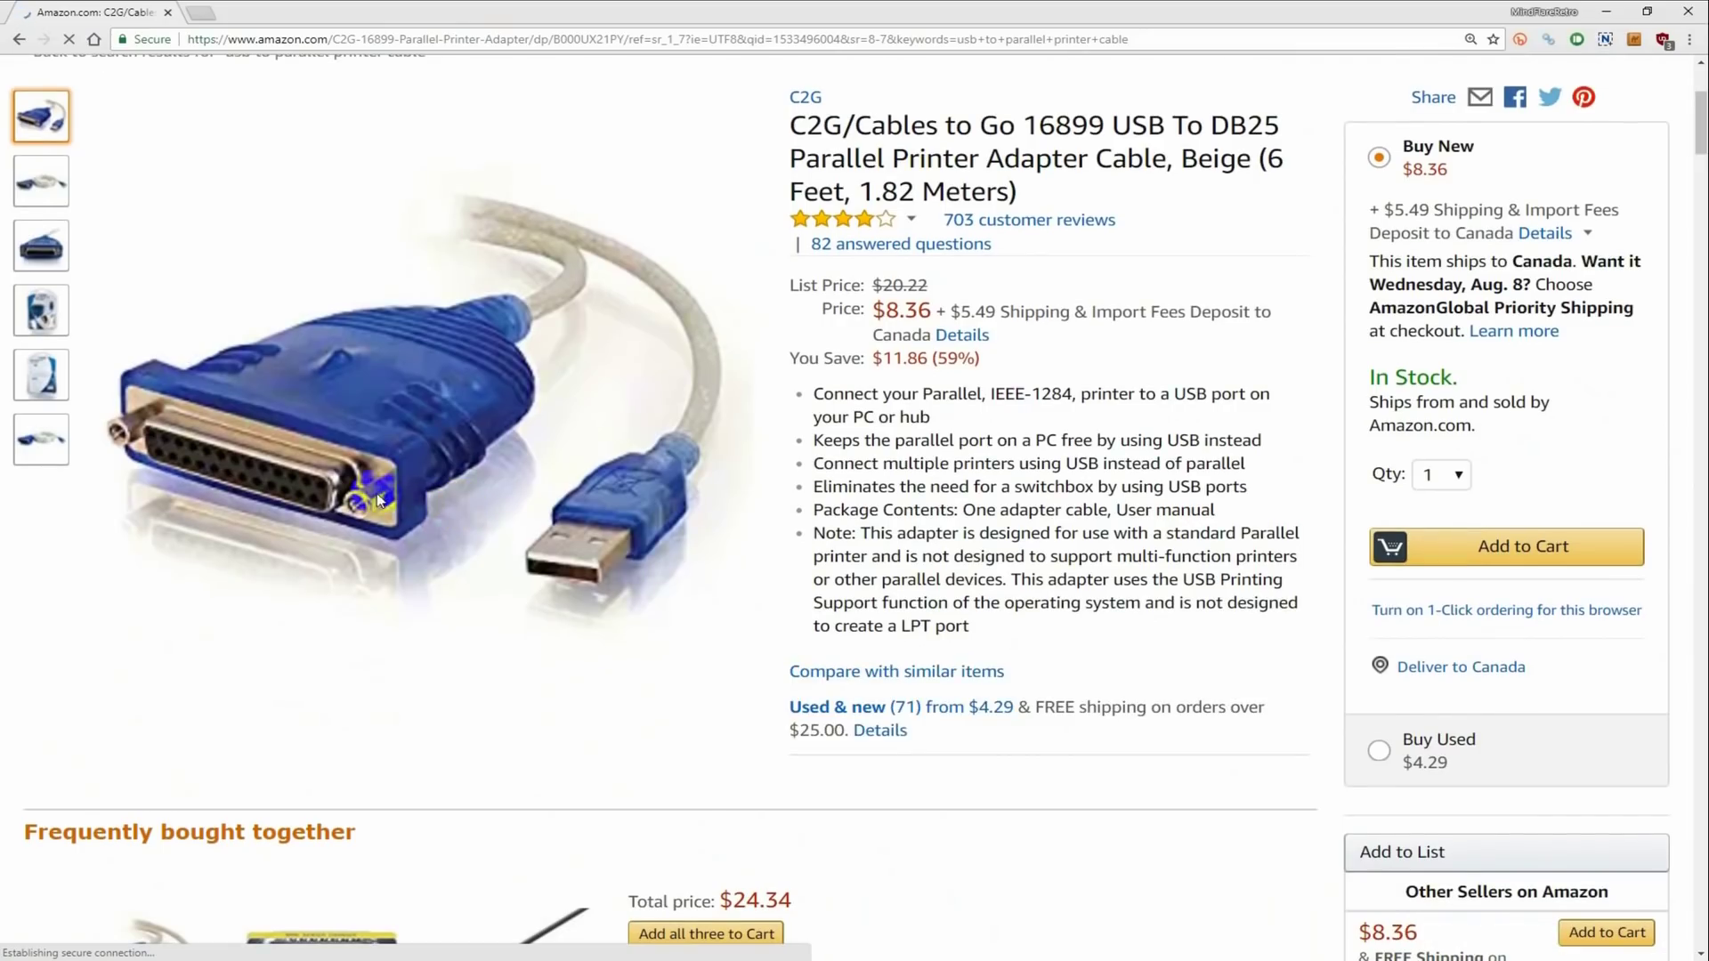
left_click(32, 248)
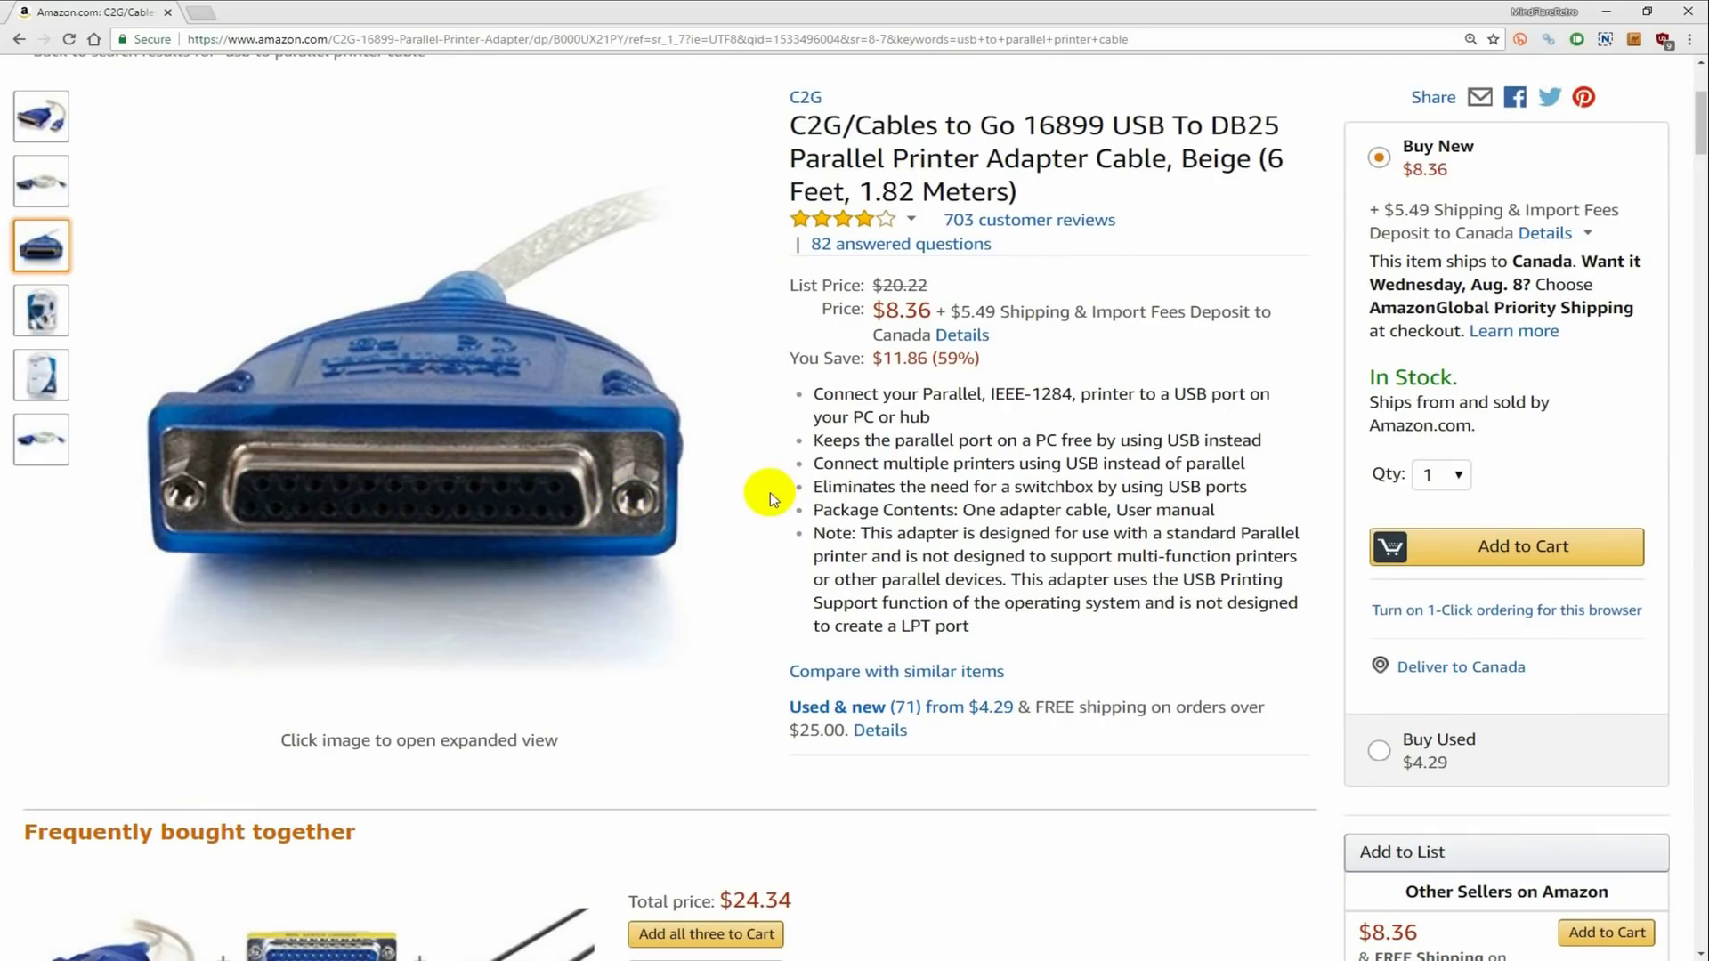
left_click(1437, 551)
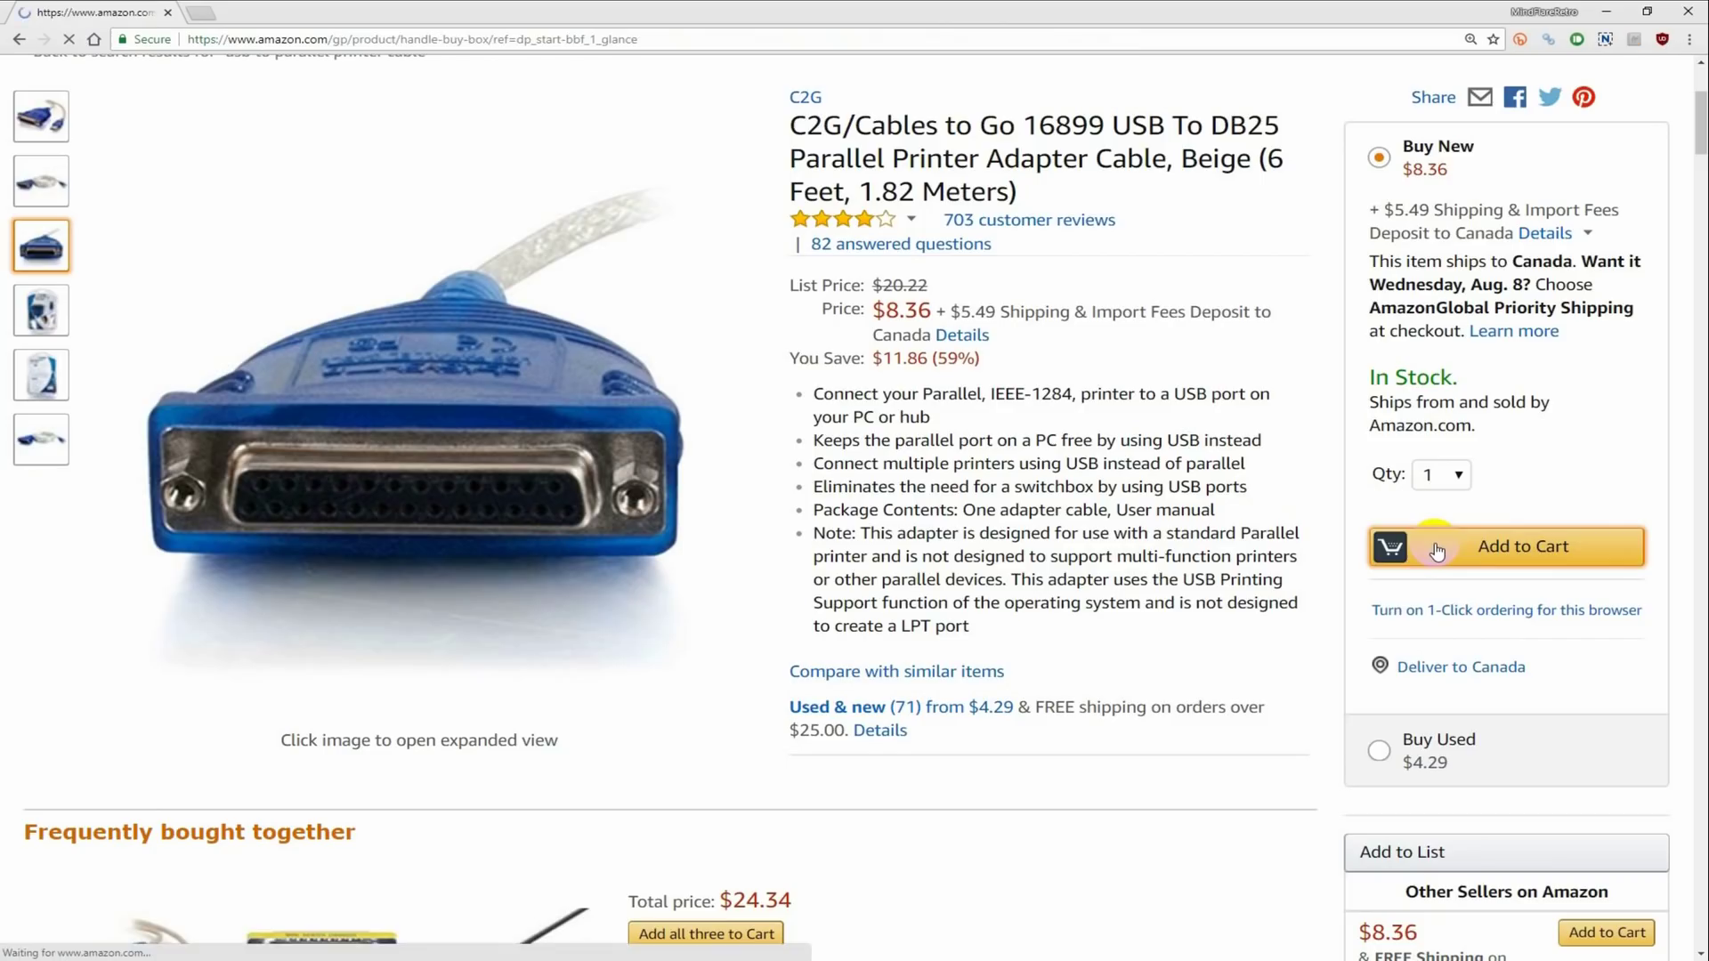
left_click(1460, 343)
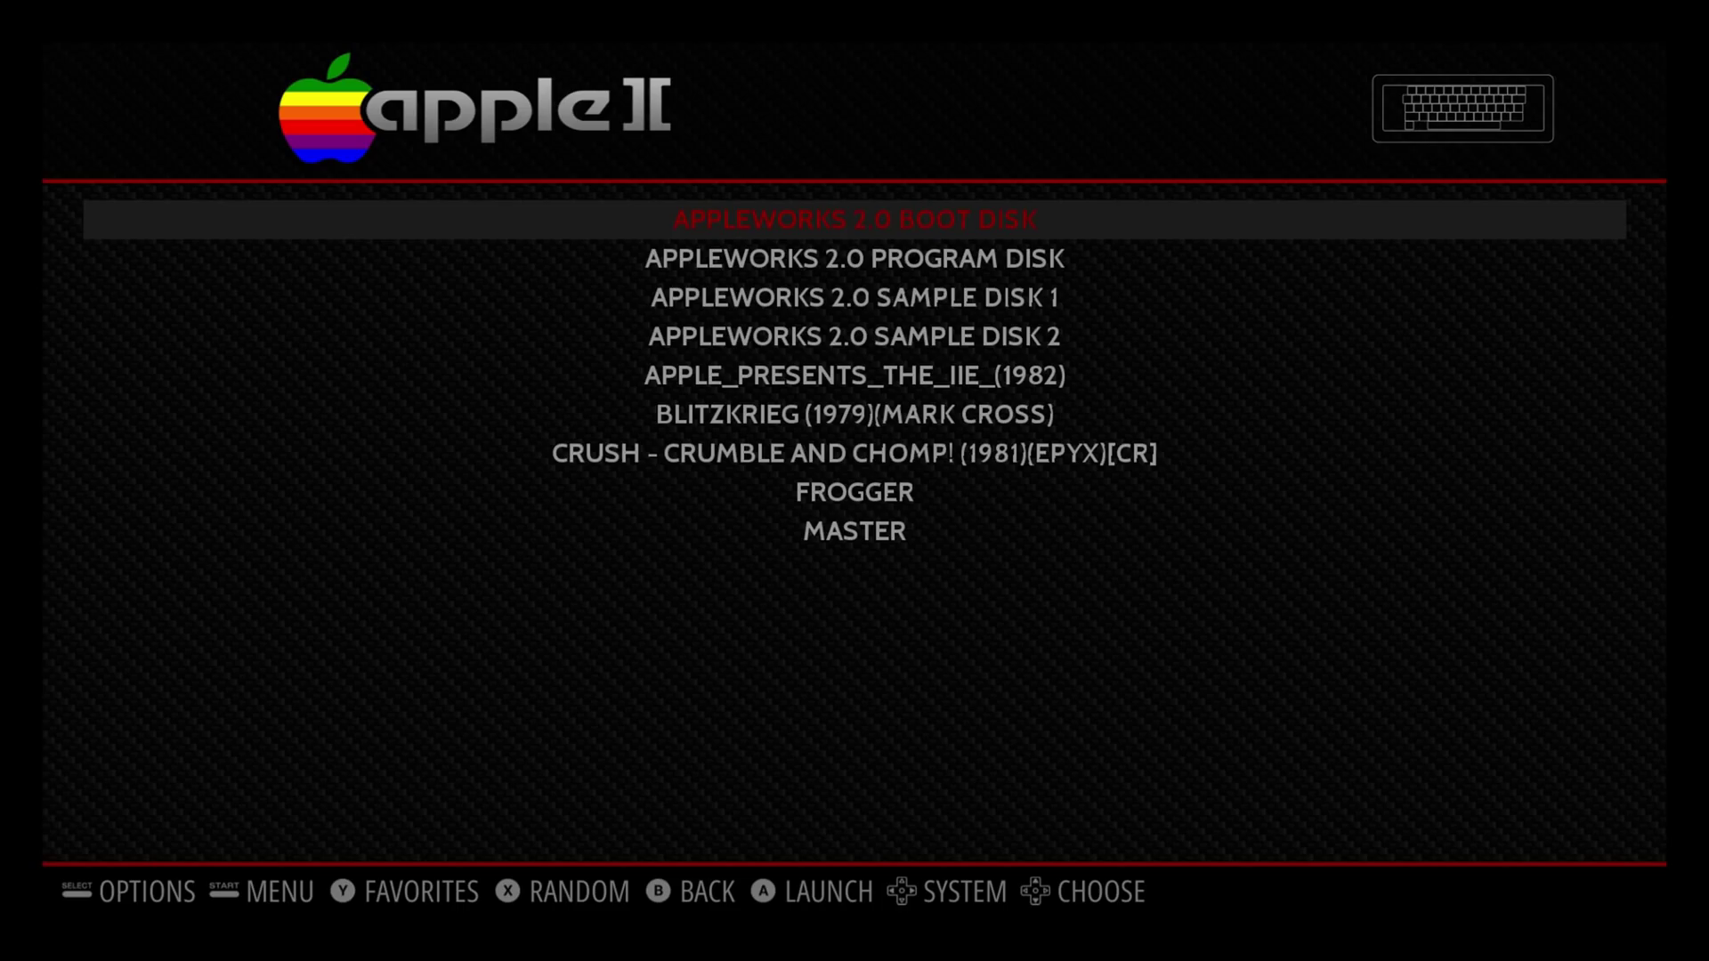
Leave the Apple II game list and move down the RetroPie menu to RetroPie Setup
key("Return")
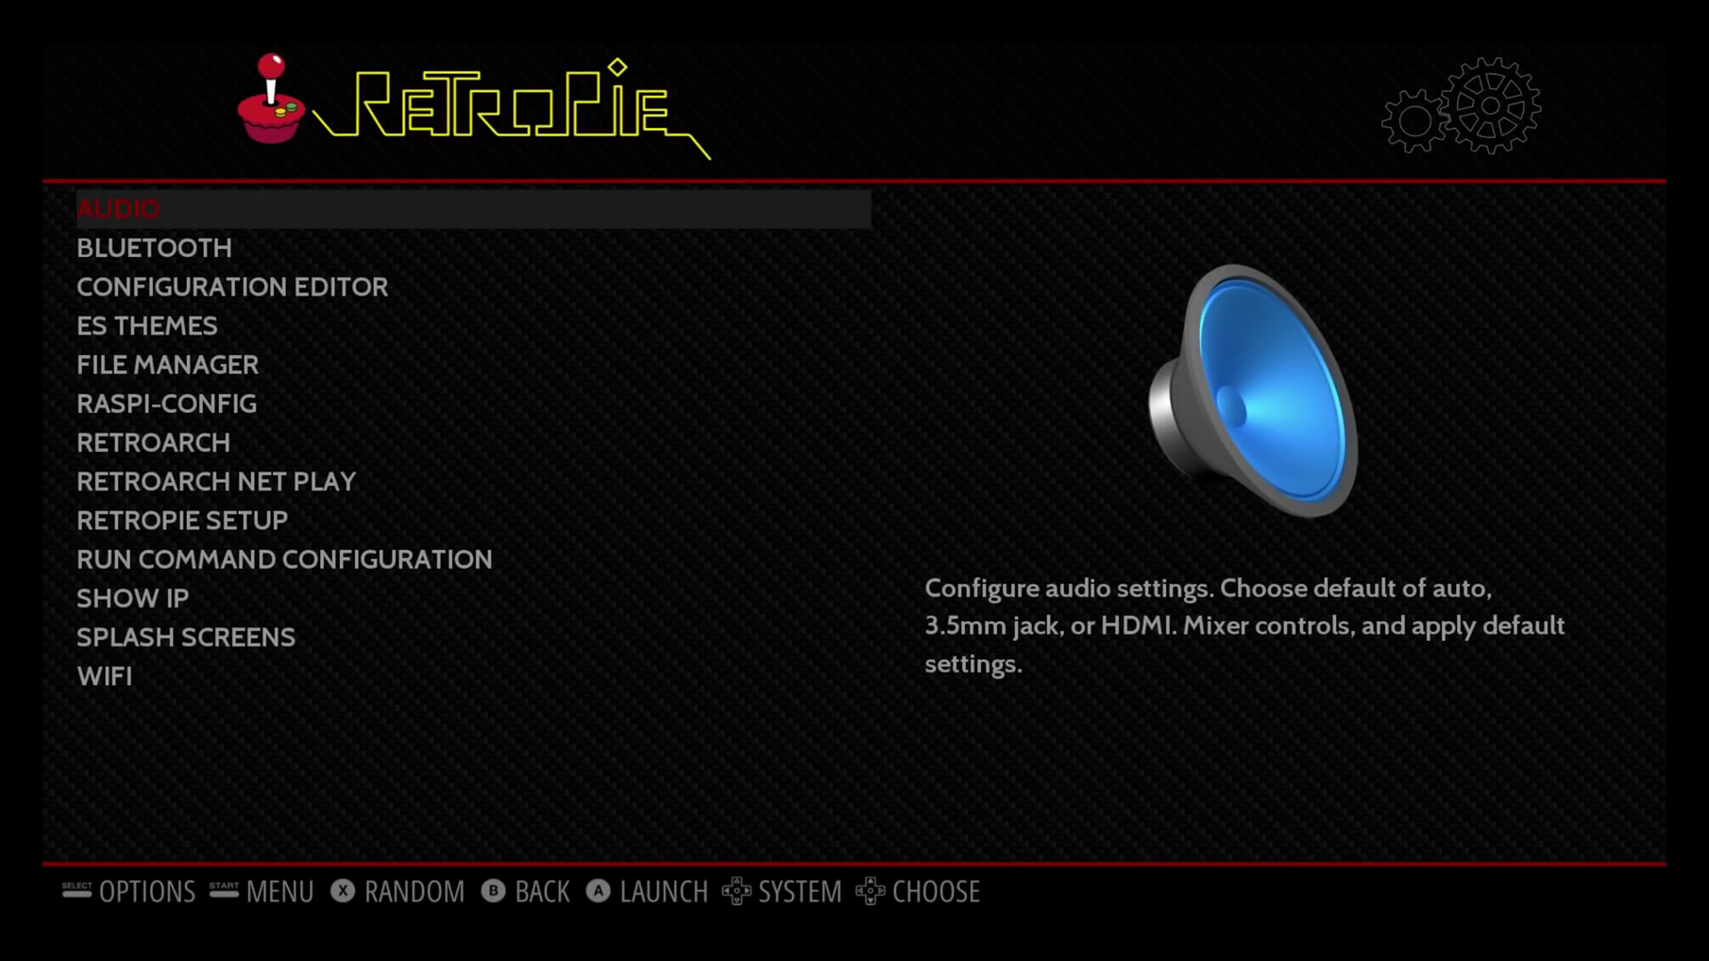
key("Down")
key("Down")
key("Down")
key("Down")
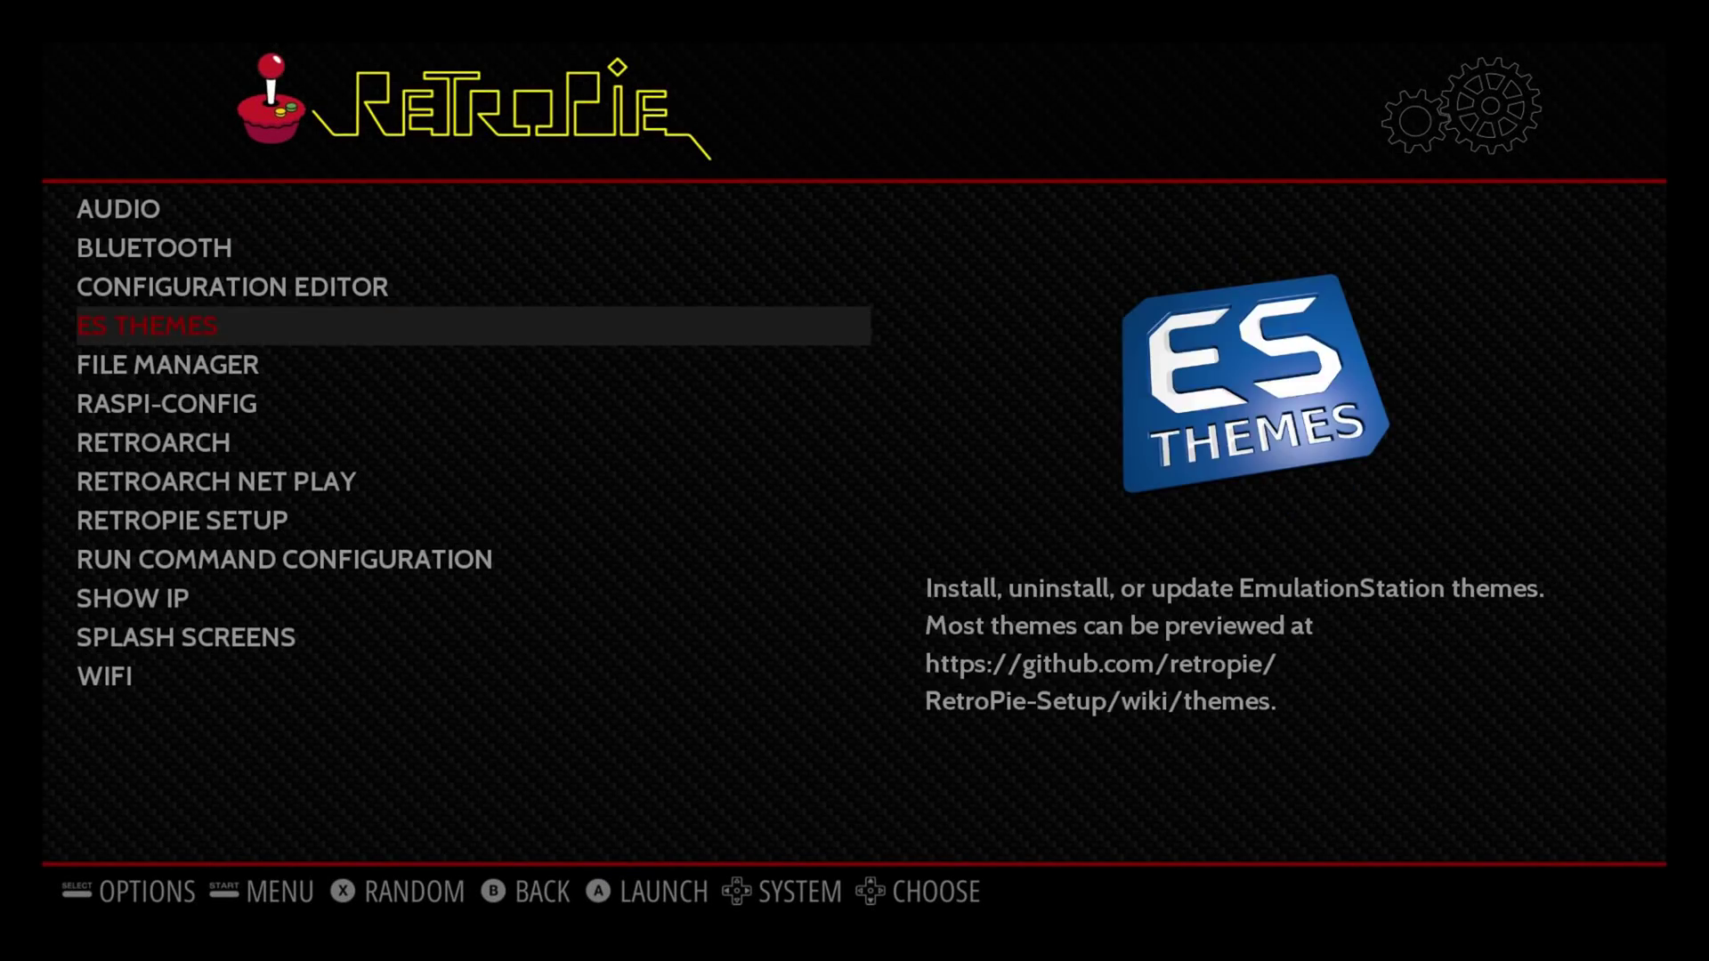
key("Down")
key("Down")
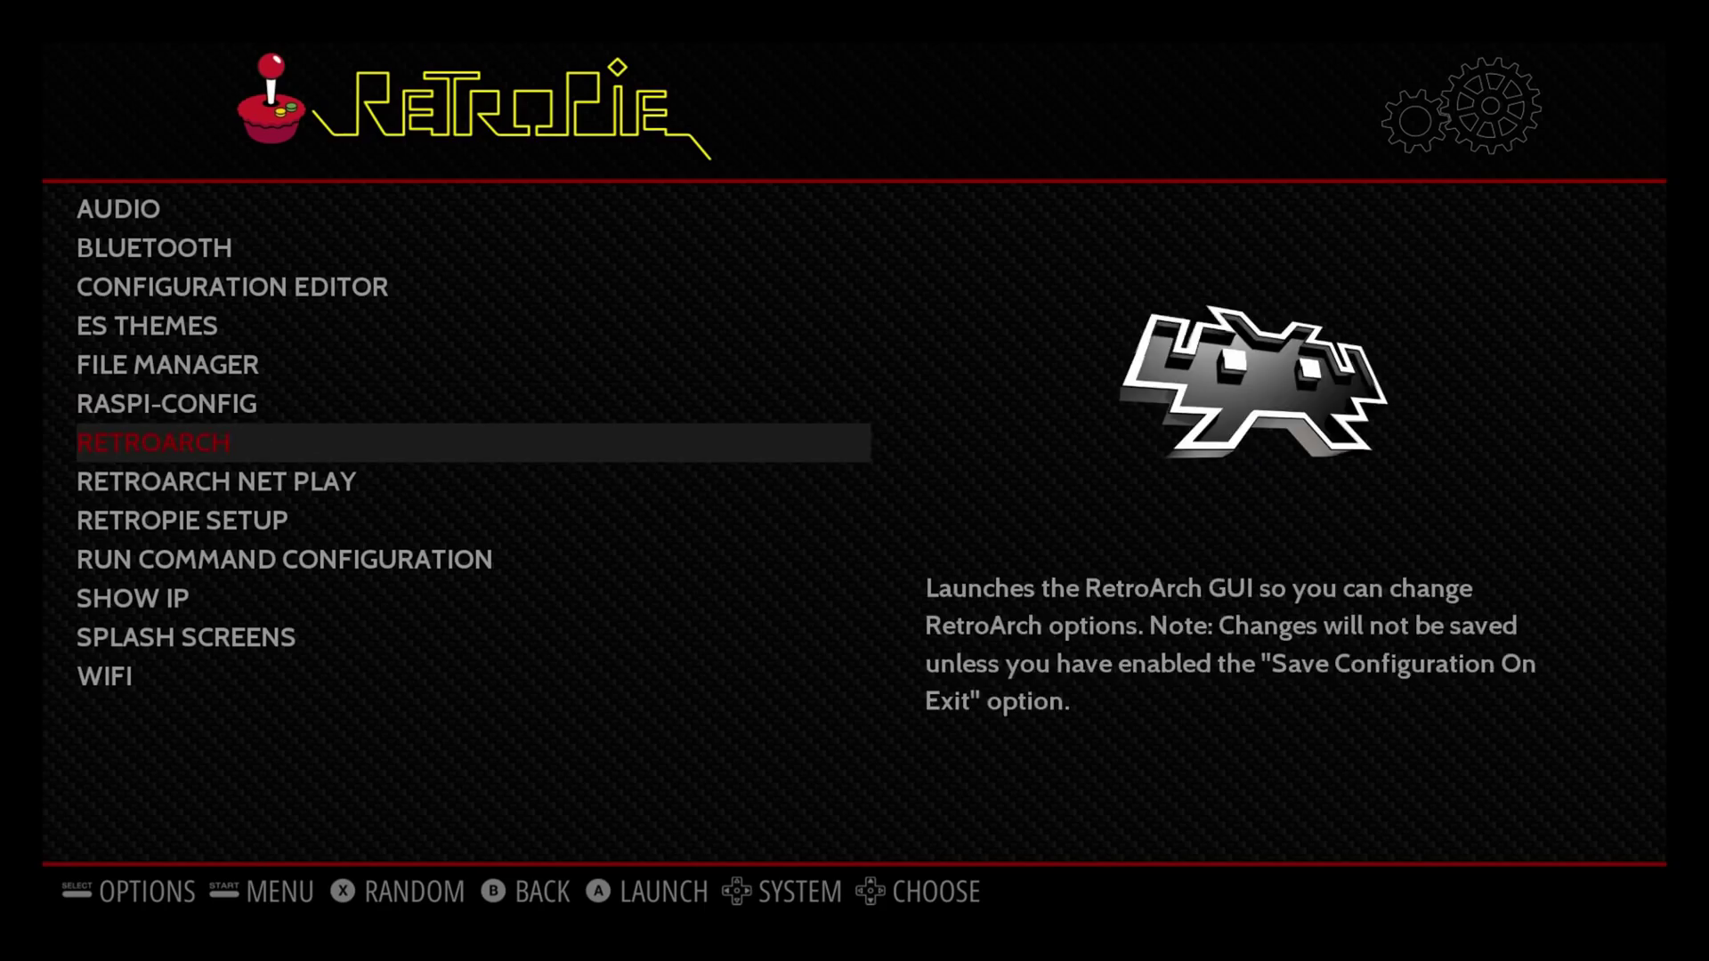
key("Down")
key("Down")
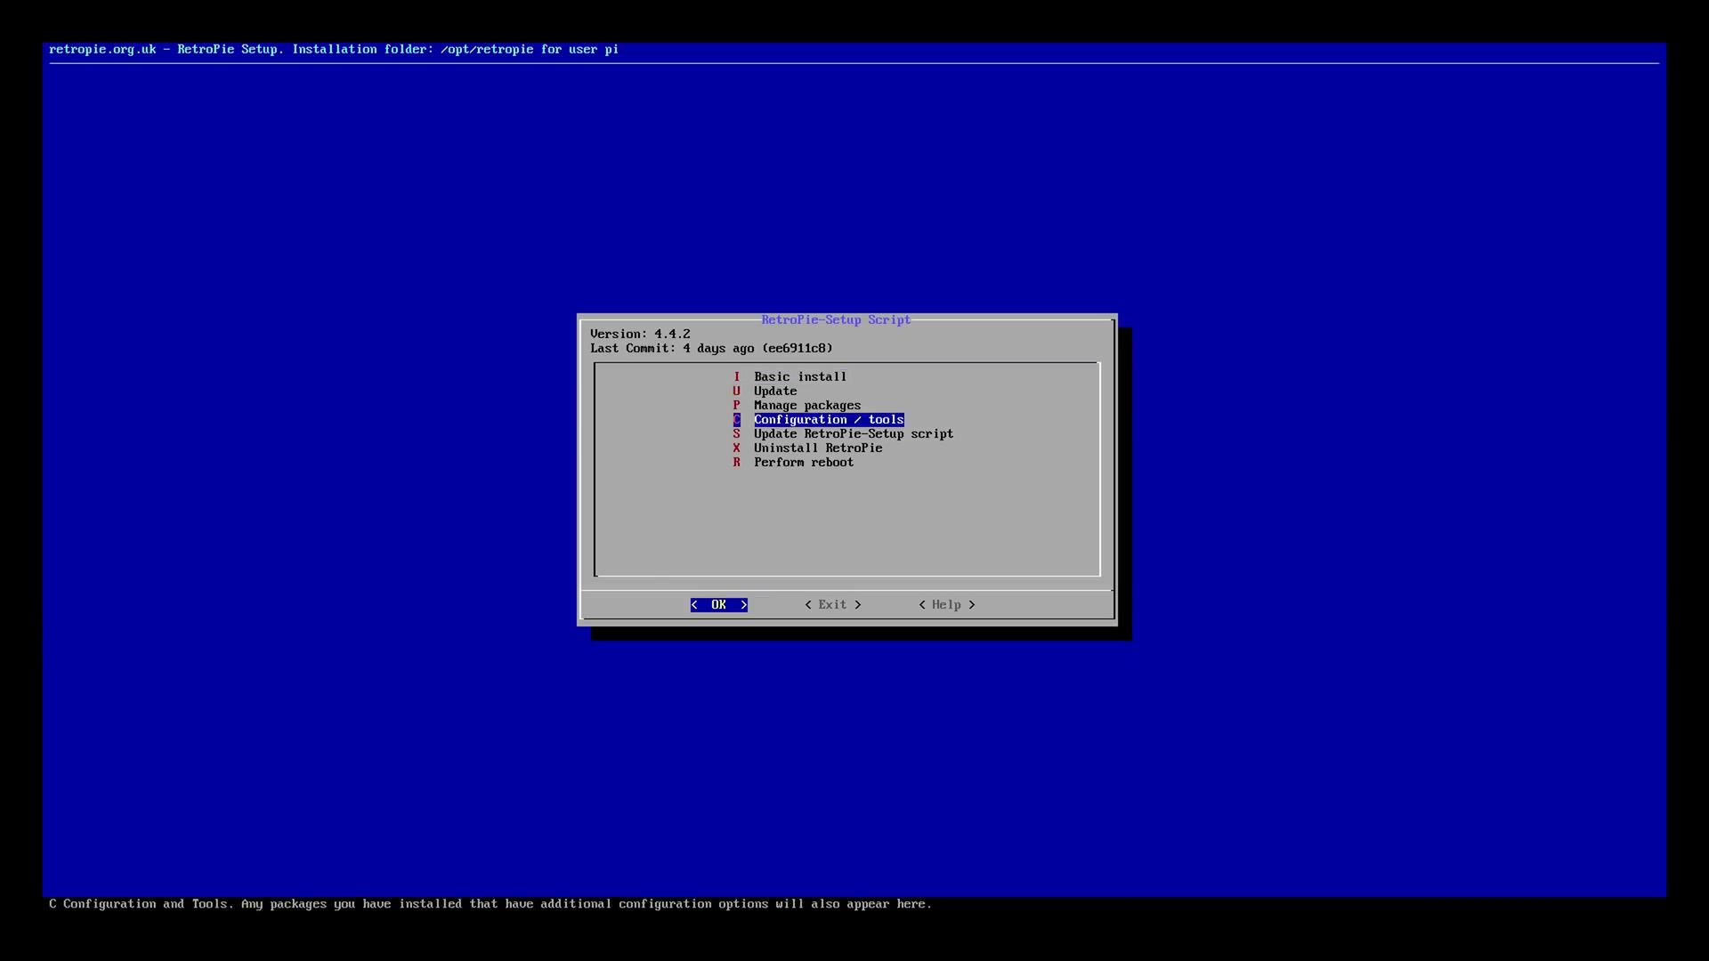
Install the Pixel desktop environment from Configuration / tools > raspbiantools, confirming Yes
key("Return")
key("Down")
key("Down")
key("Down")
key("Down")
key("Down")
key("Down")
key("Down")
key("Down")
key("Down")
key("Down")
key("Return")
key("Down")
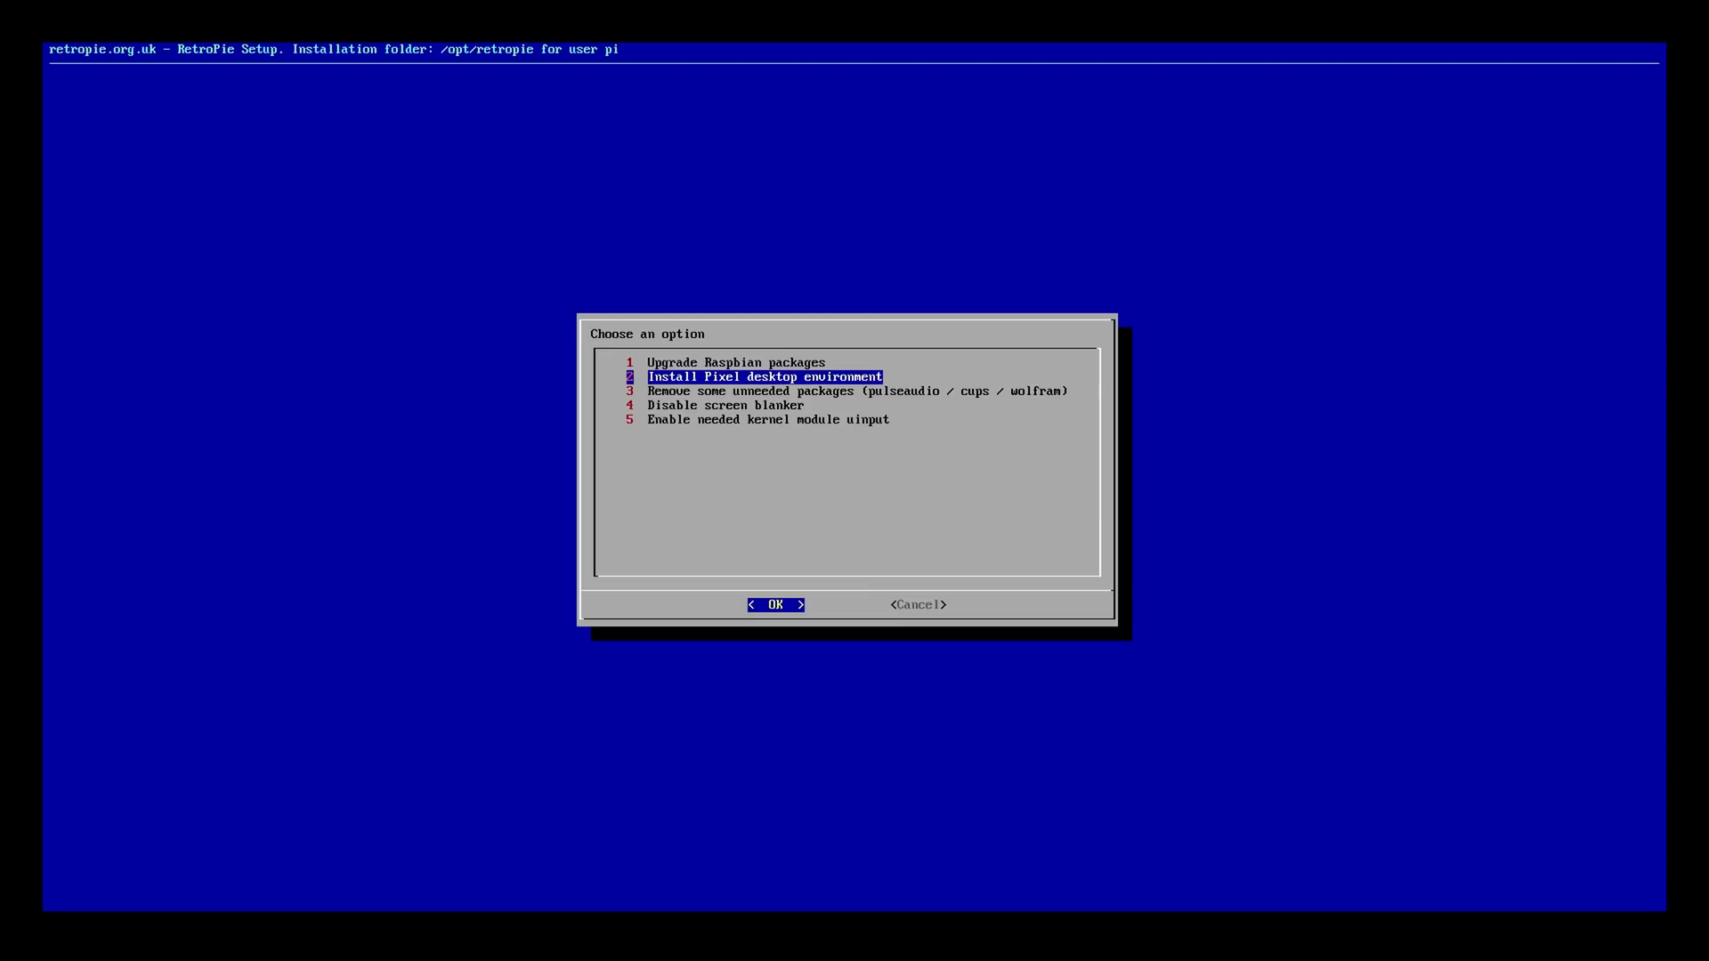
key("Return")
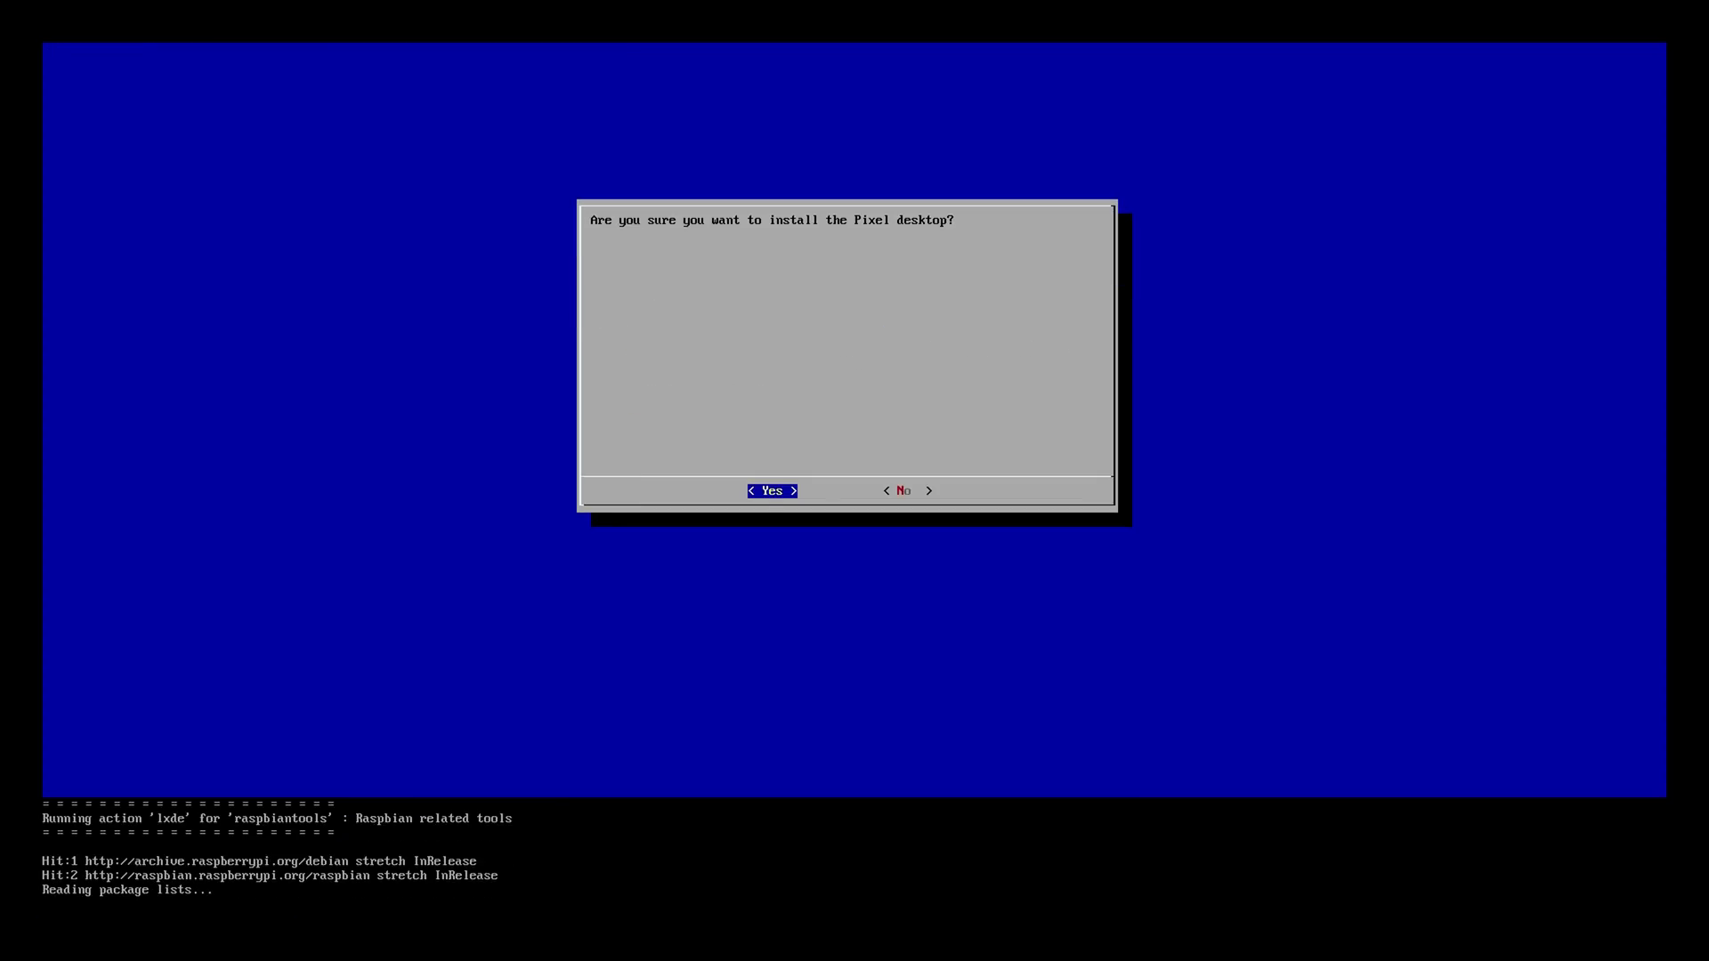
key("Return")
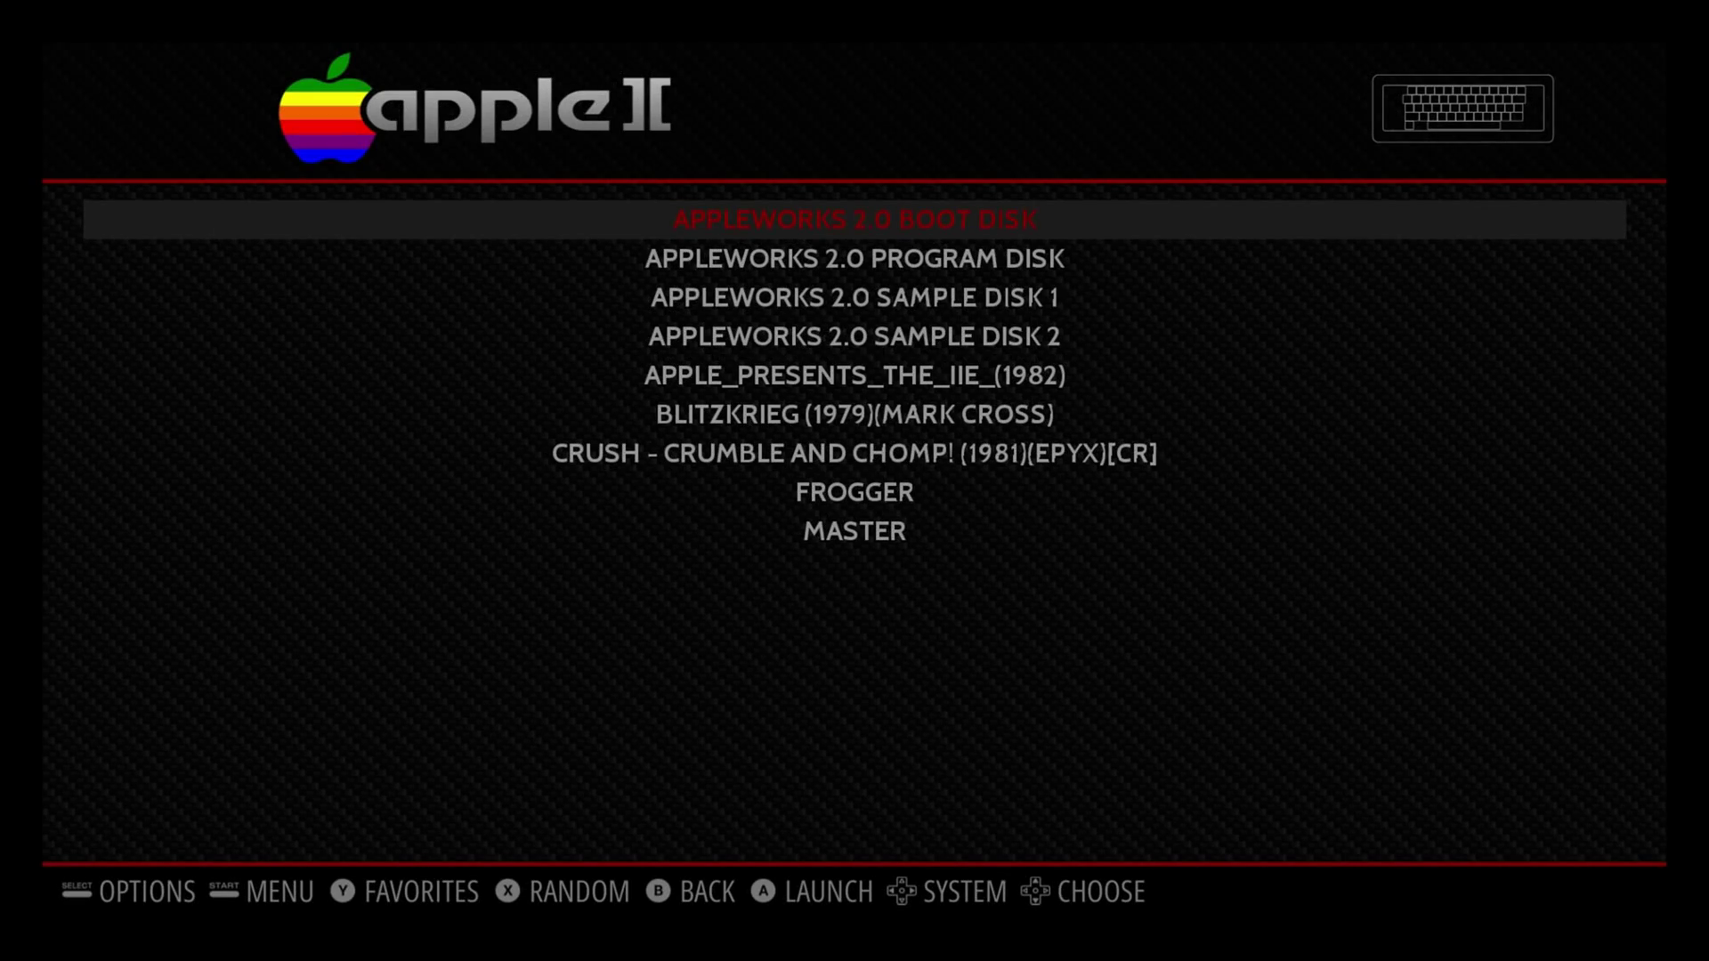
Cycle through the game systems to Ports and launch the DESKTOP entry to start LXDE
key("Left")
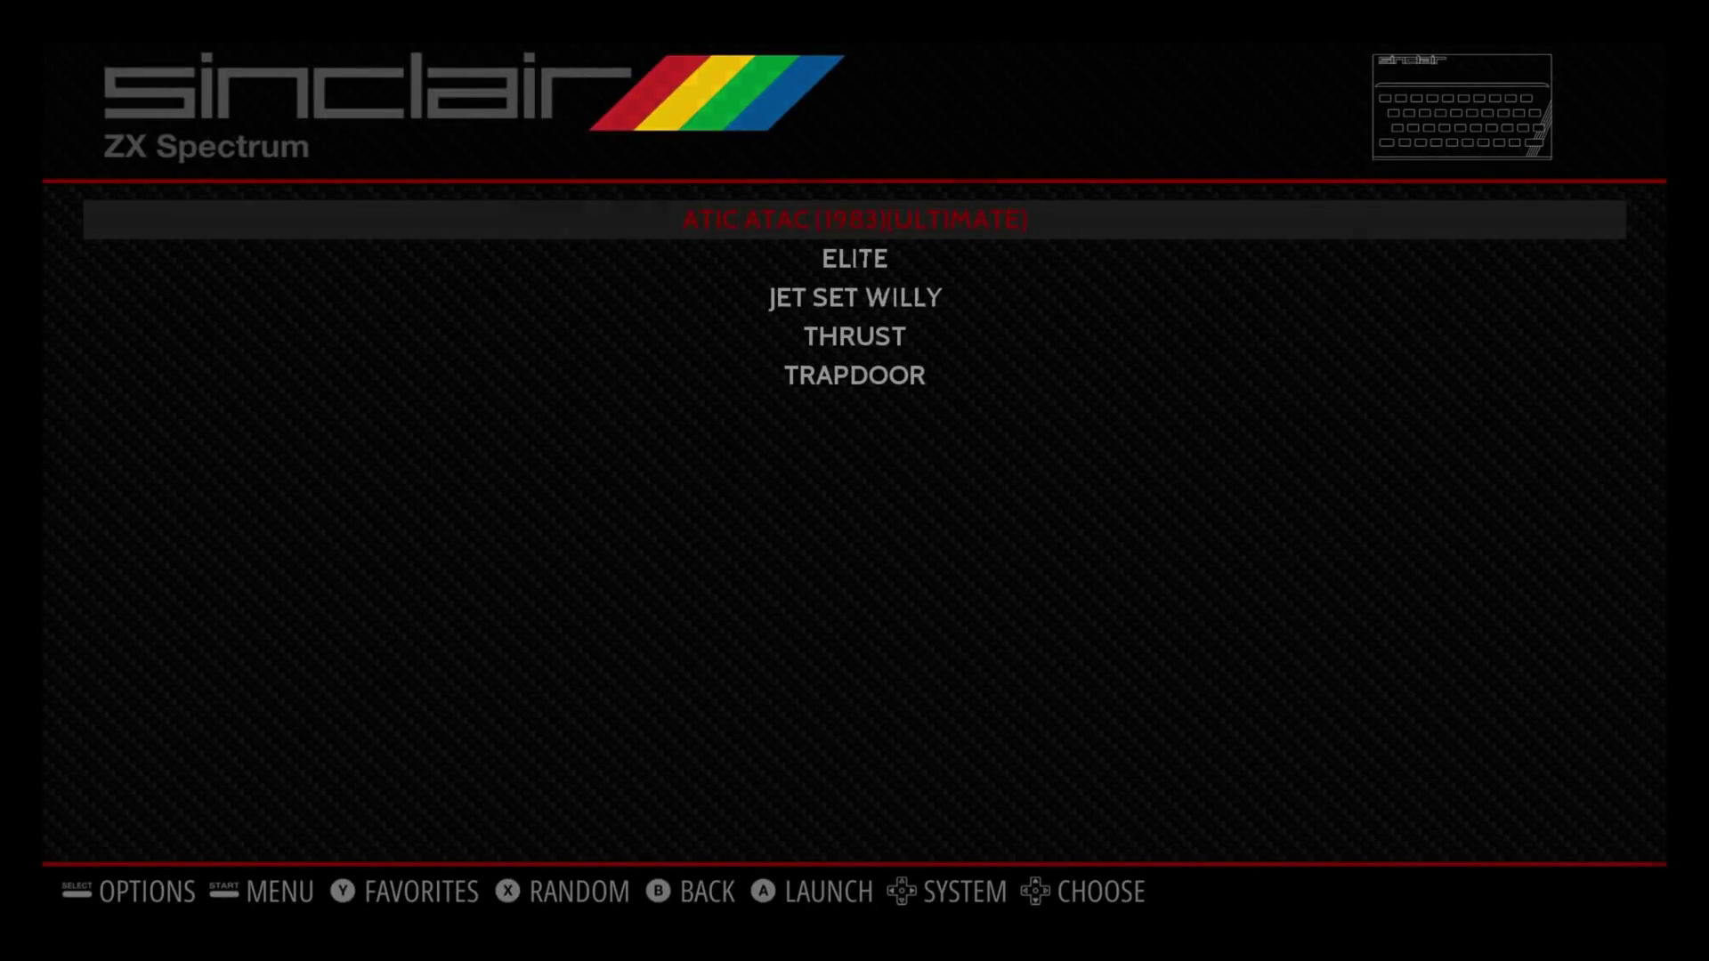
key("Left")
key("Left")
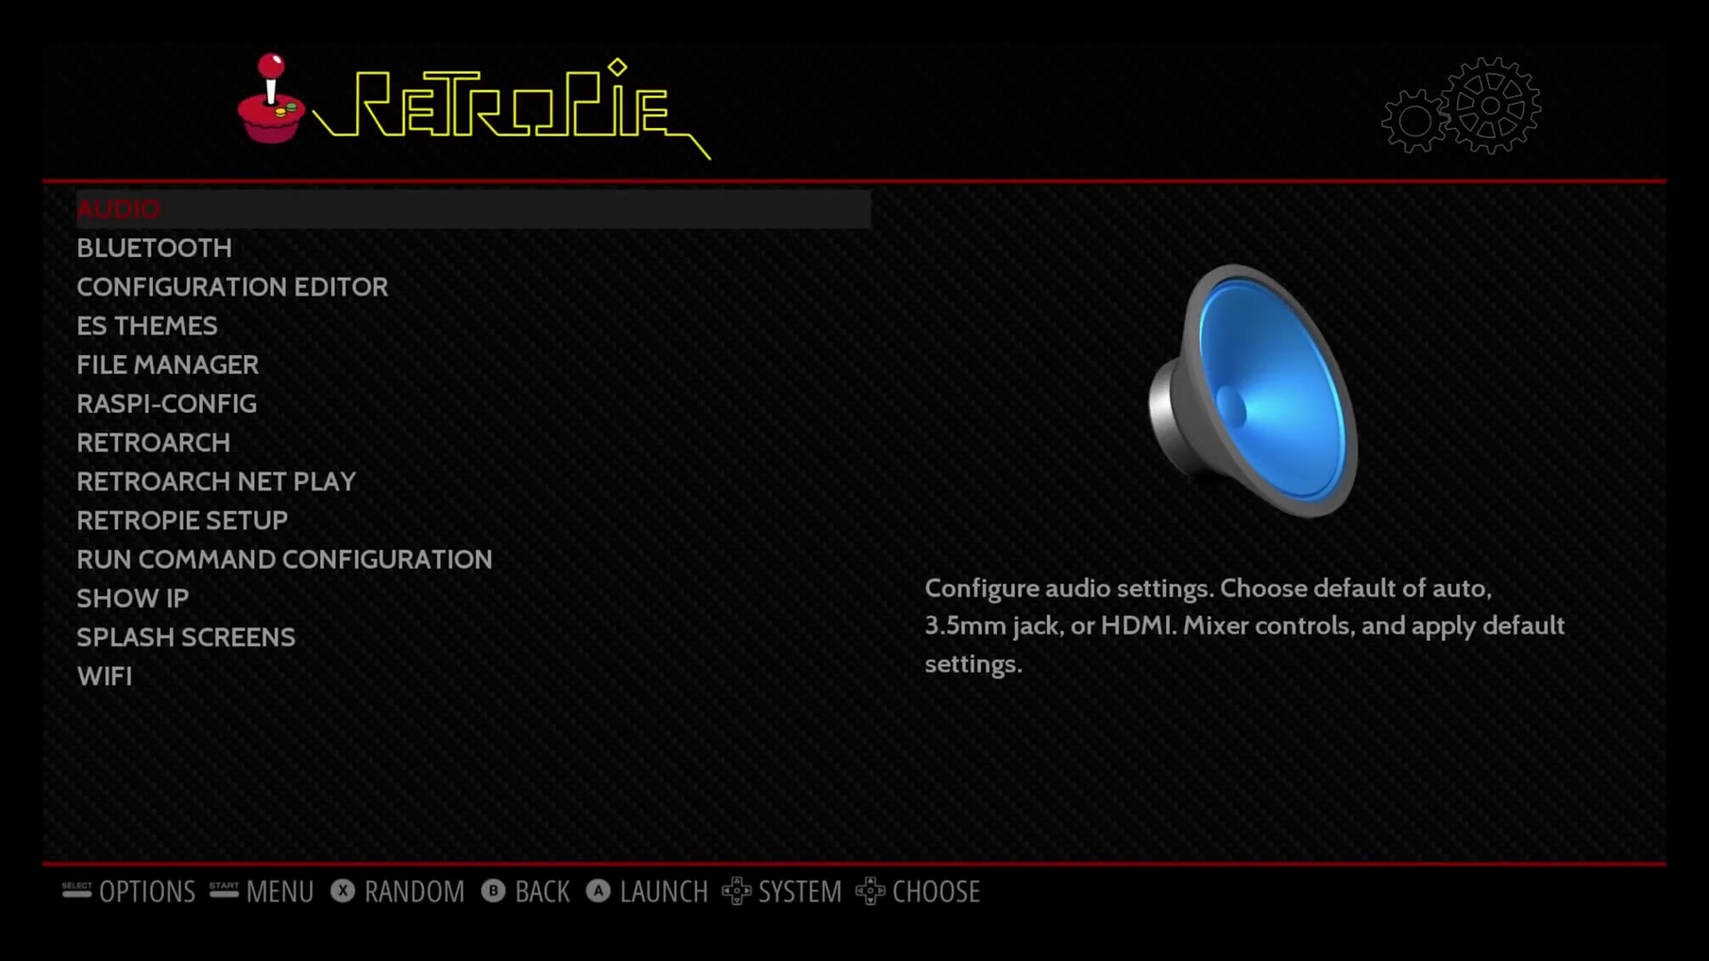
key("Return")
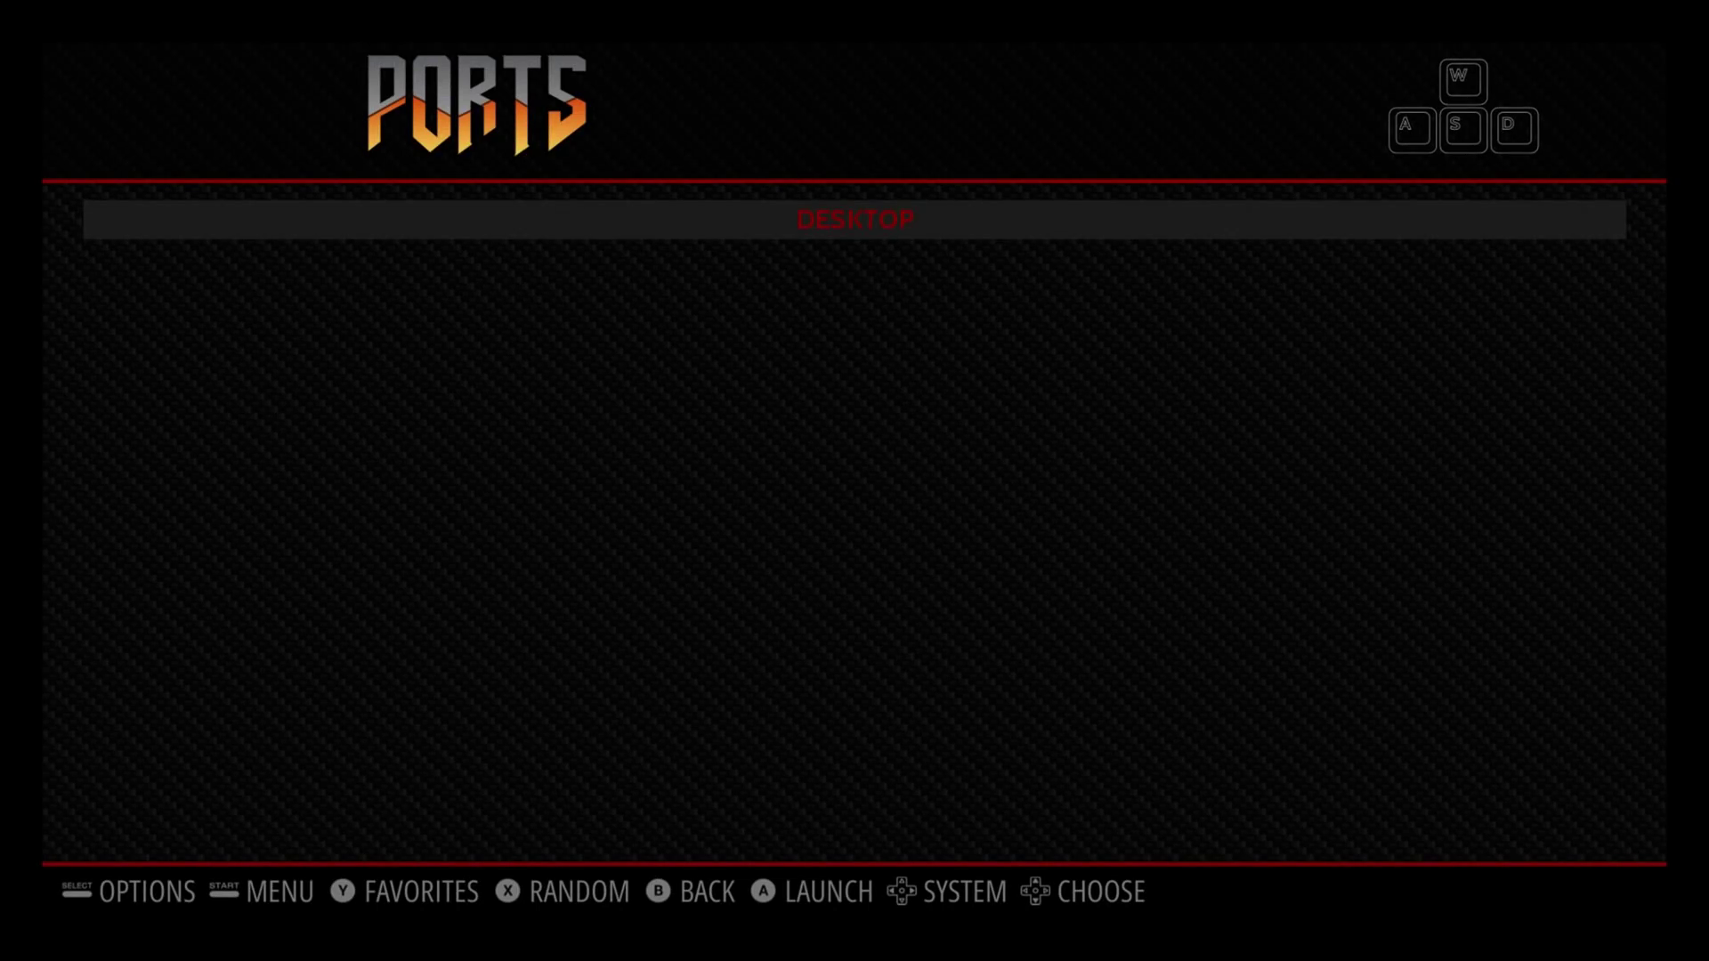
key("Return")
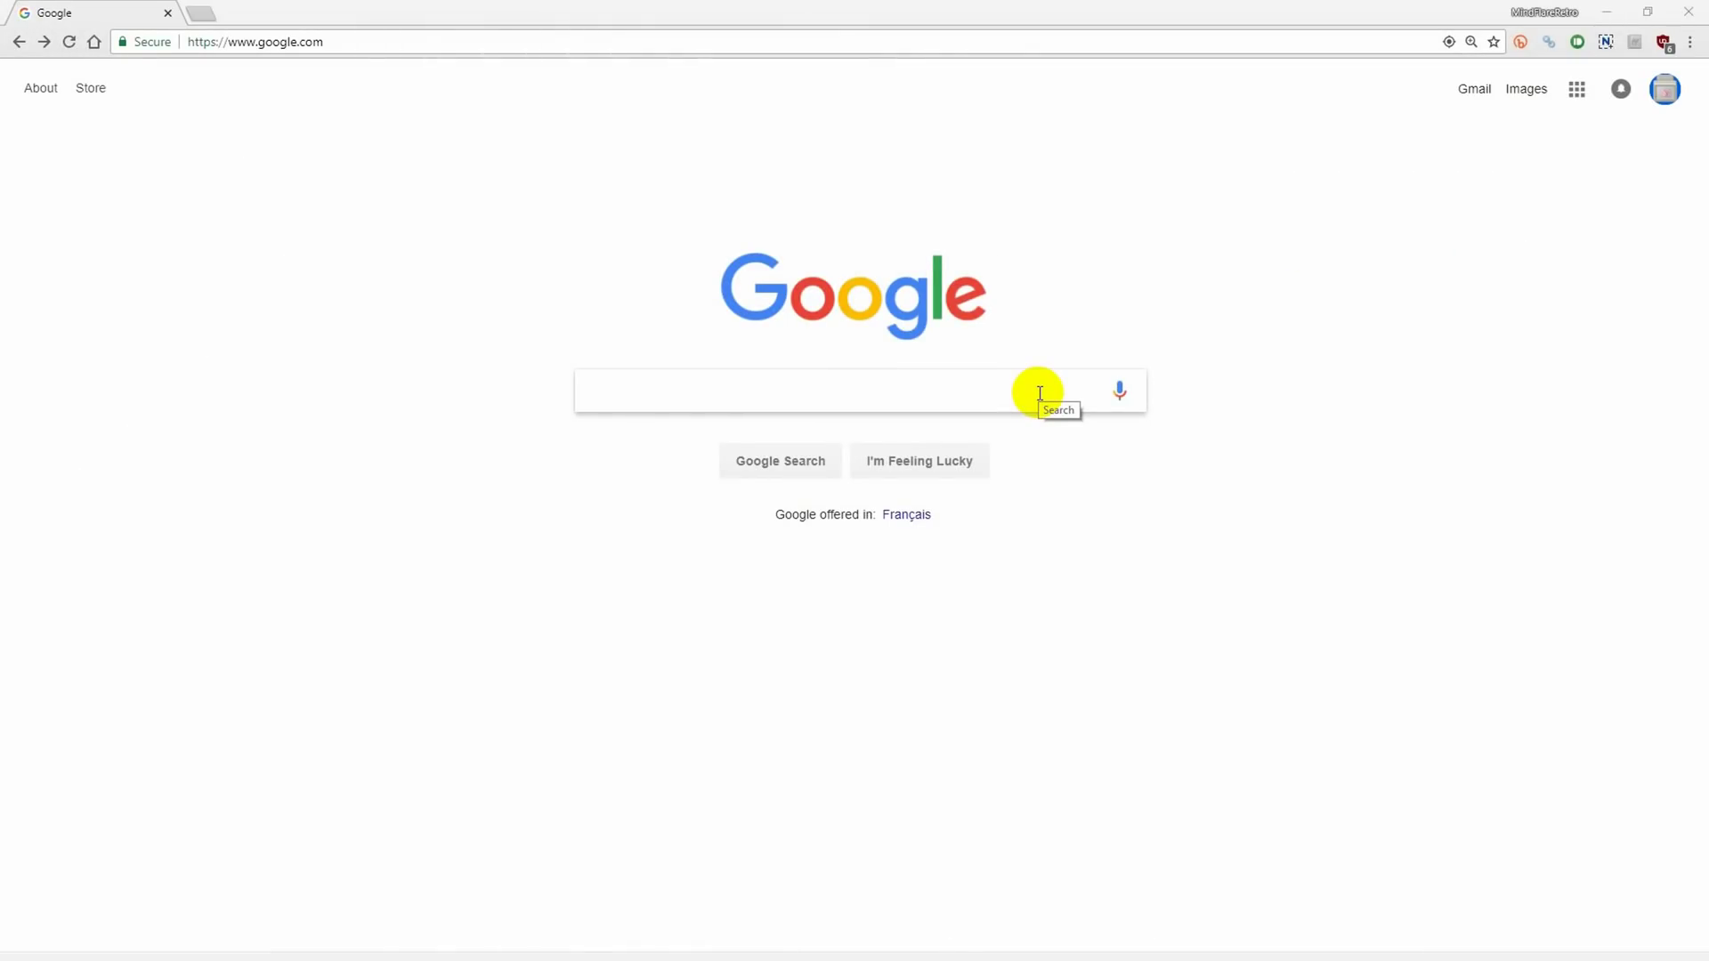
left_click(708, 41)
type("cups.org")
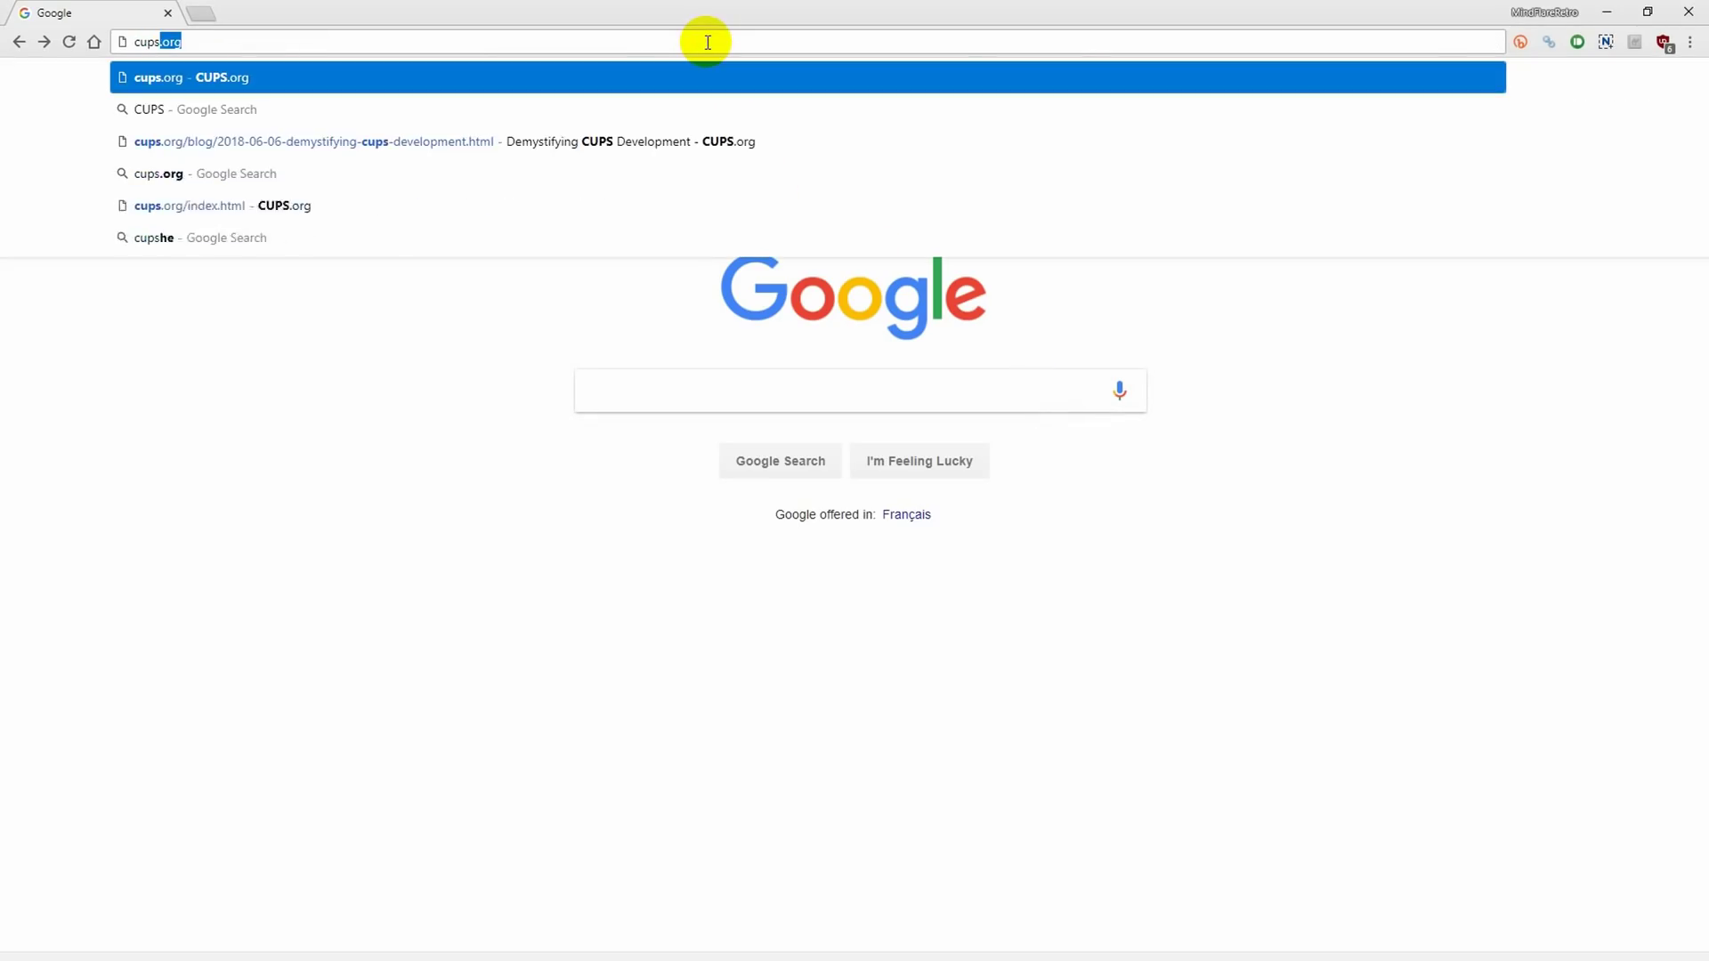
key("Return")
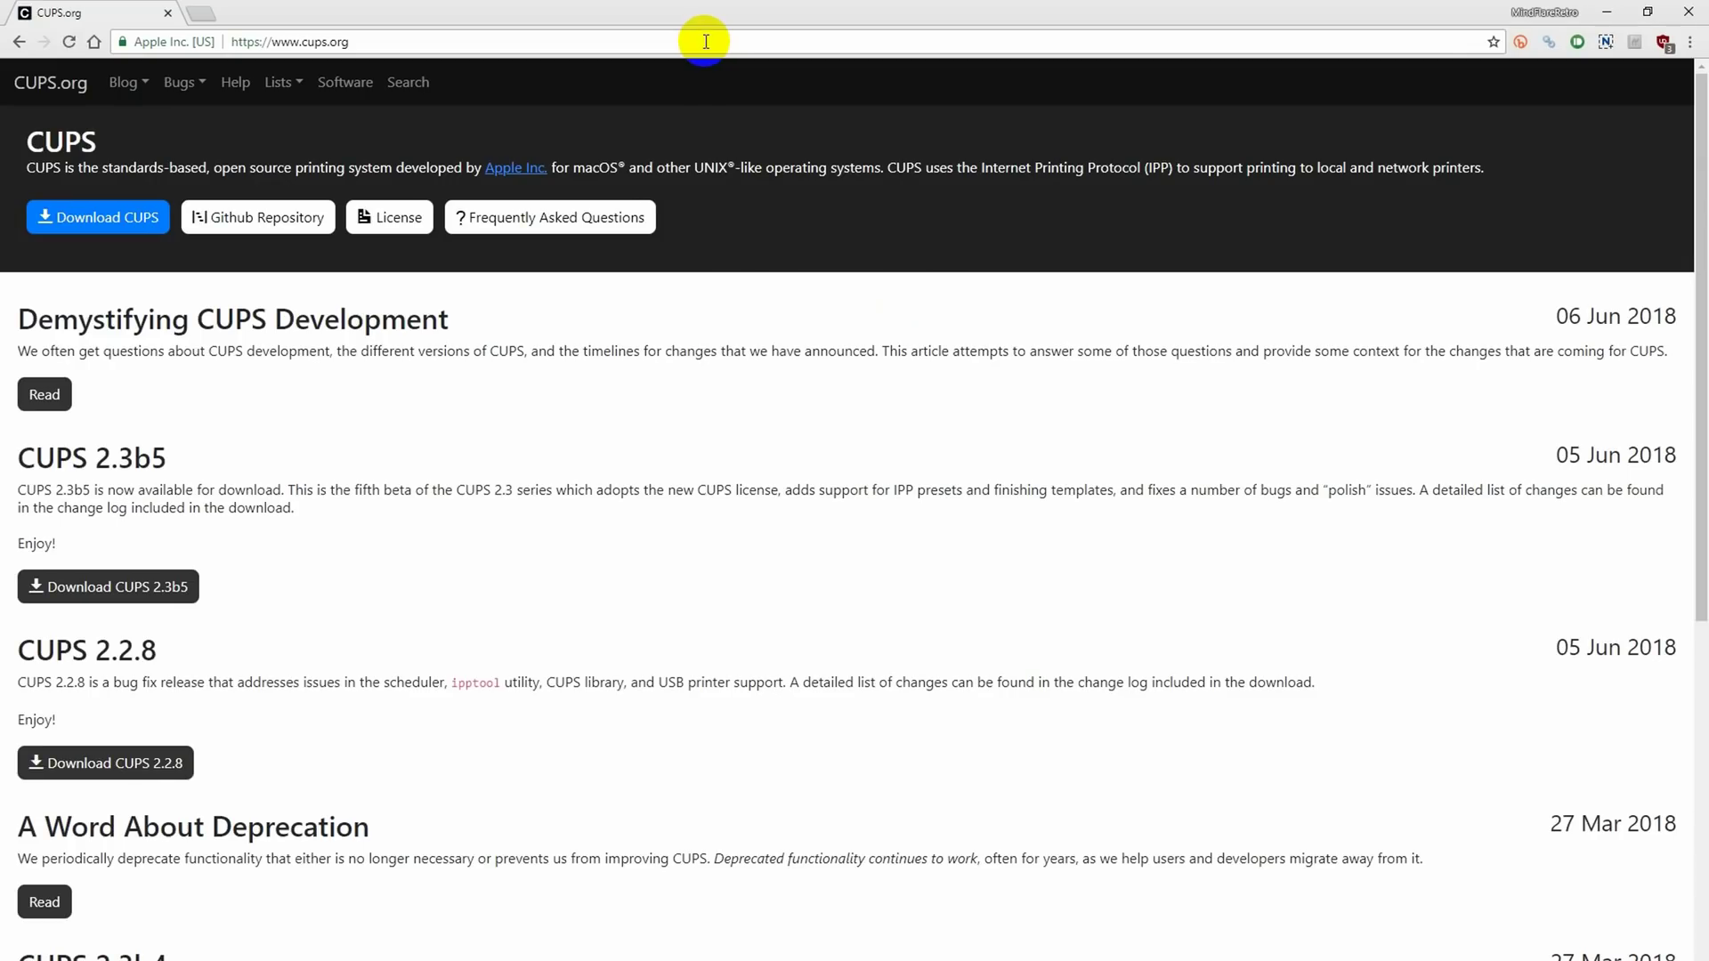
scroll(706, 42, "down", 2)
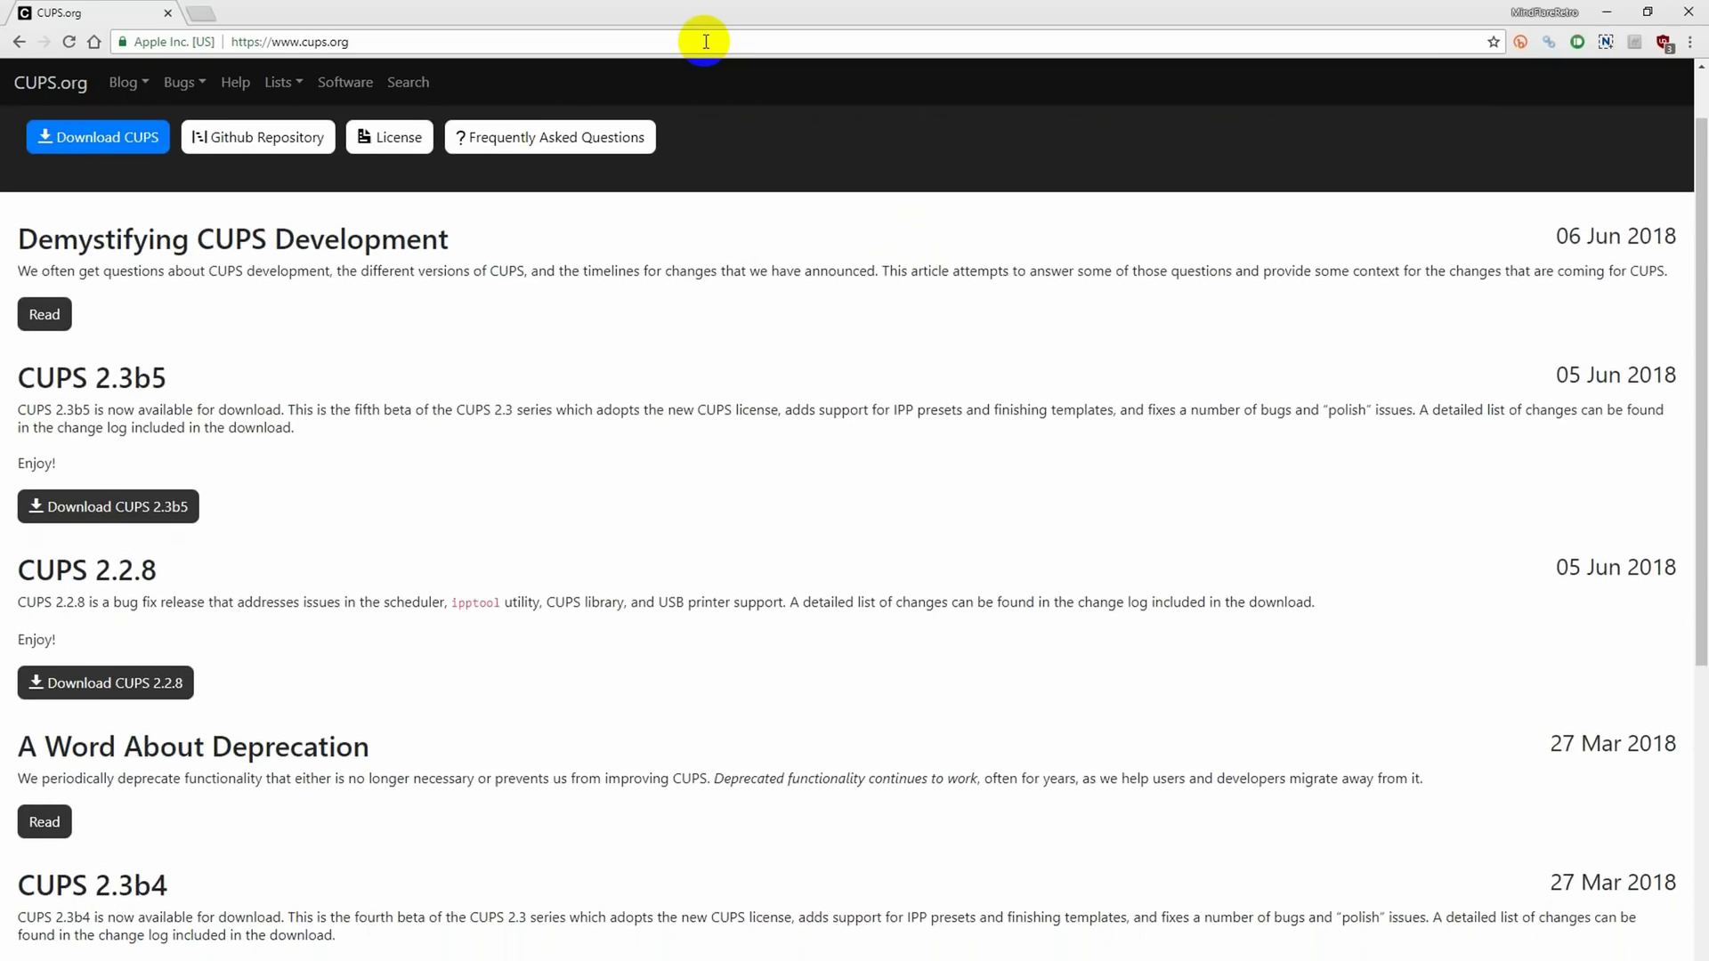
scroll(706, 42, "down", 2)
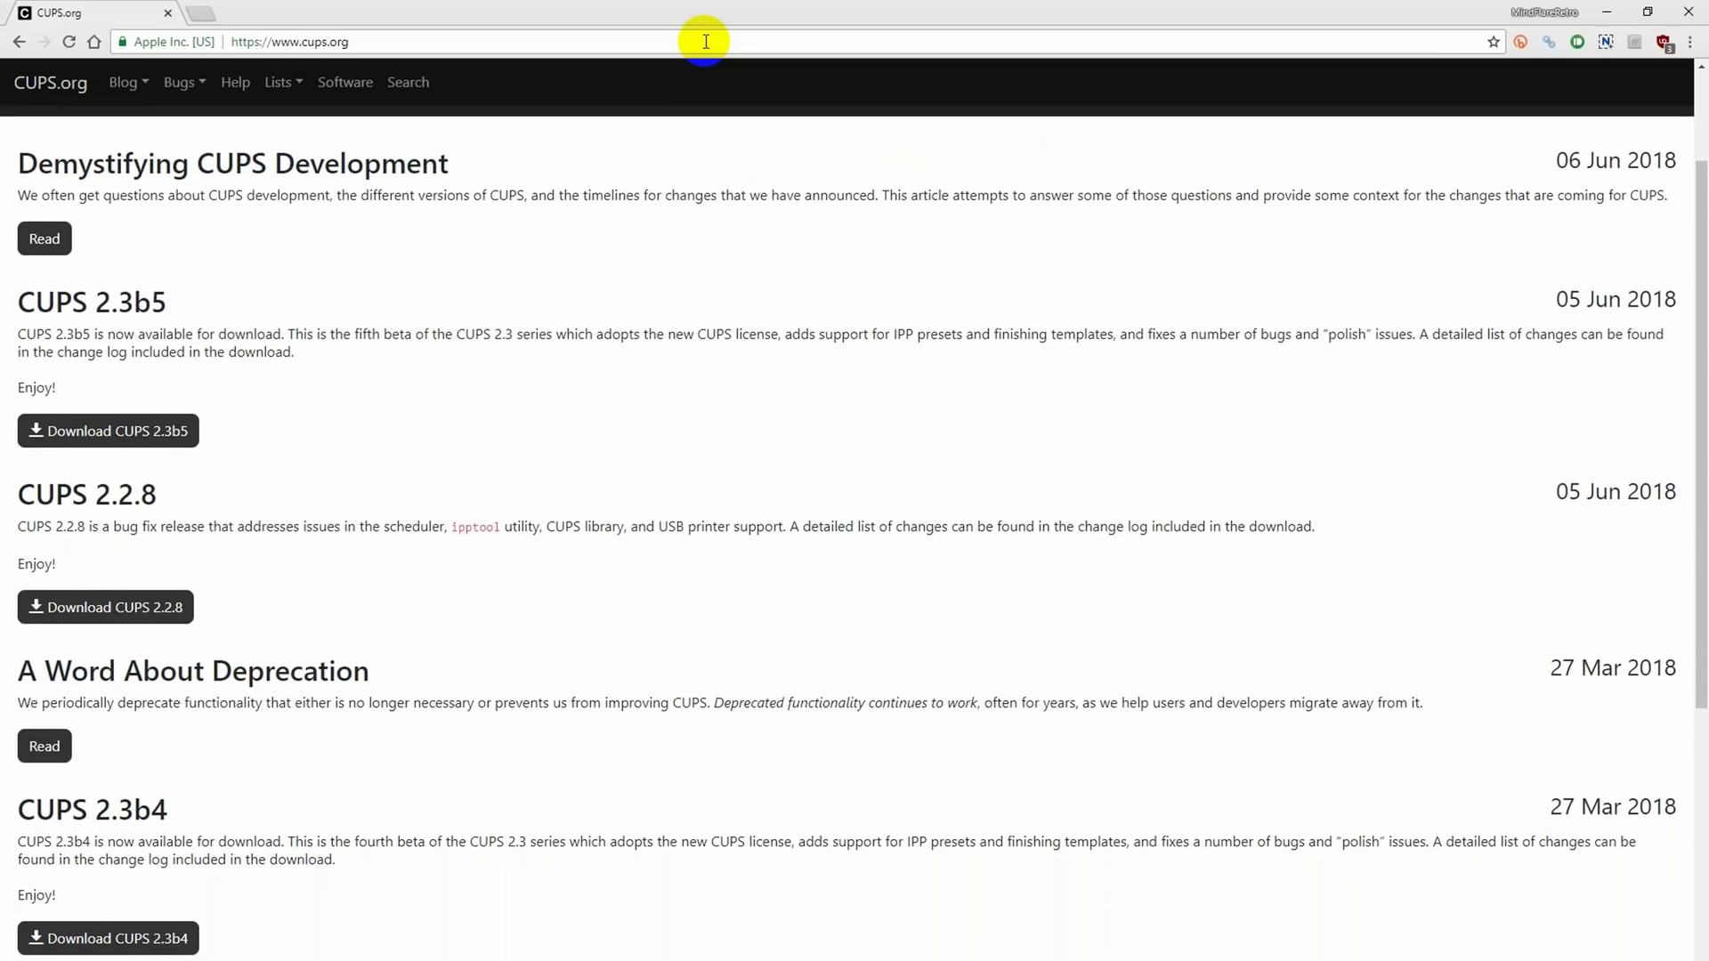
scroll(706, 41, "up", 1)
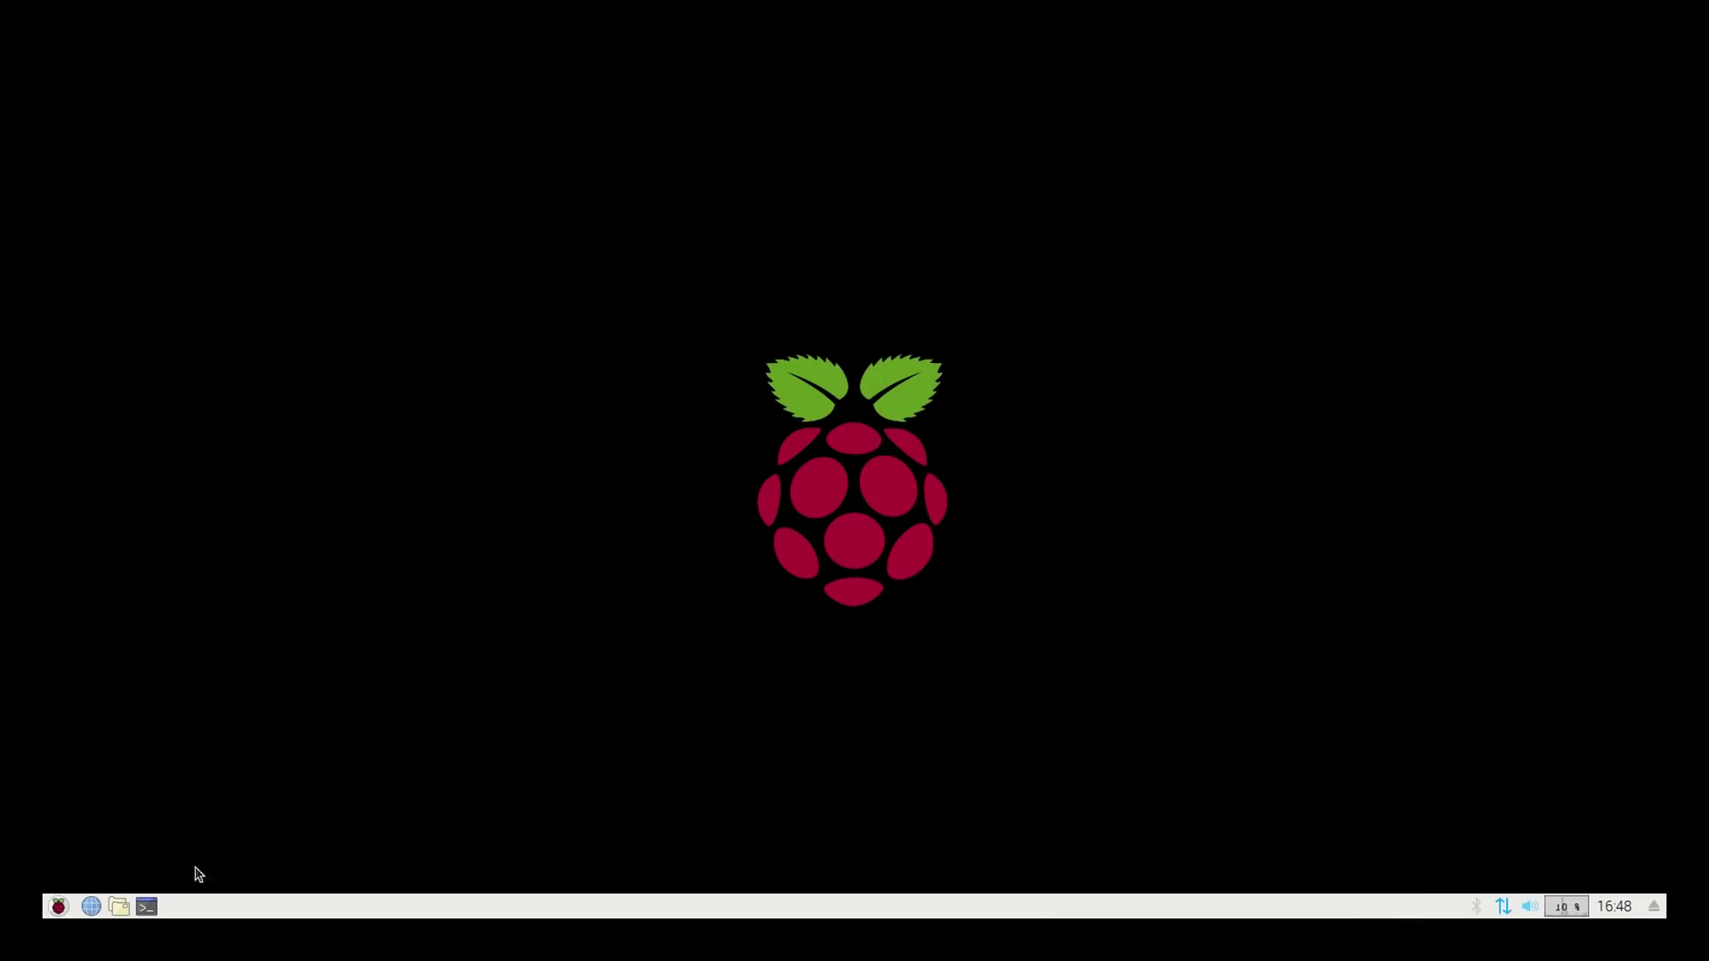
In a terminal with enlarged text, run sudo apt-get install cups and confirm with y
left_click(147, 906)
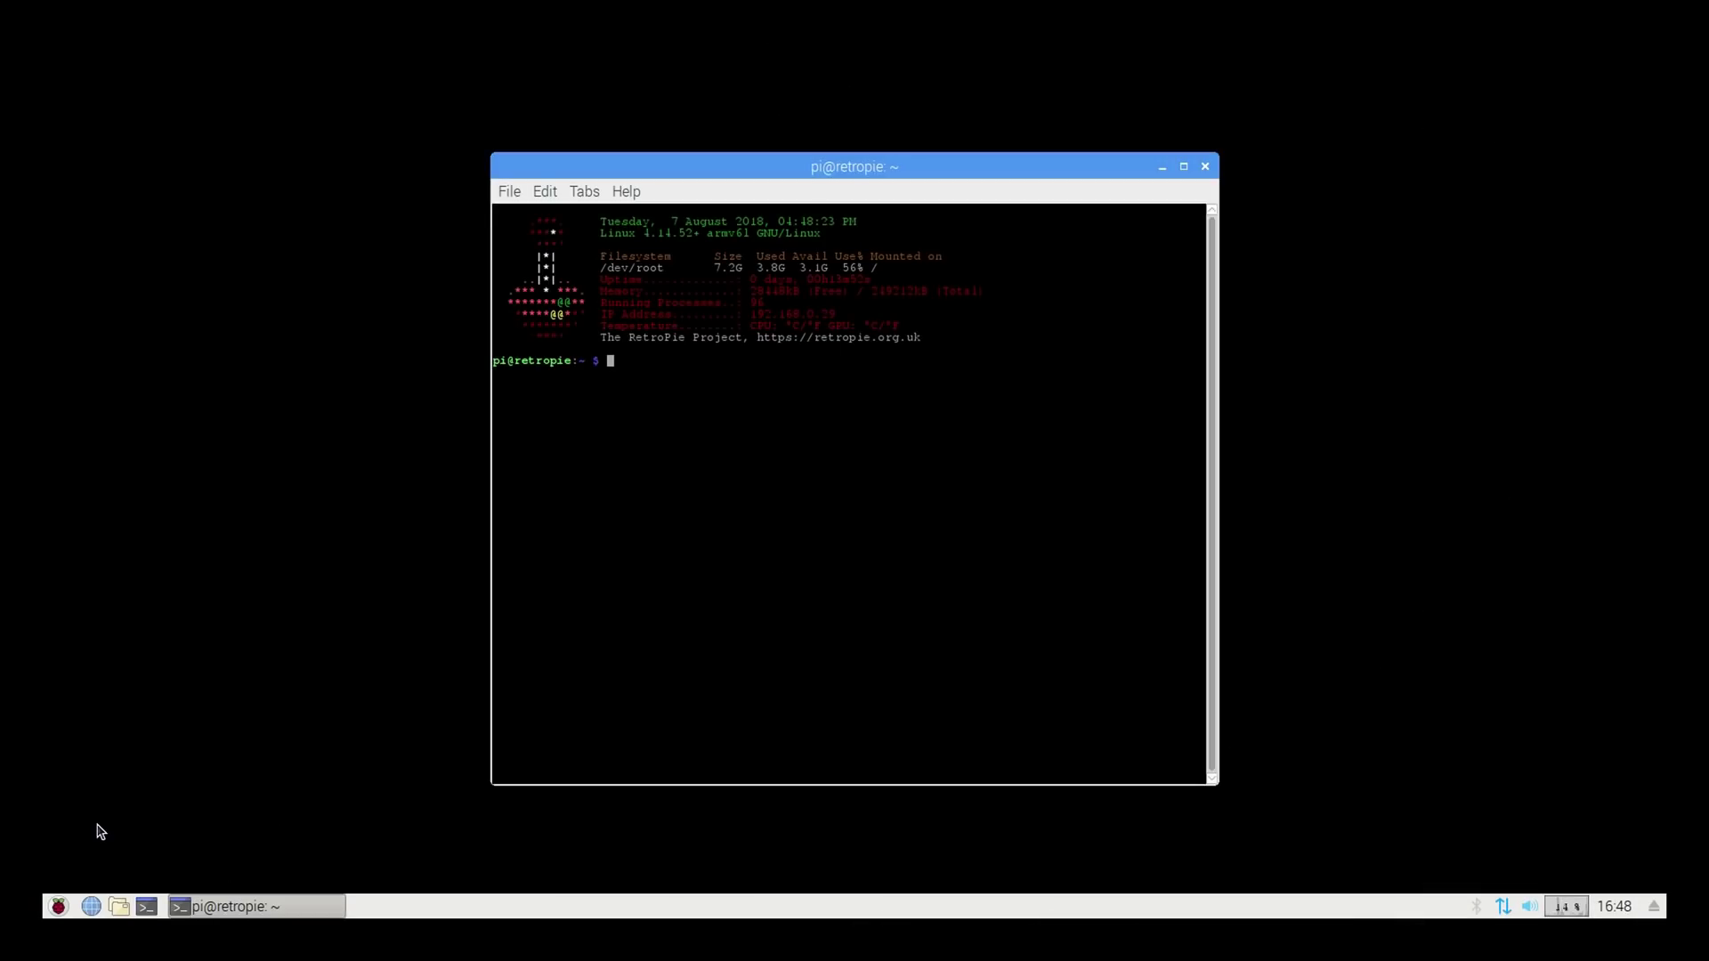
key("ctrl+shift+plus")
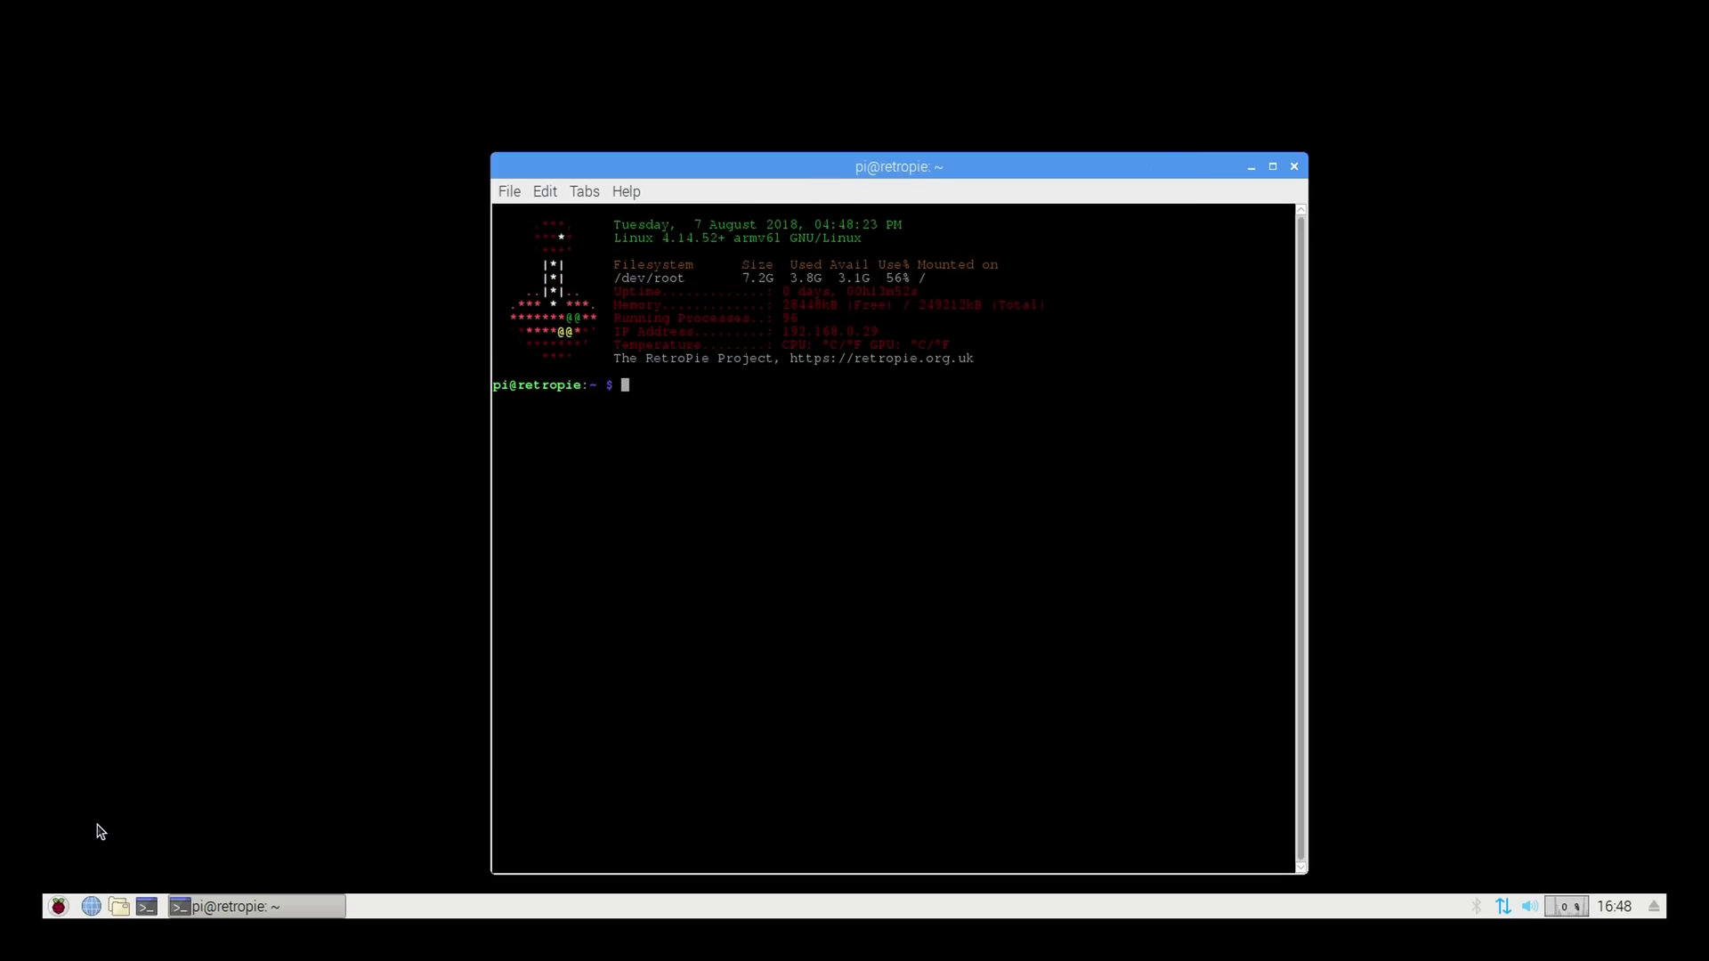
type("sudo apt-get install cups")
key("Return")
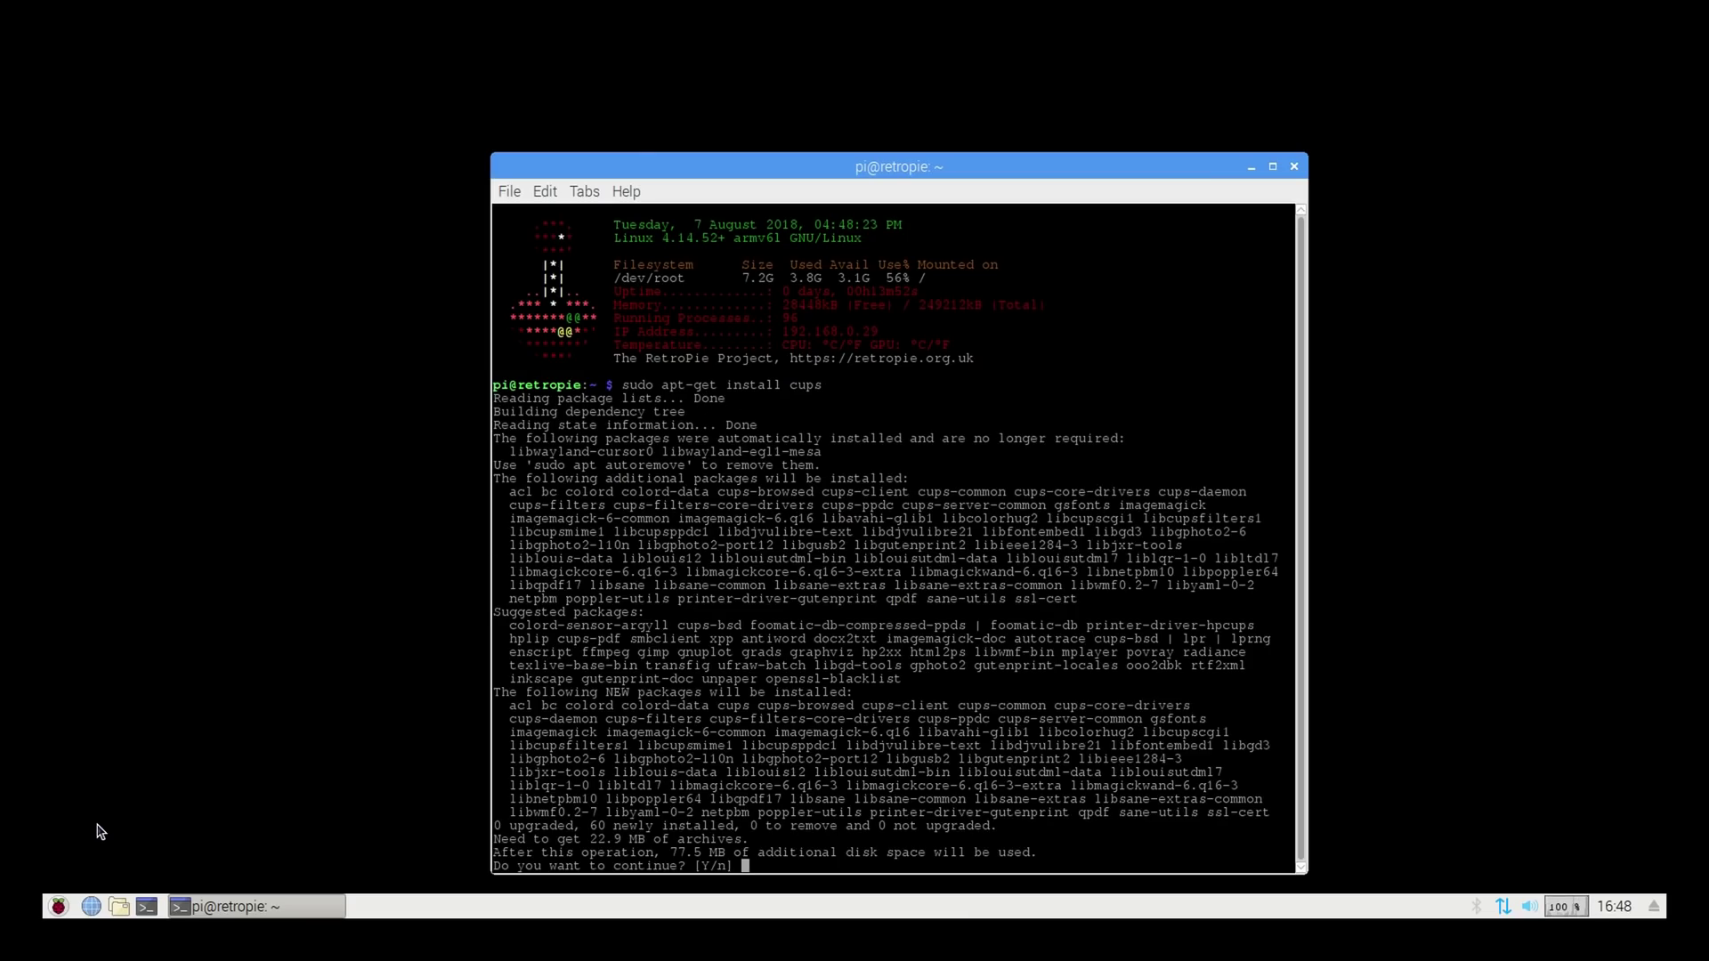
type("y")
key("Return")
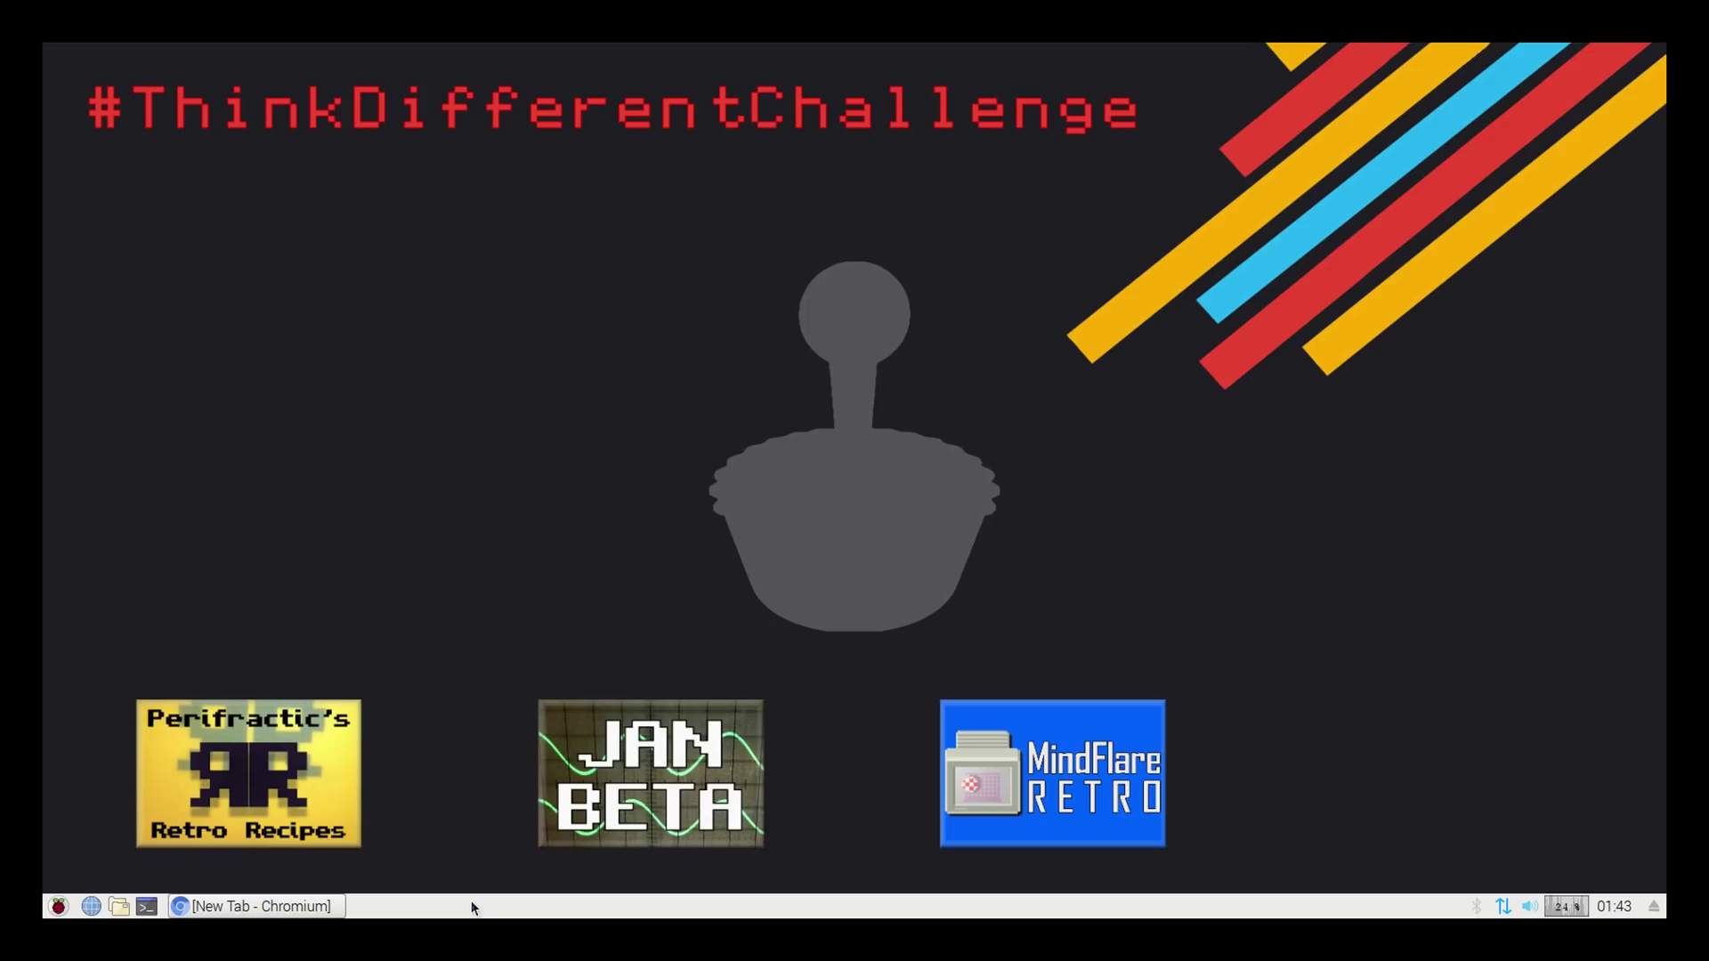
From Chromium's CUPS Admin bookmark, go to Administration and choose Add Printer to list connections
left_click(317, 908)
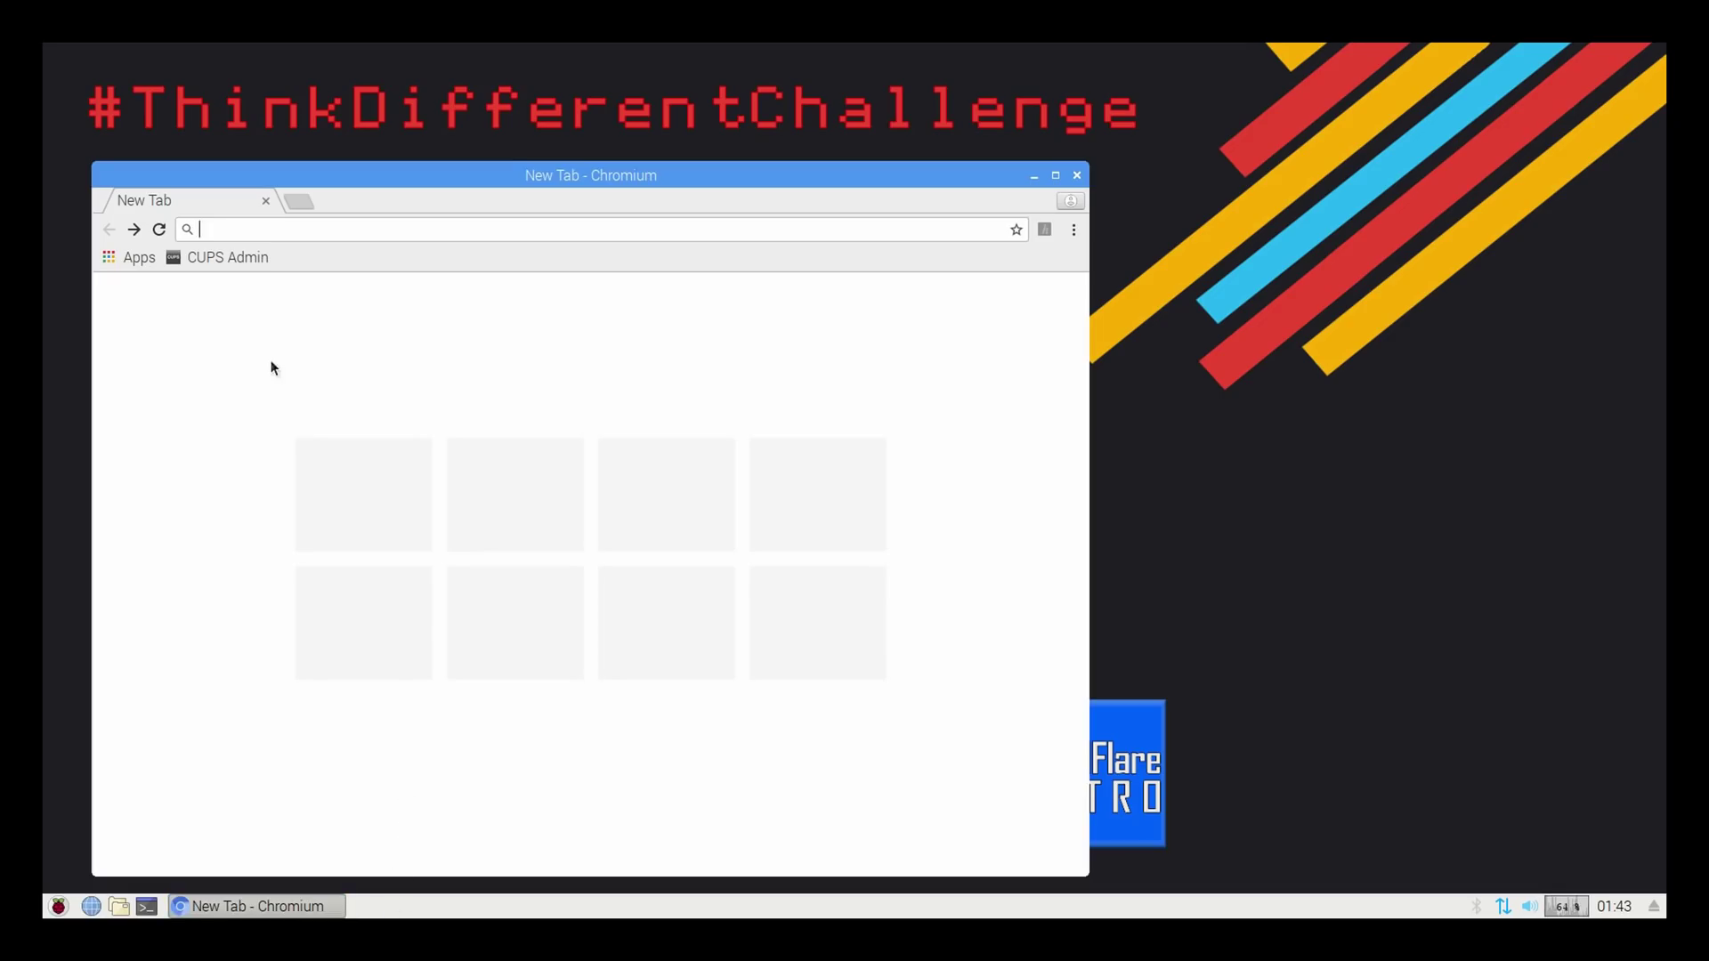
left_click(259, 264)
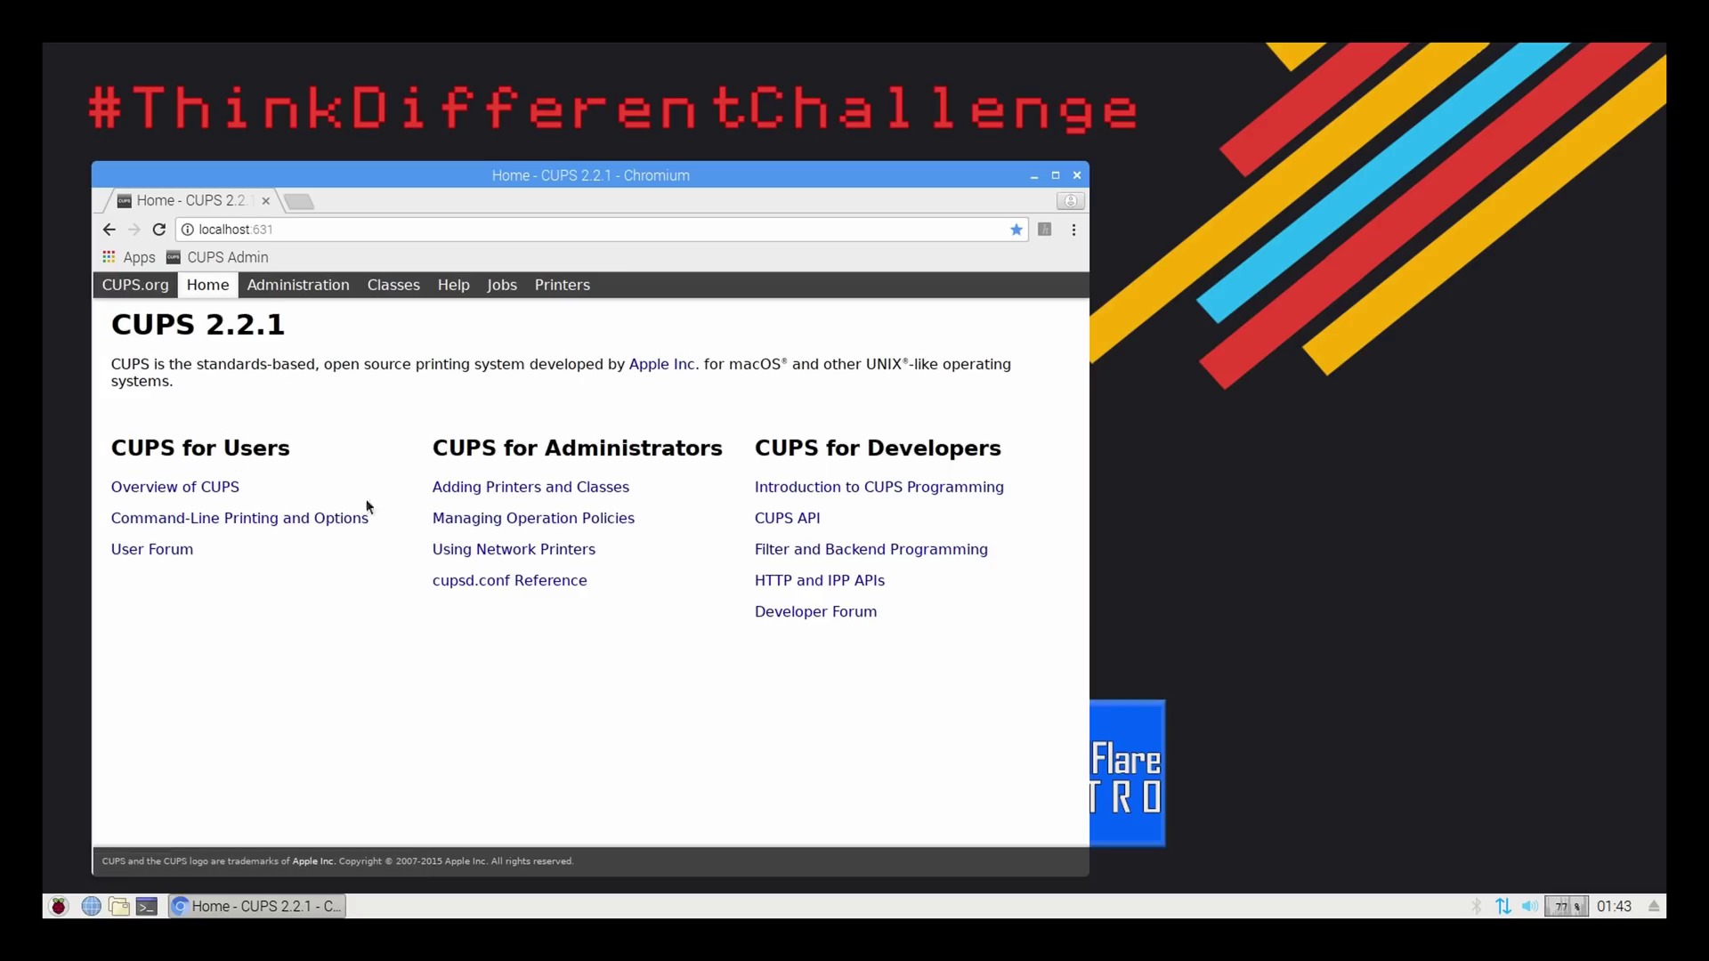
left_click(525, 495)
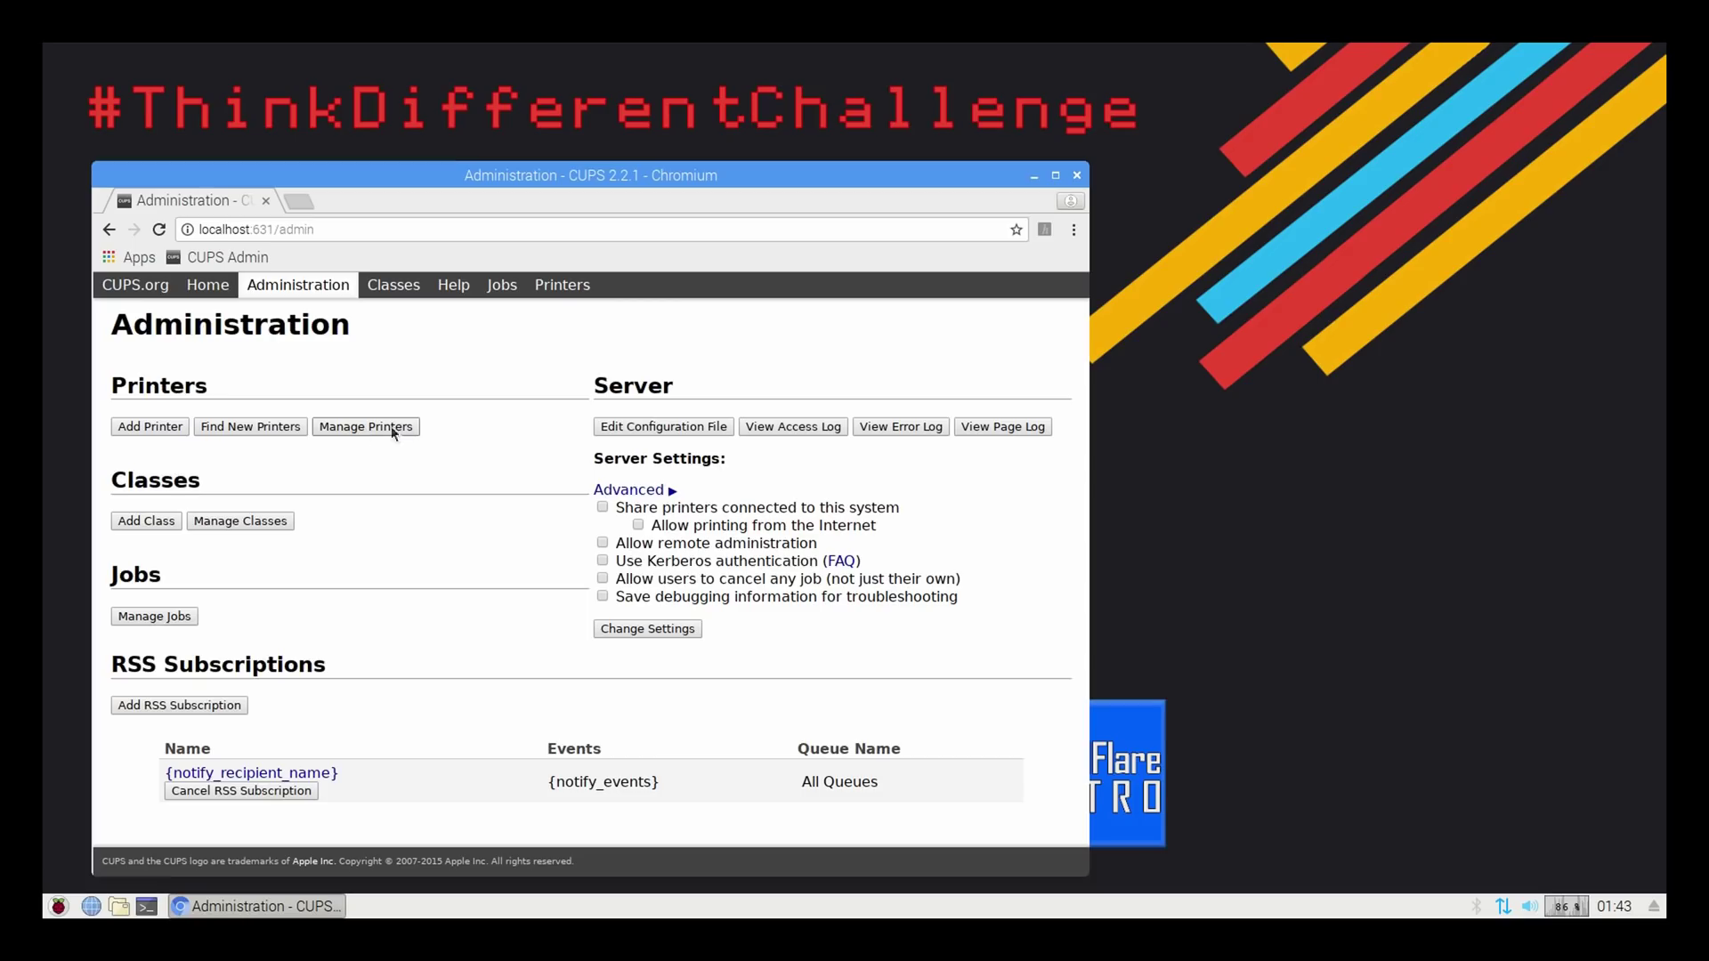
left_click(179, 430)
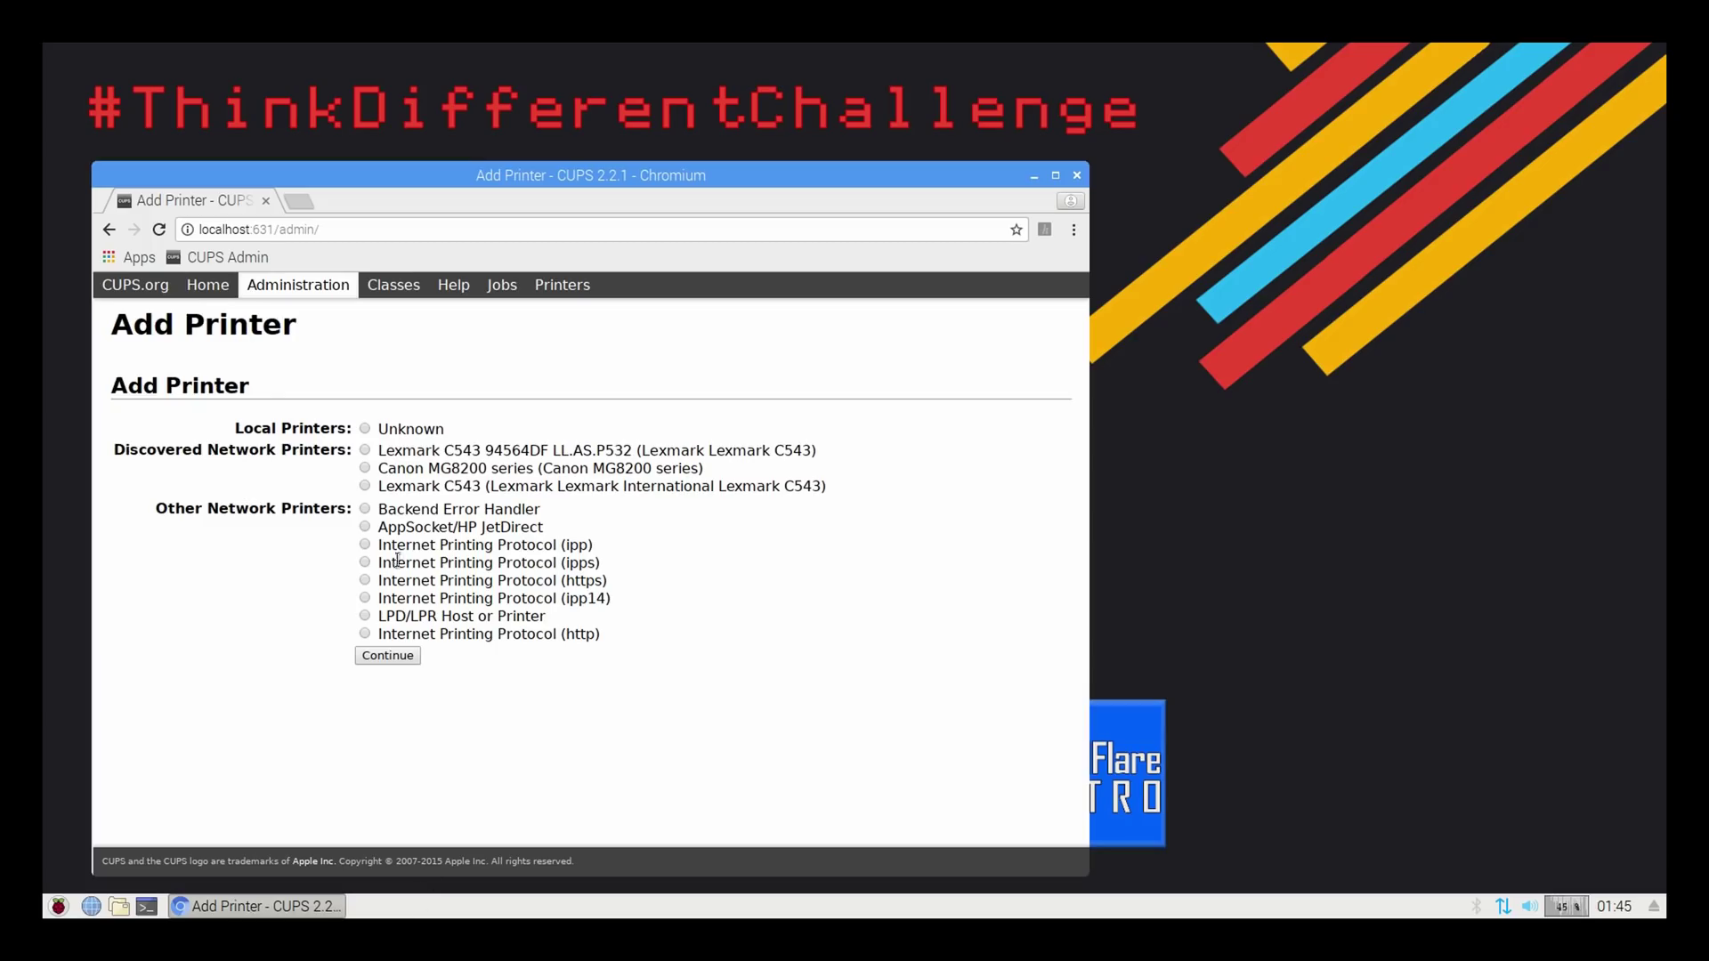
Select the Unknown local printer as the new printer's connection and continue
double_click(398, 427)
left_click(365, 429)
left_click(414, 660)
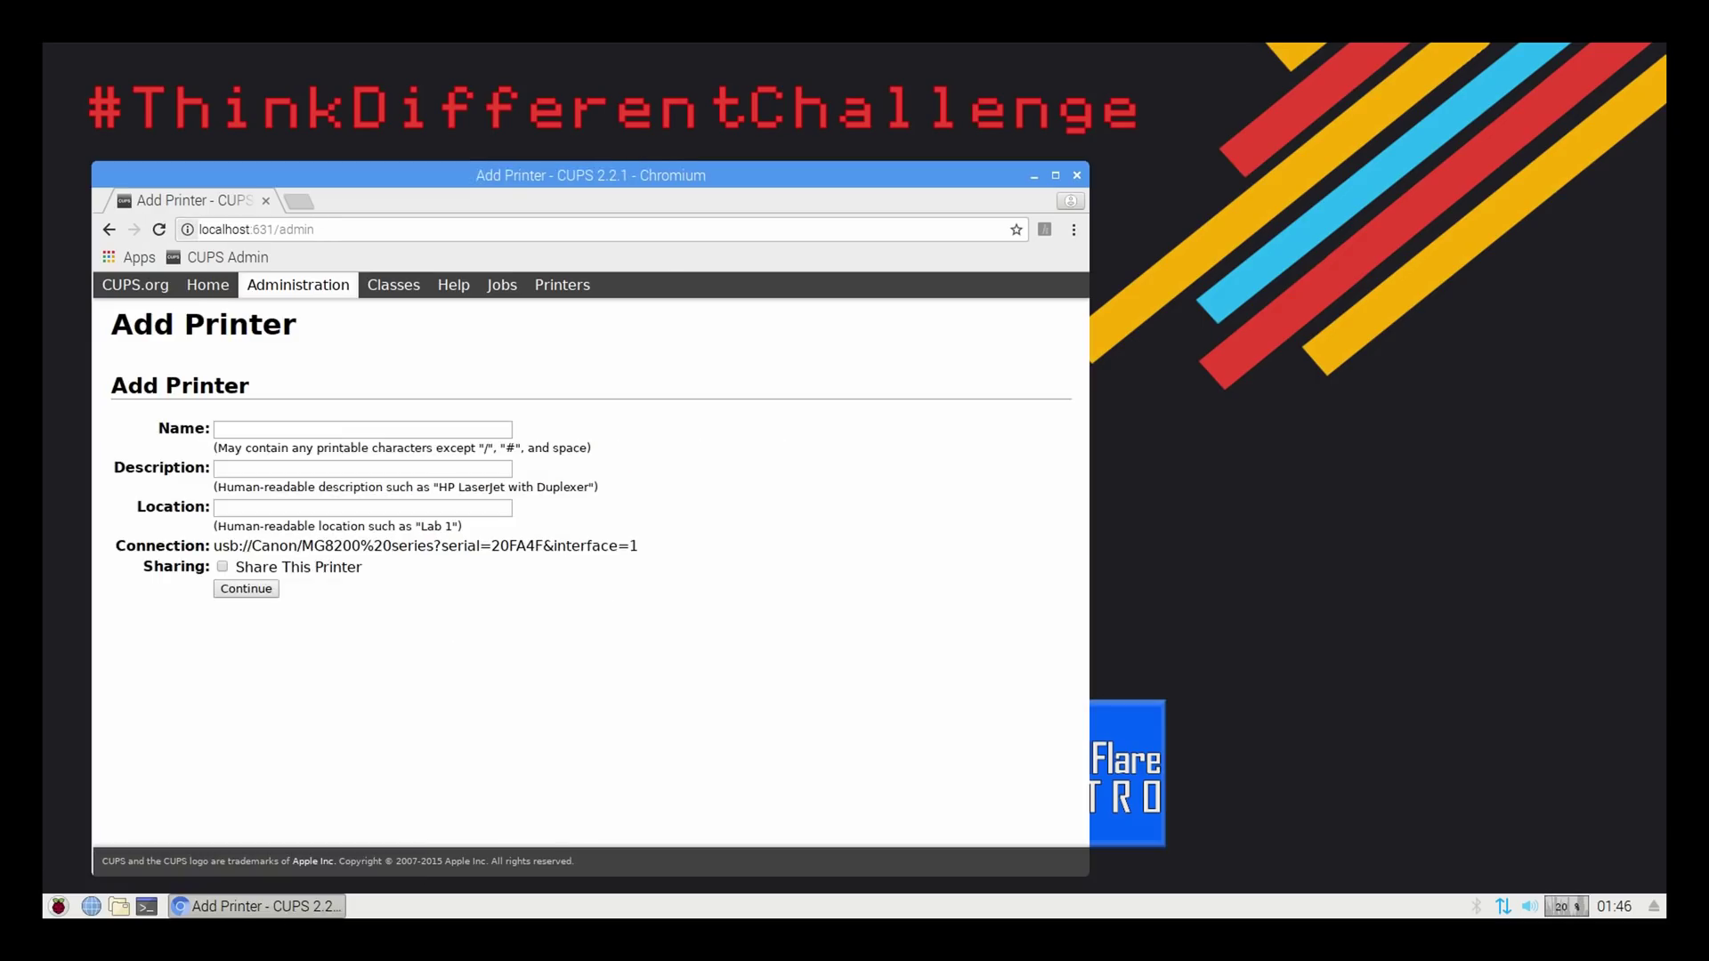
Name the printer 'My-Parallel-Printer' and submit its details
left_click(470, 434)
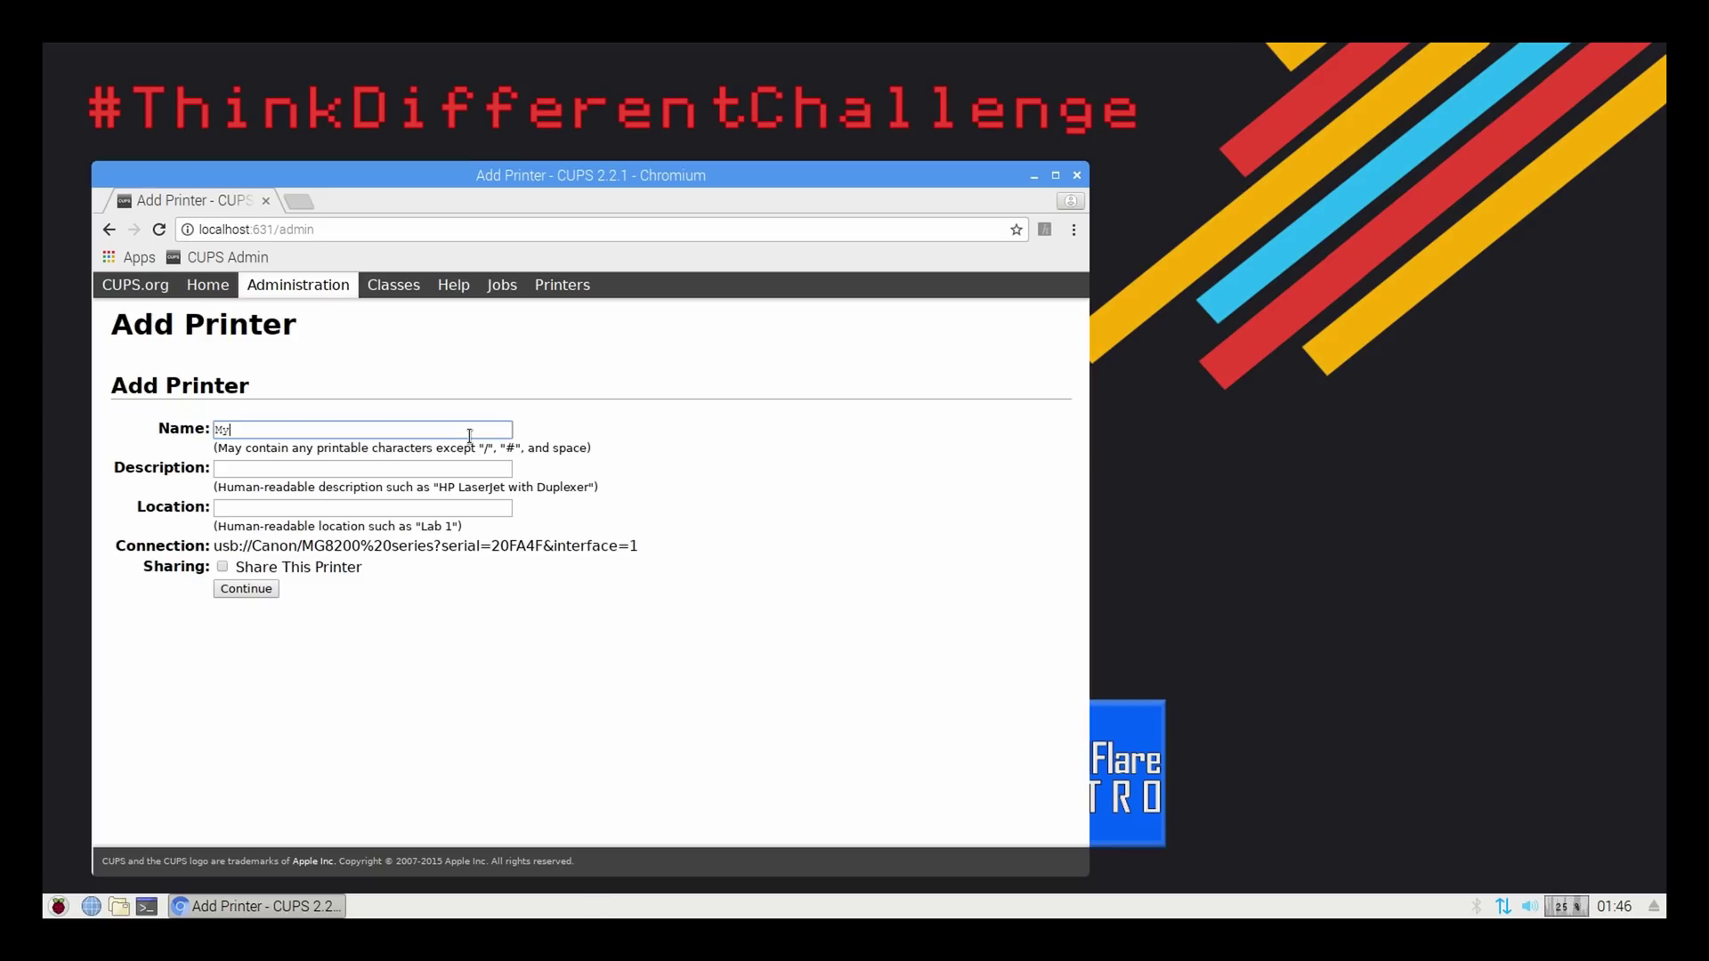
type("My-Parallel-Printer")
left_click(271, 591)
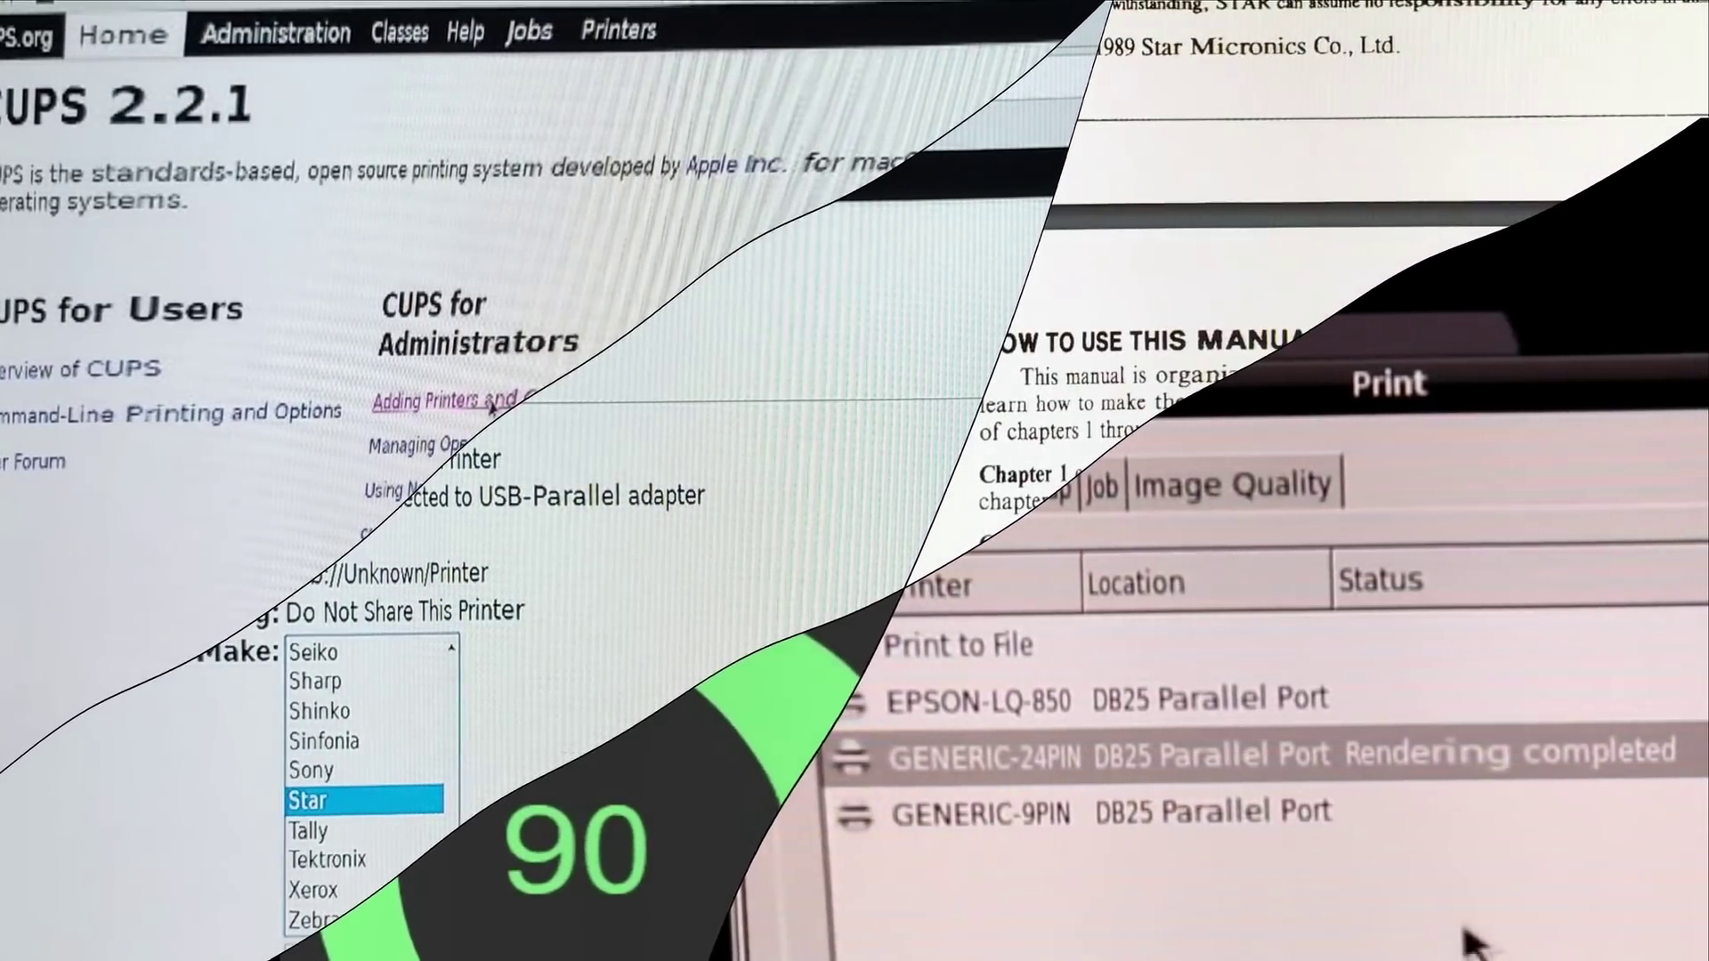
Print the test page from Leafpad's File menu, selecting GENERIC-24PIN as the printer
left_click(1391, 698)
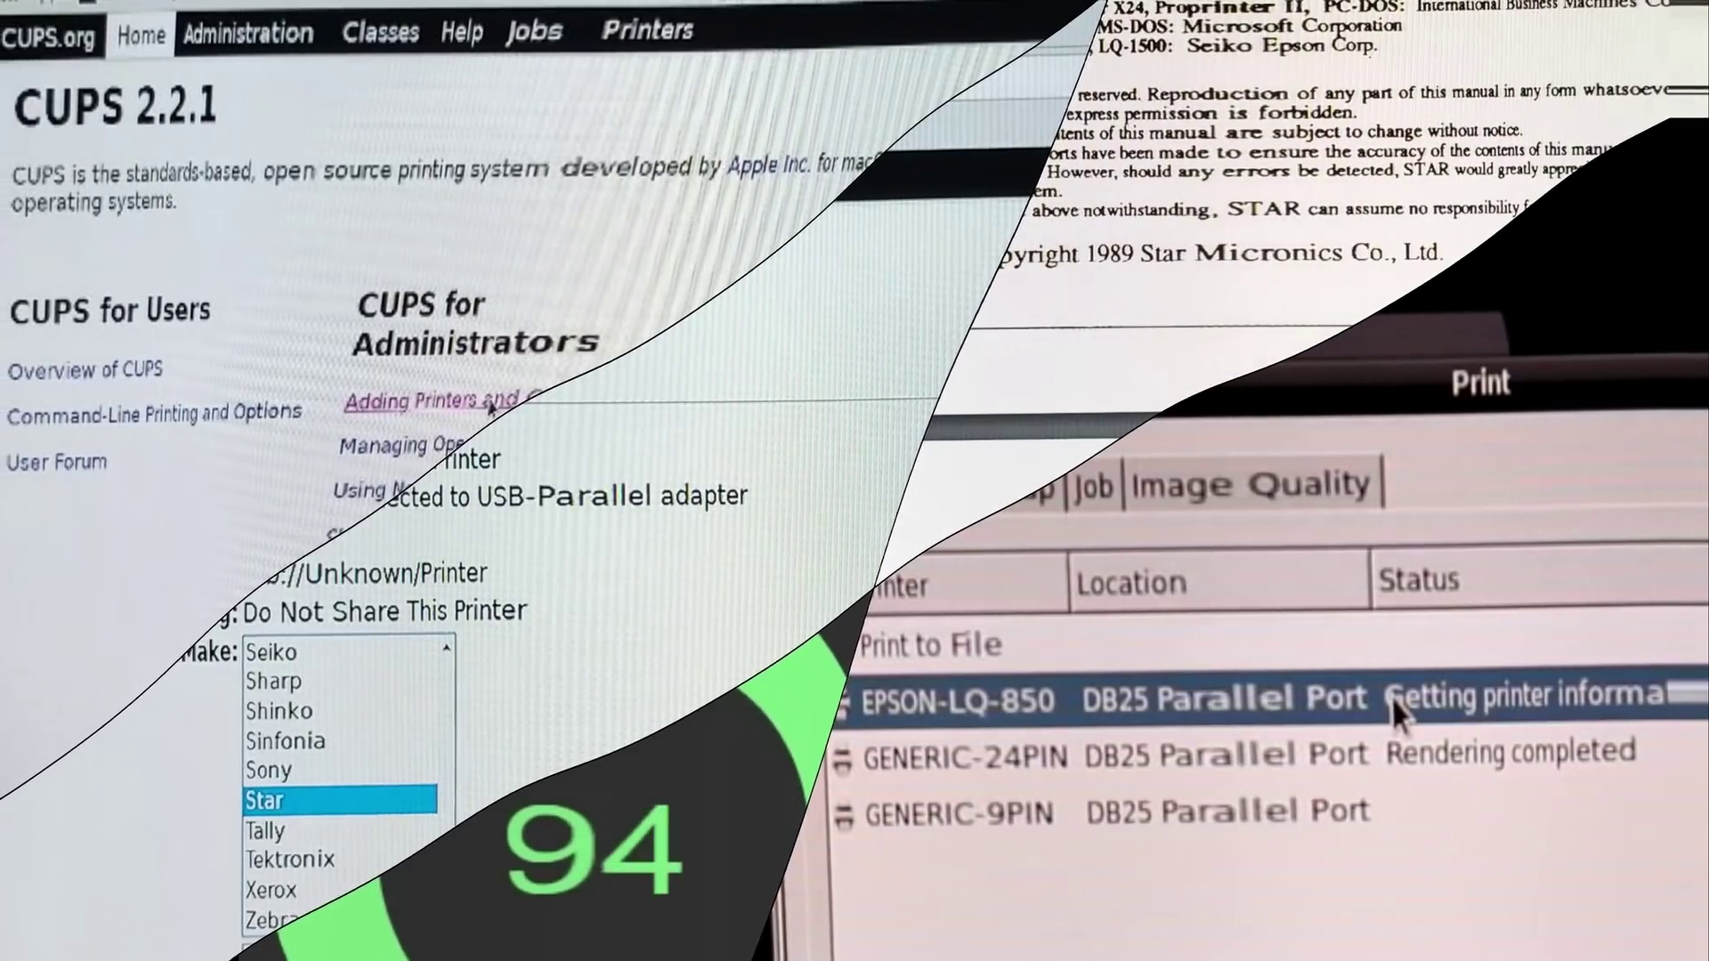
left_click(1336, 812)
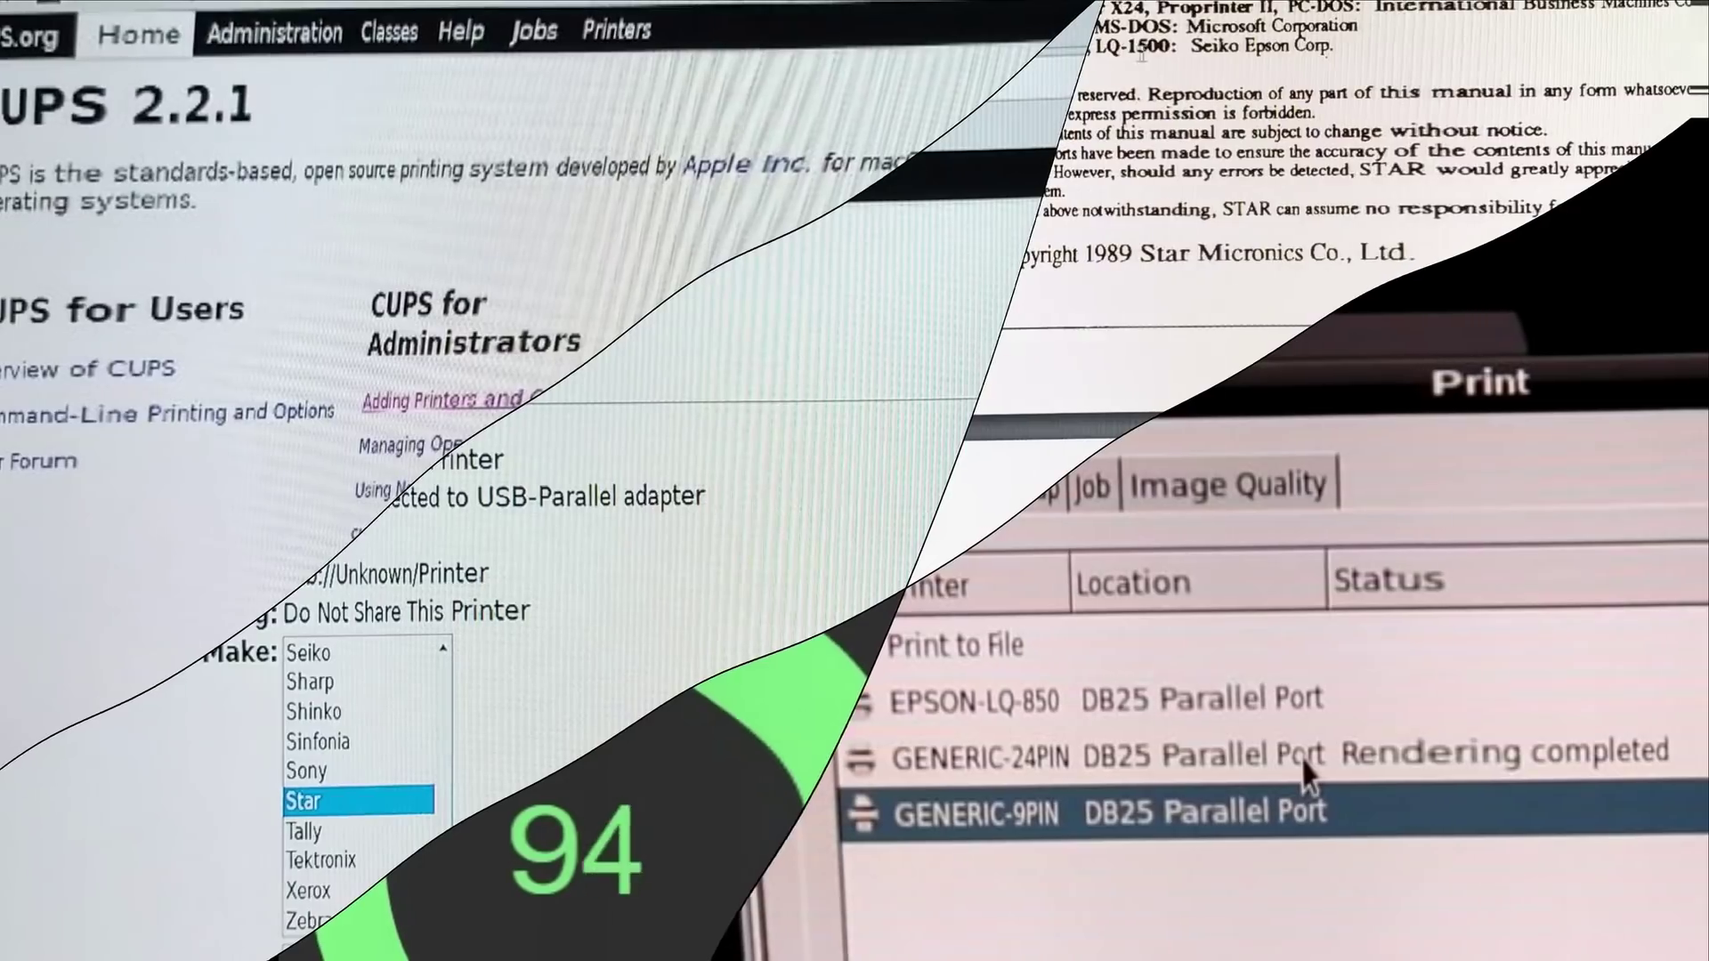
left_click(1300, 758)
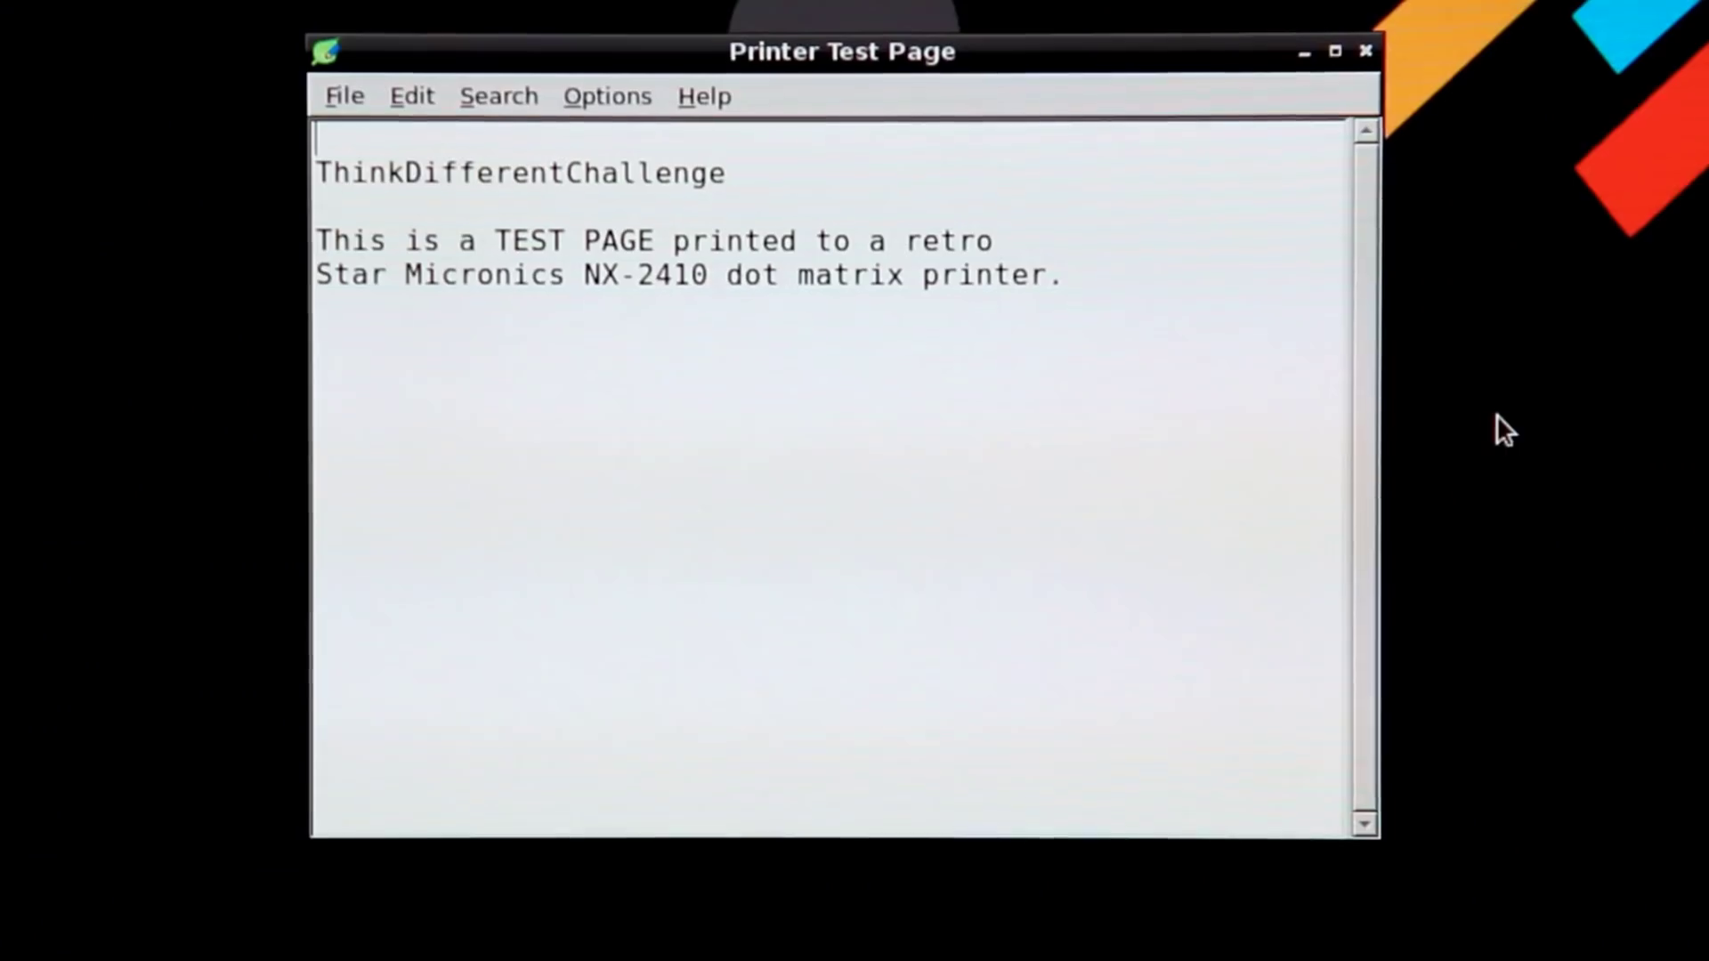
left_click(347, 100)
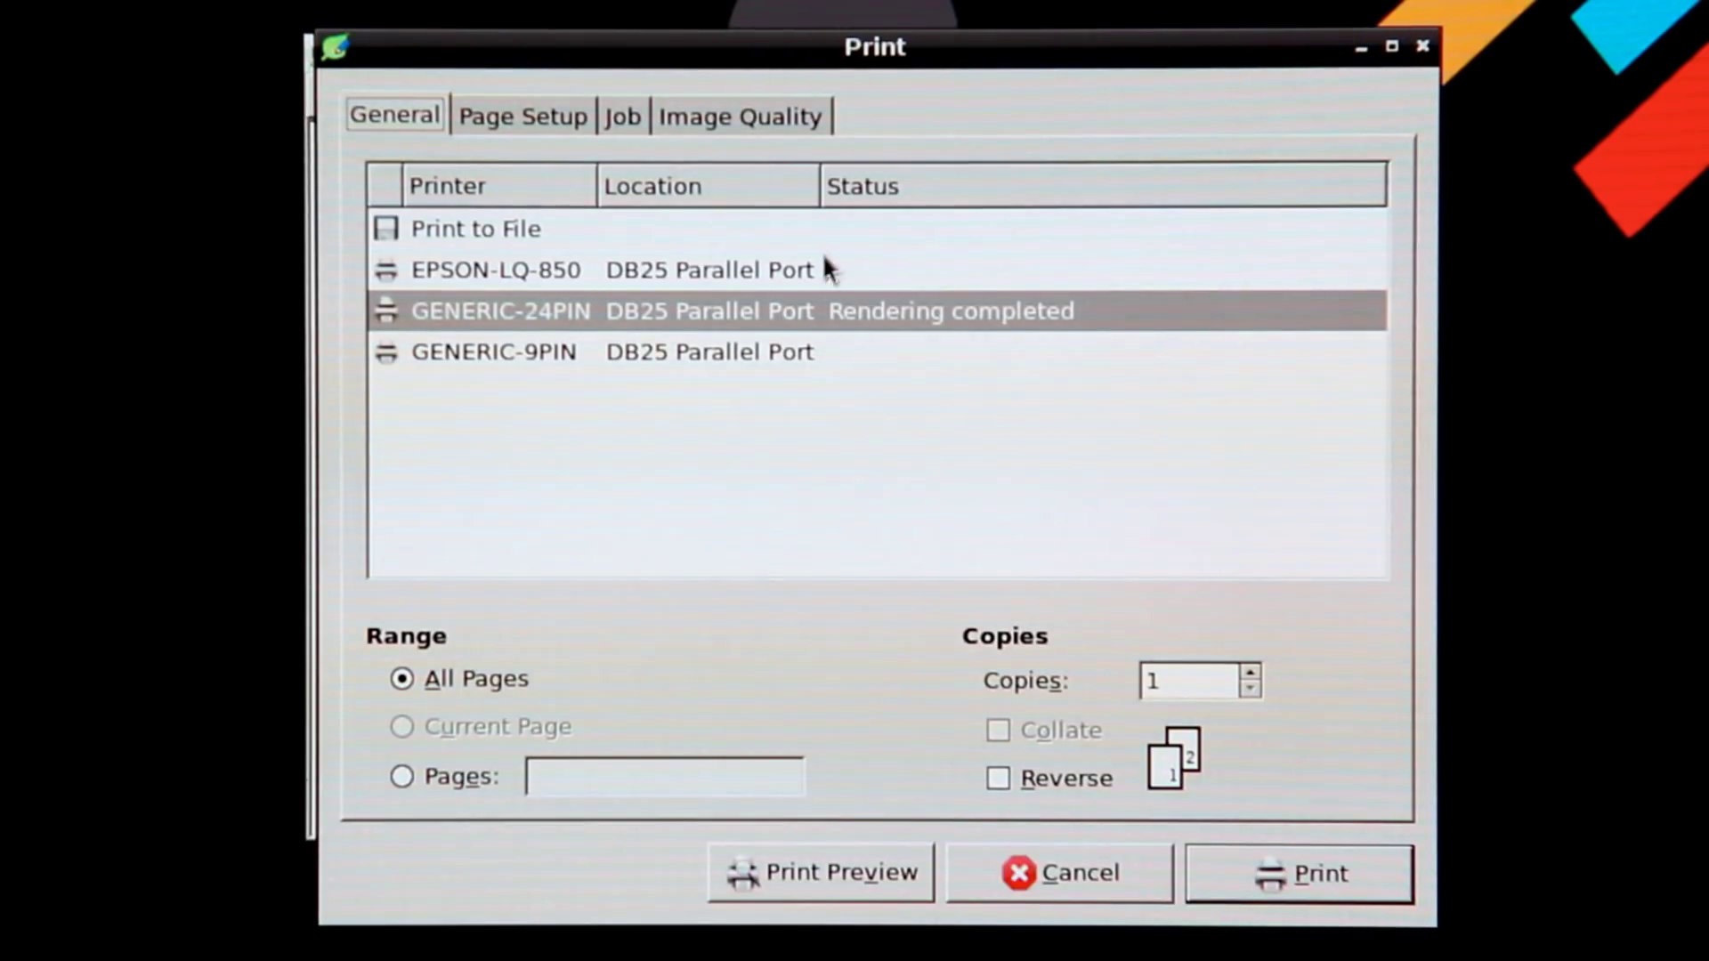
left_click(824, 267)
left_click(784, 353)
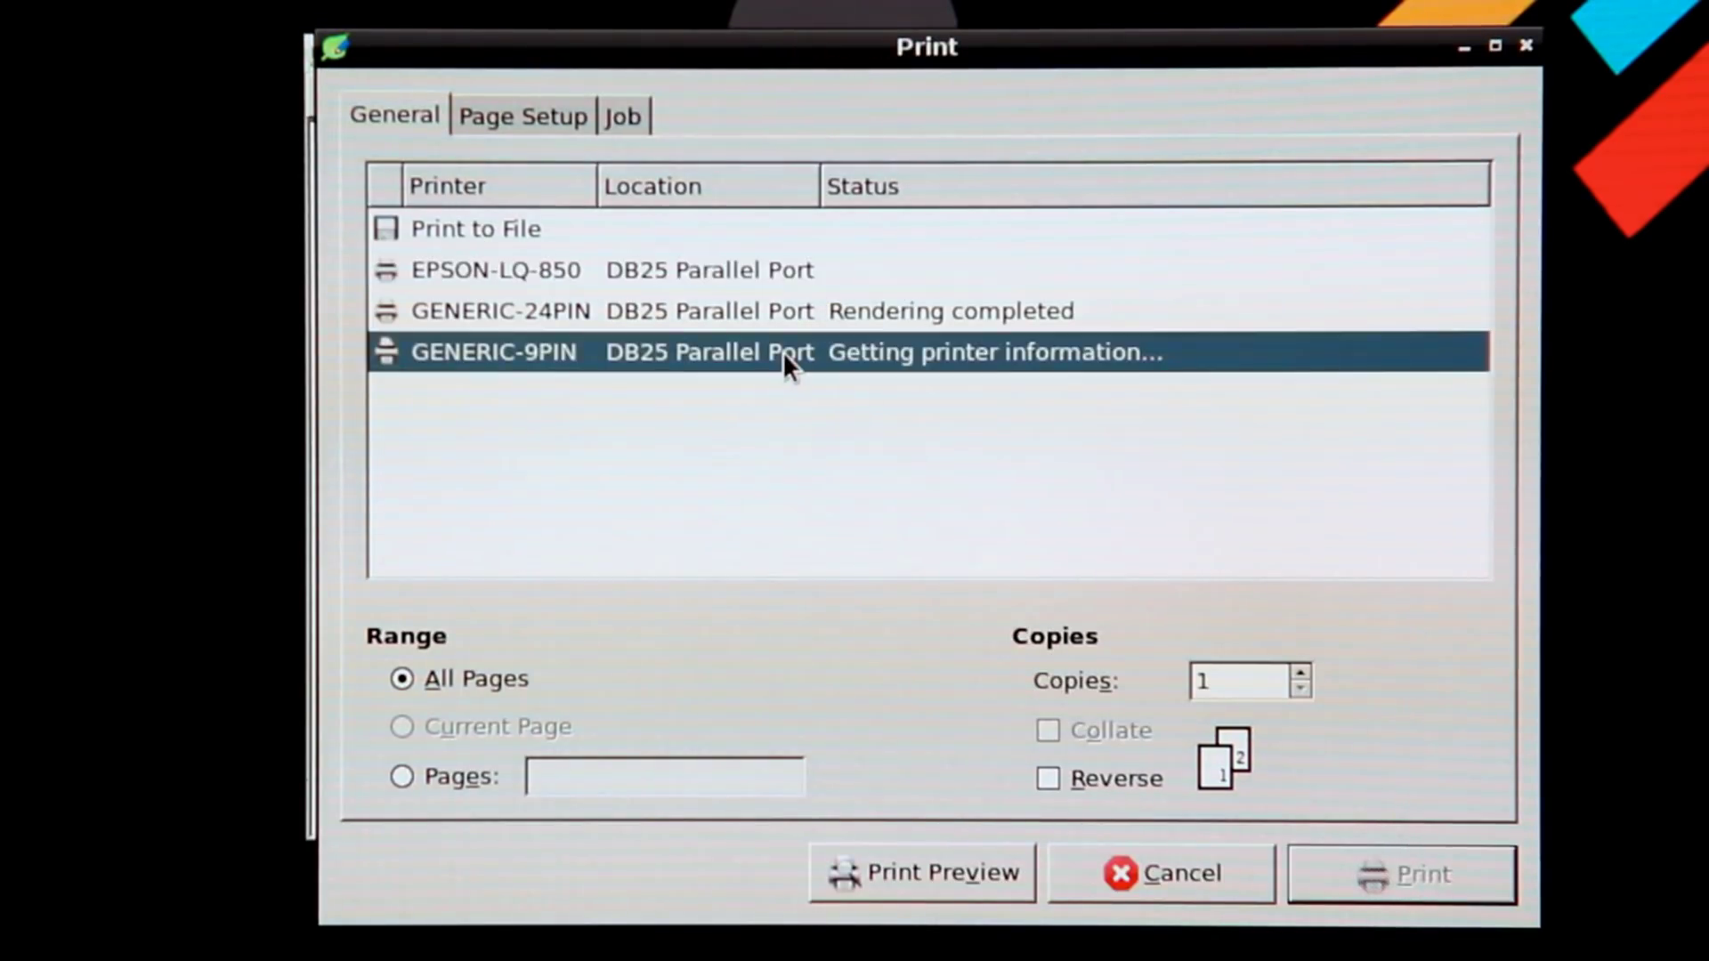
left_click(794, 314)
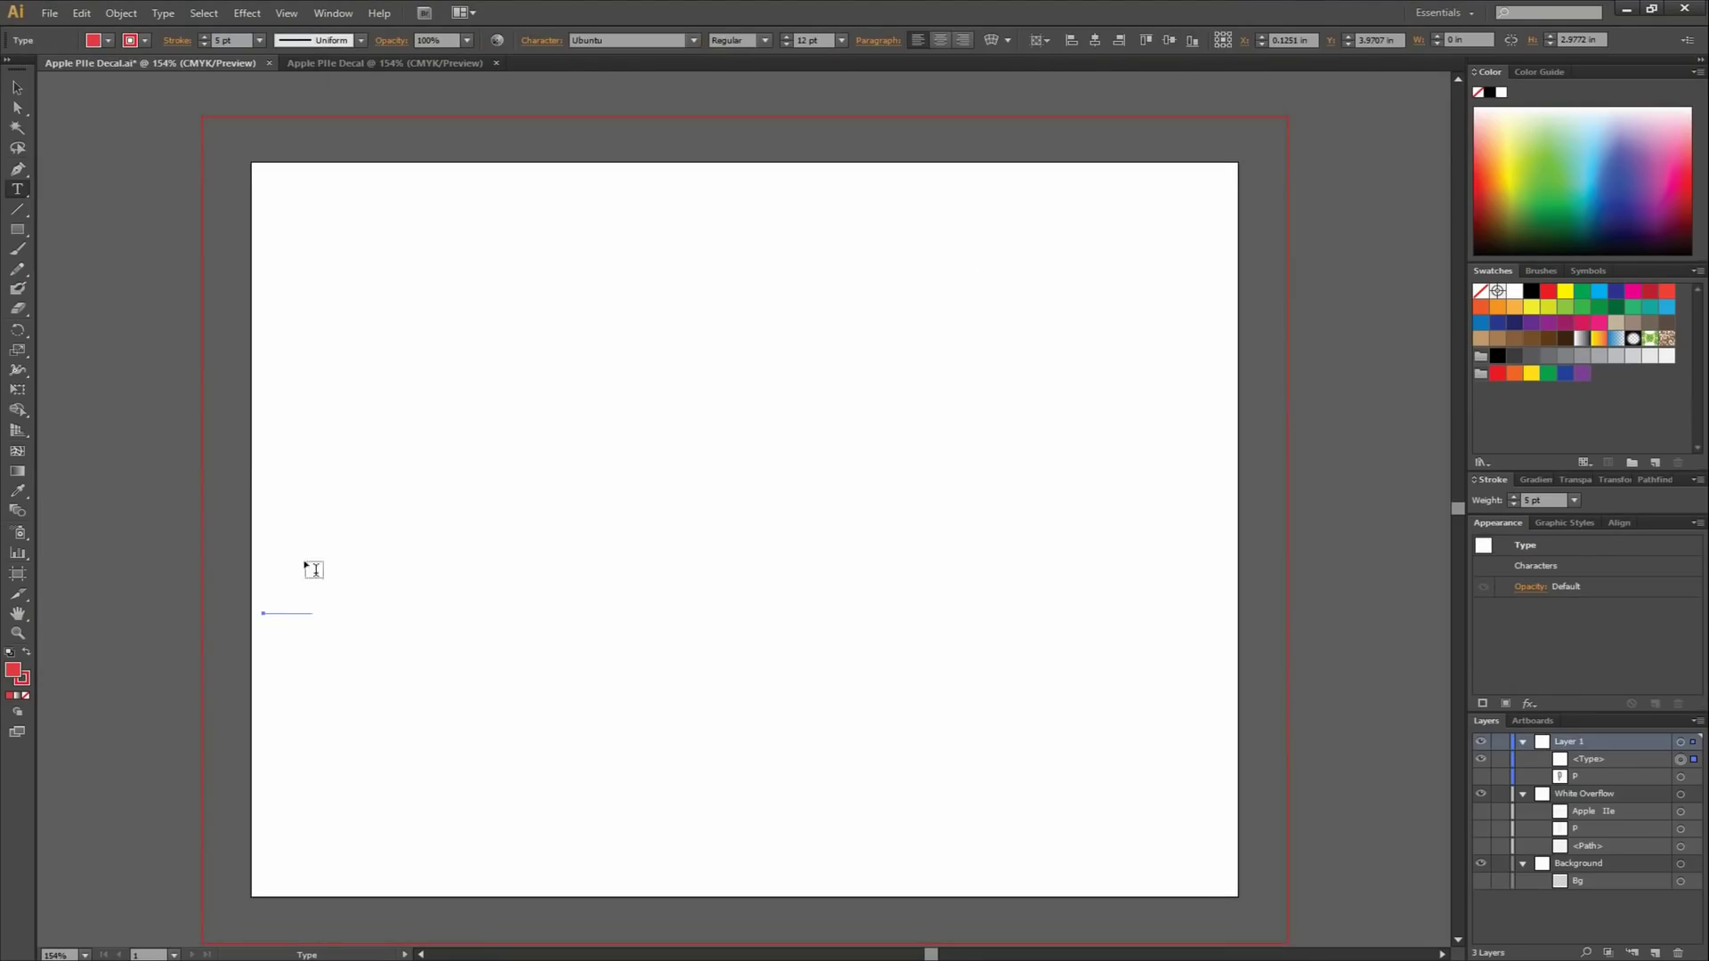
Discard the empty text and start a new text line reading 'apple' on the artboard
key("Escape")
key("a")
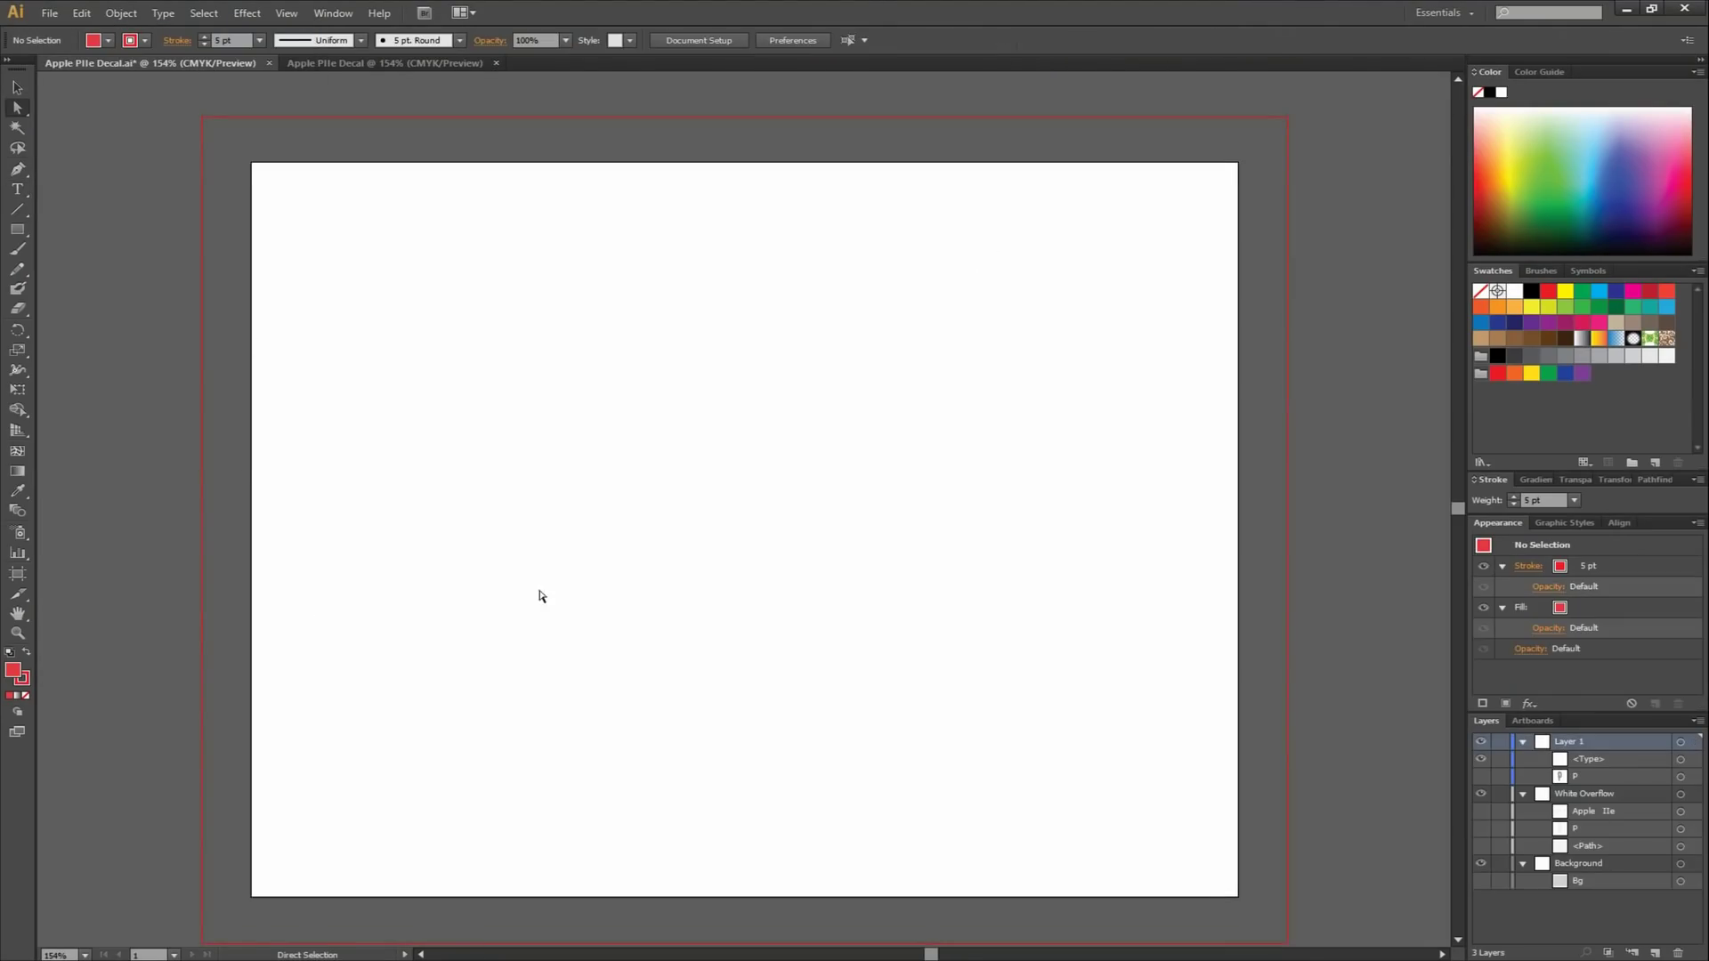
key("t")
left_click(267, 614)
type("apple")
Set the lettering's font to Teknik, then begin a custom sticker order on the shop site
left_click(676, 42)
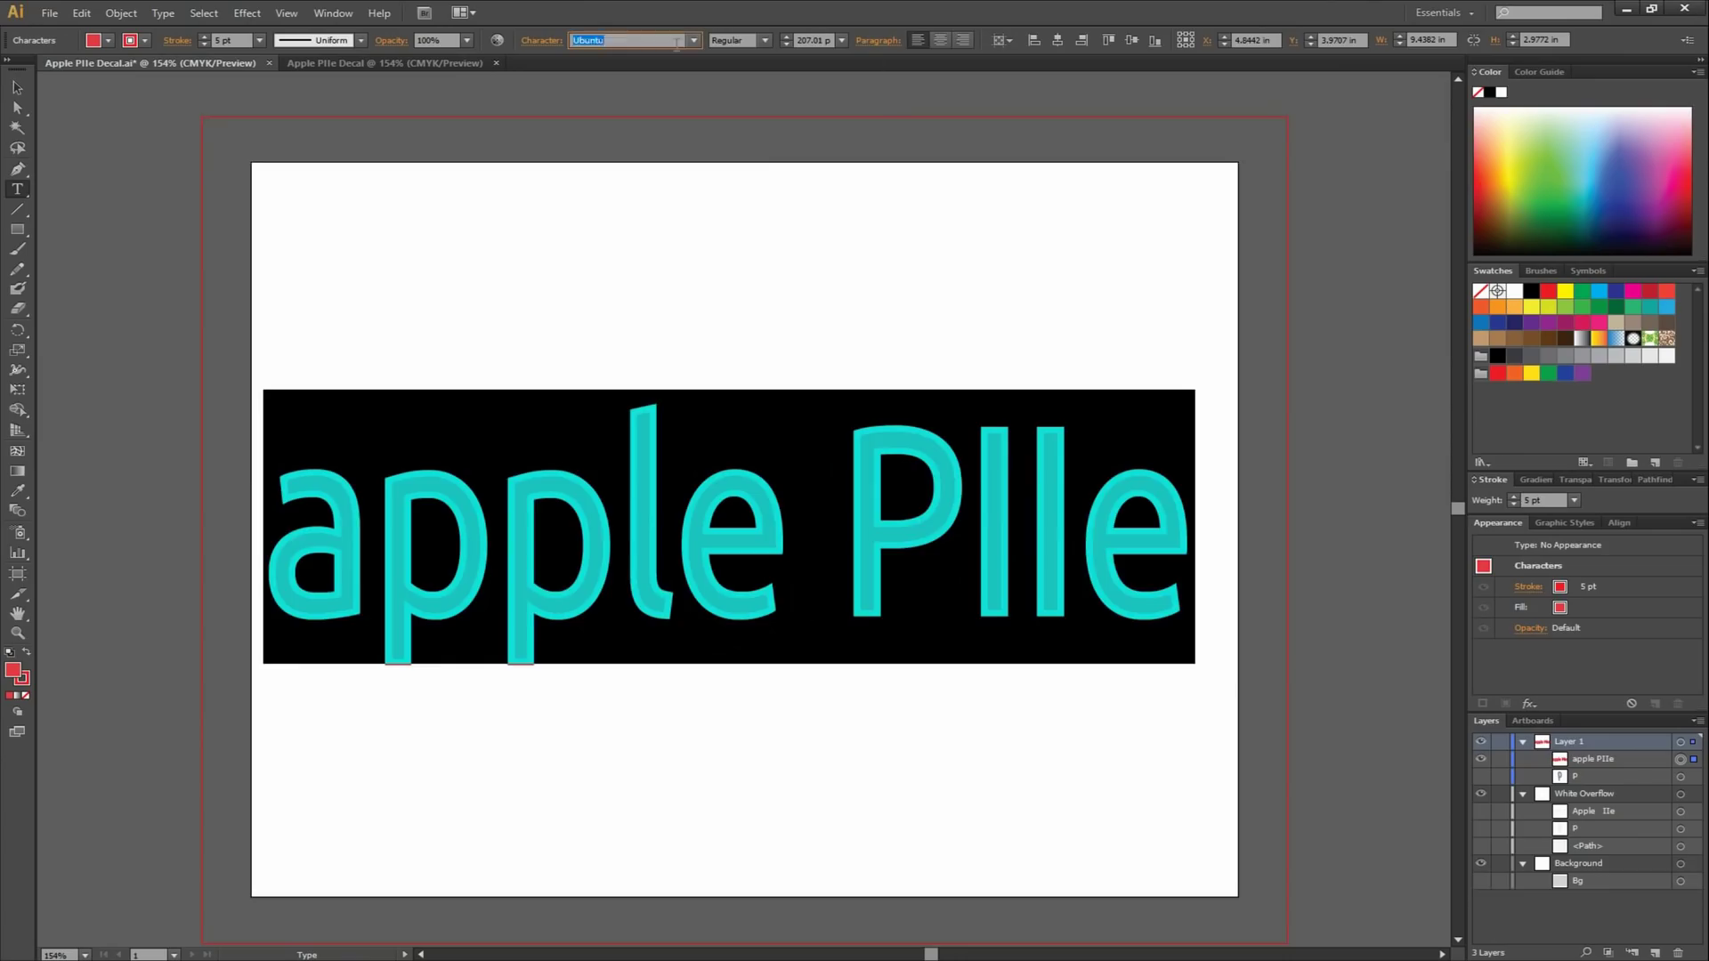
type("Teknik")
left_click(693, 40)
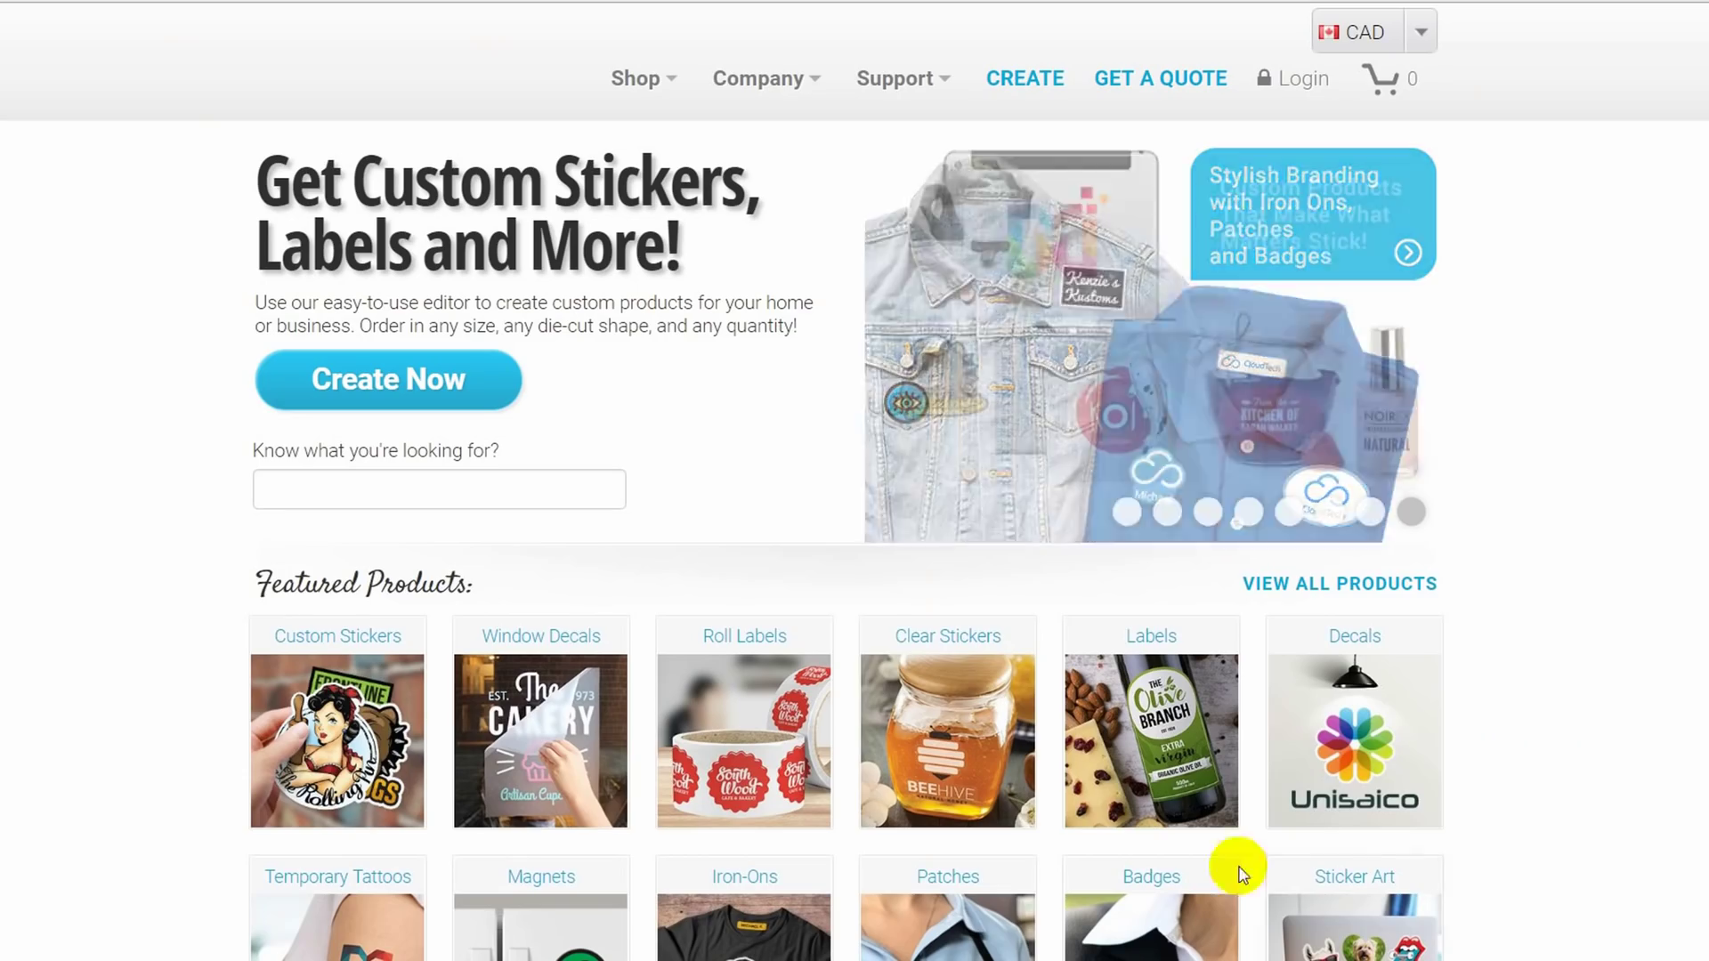
left_click(505, 394)
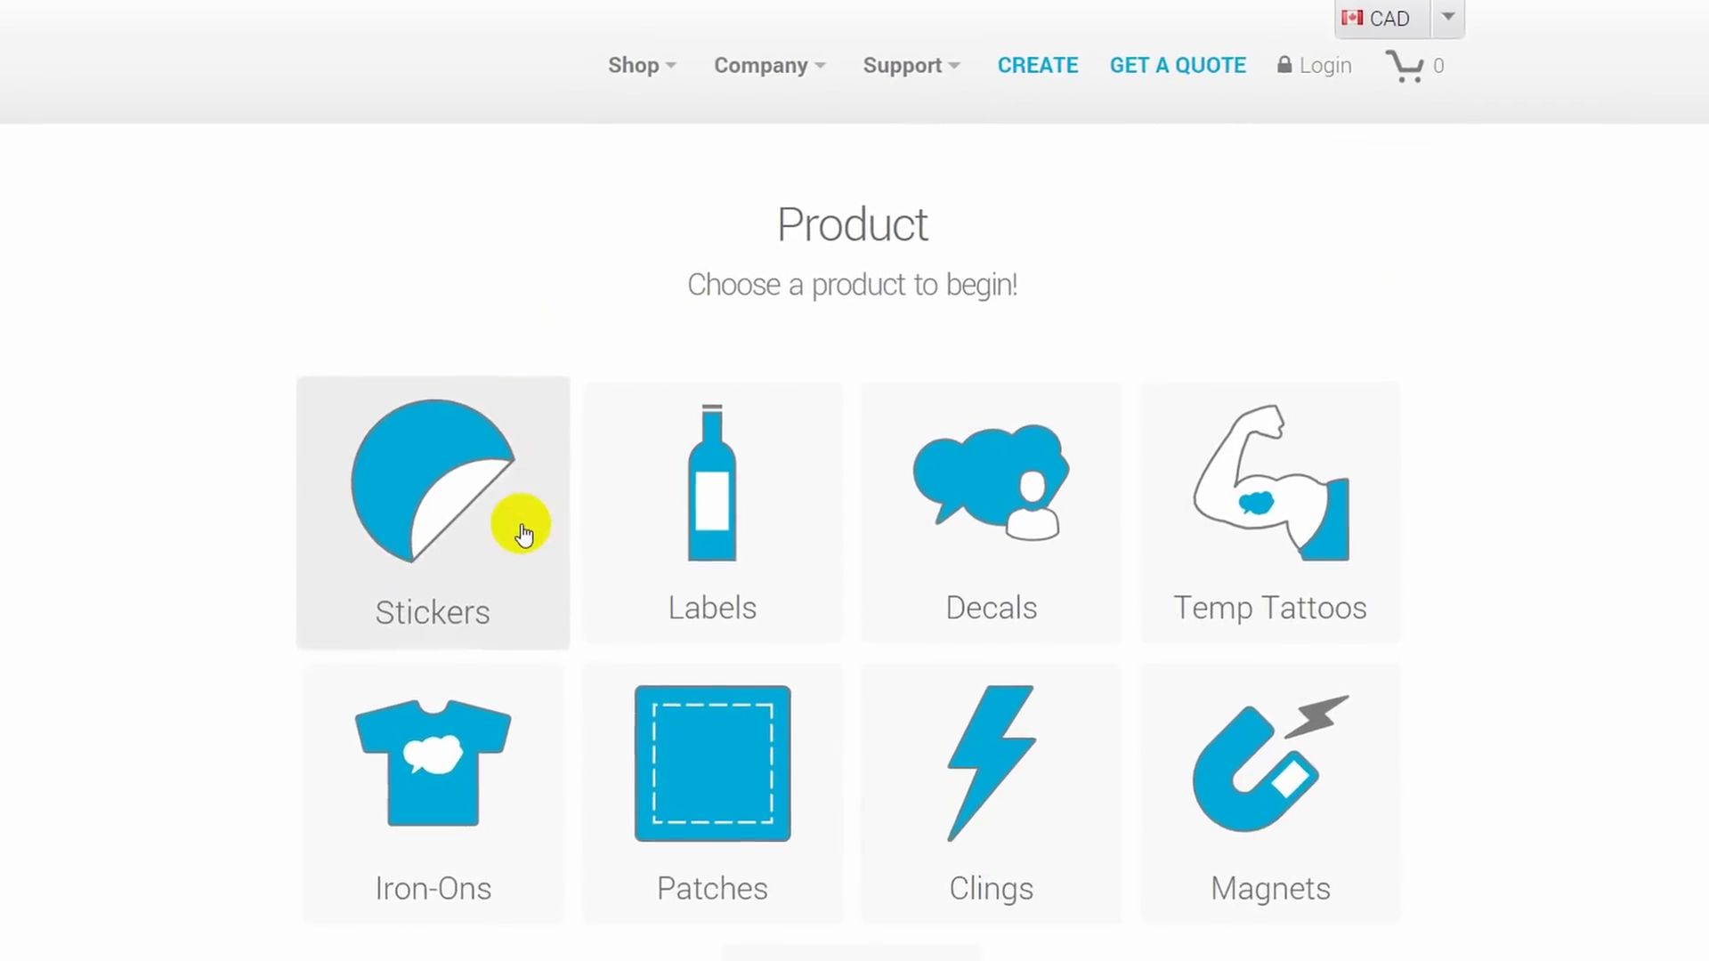
Choose single-design sticker pages in white vinyl with removable adhesive and glossy finish
left_click(521, 536)
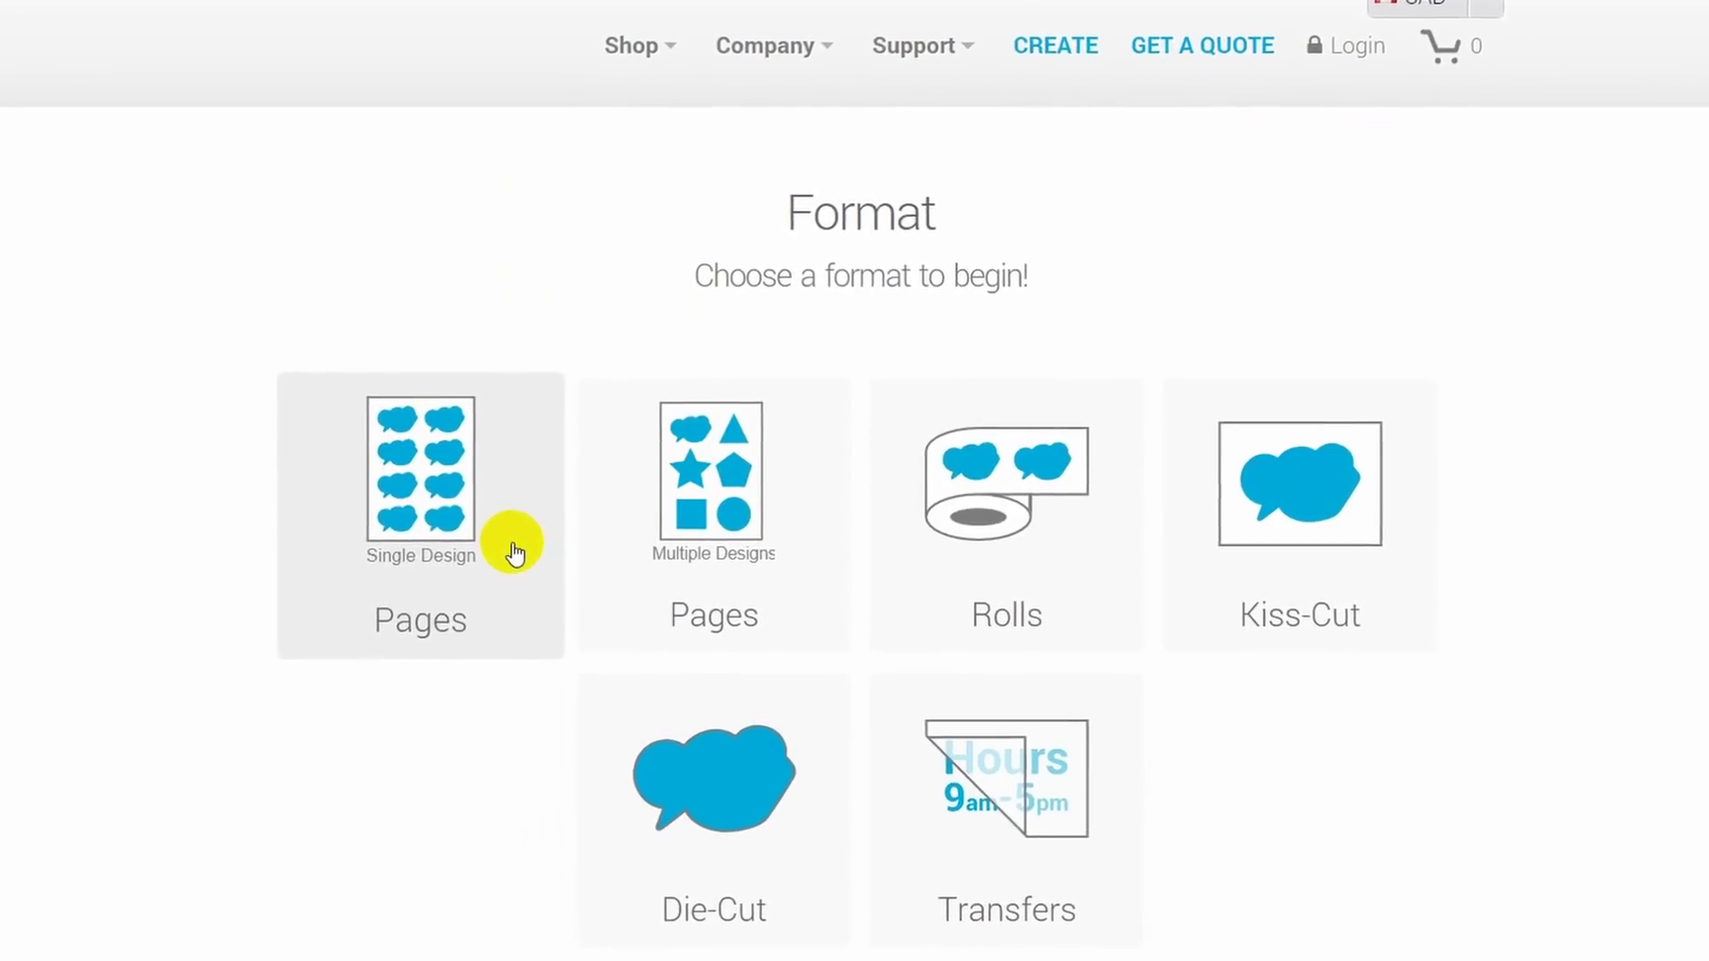
left_click(515, 552)
left_click(1038, 435)
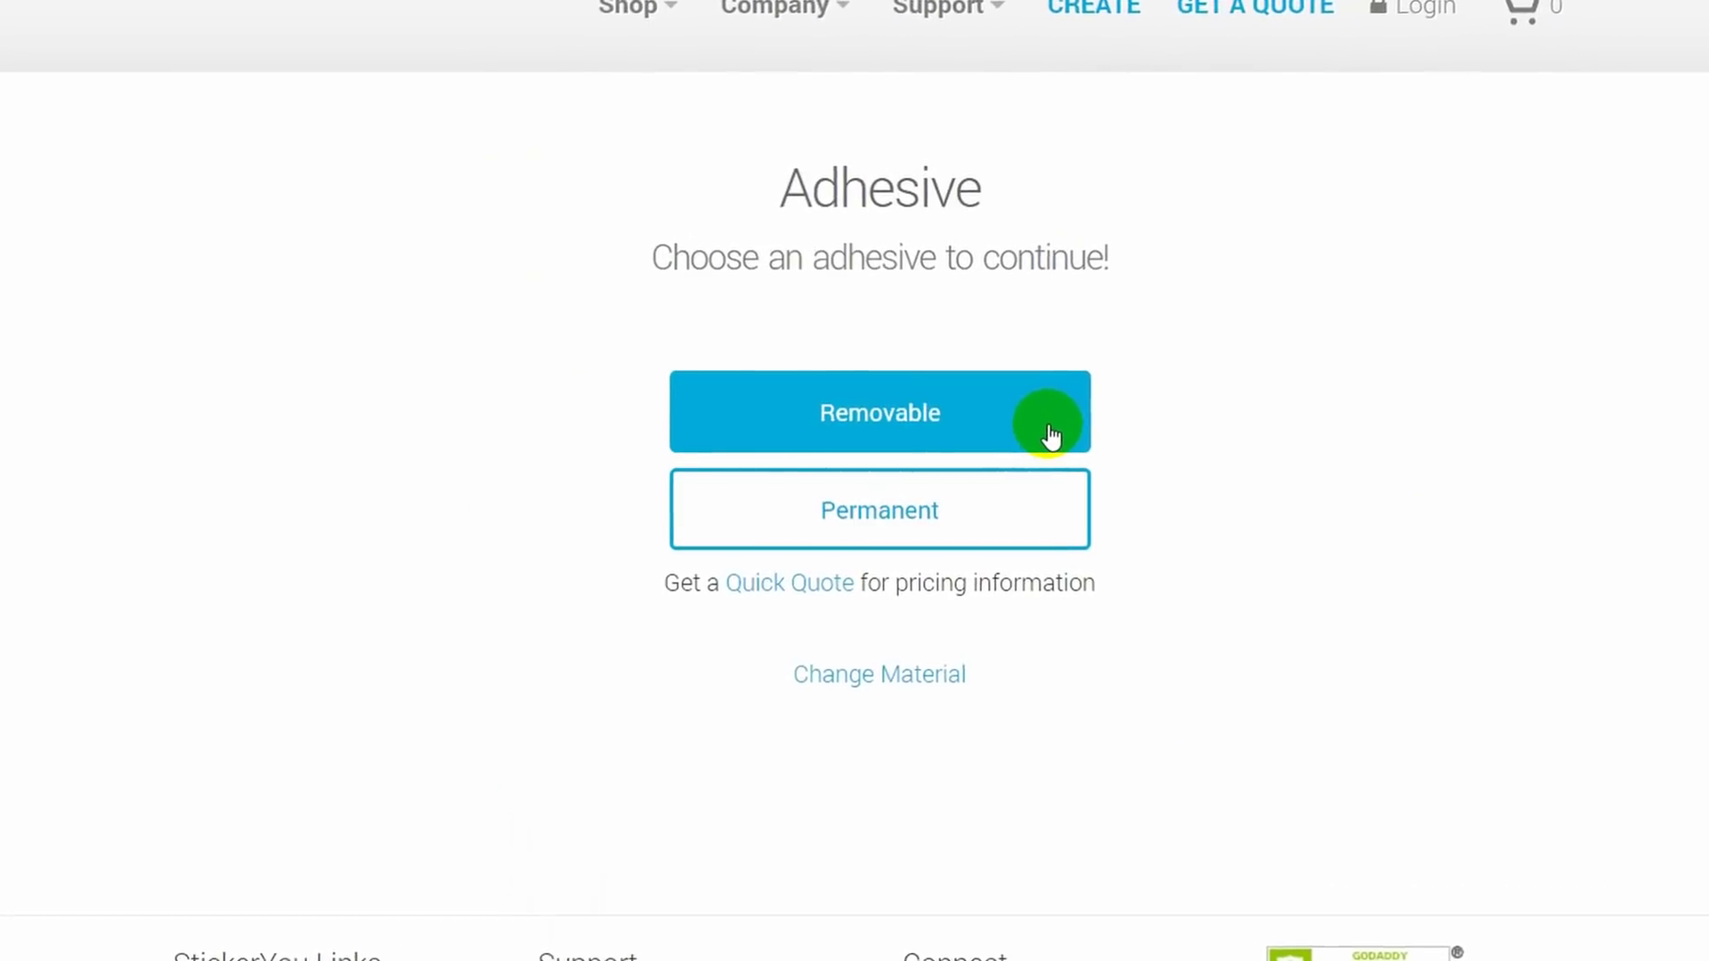
left_click(1050, 435)
left_click(1058, 431)
Upload the Apple Pie Decal image as the sticker artwork
left_click(806, 624)
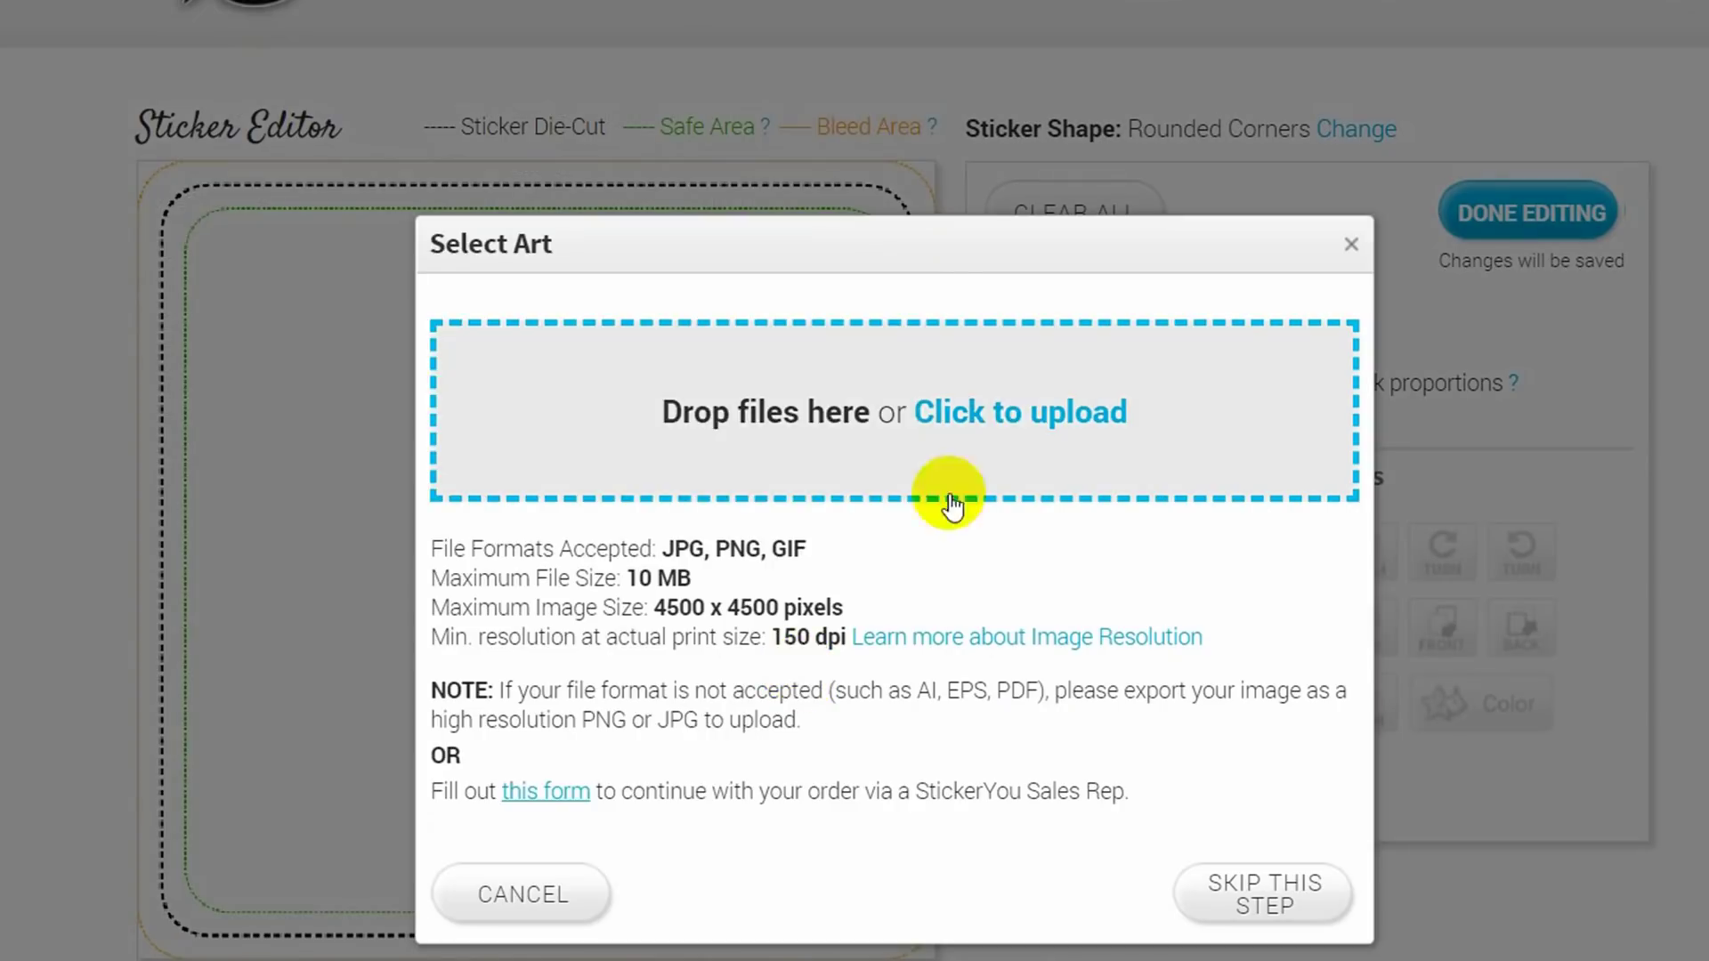
left_click(951, 505)
double_click(191, 104)
left_click(1318, 881)
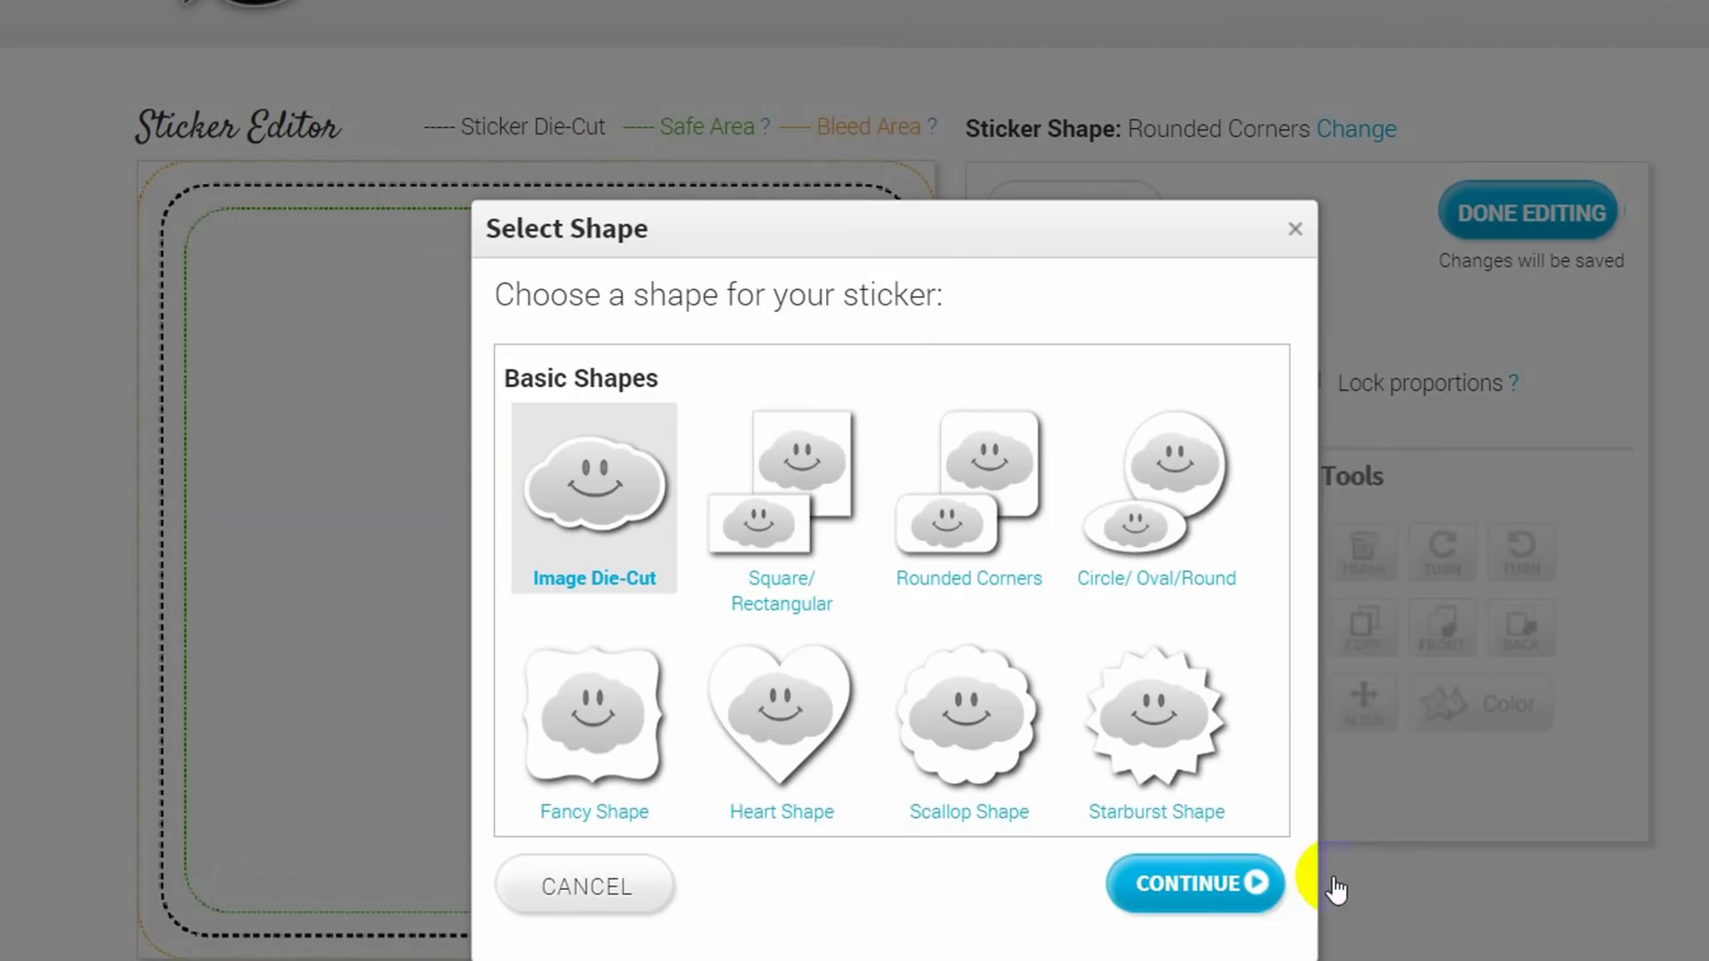
Use an image die-cut shape and size the sticker 2.15 by 1.08 inches
left_click(649, 538)
left_click(1195, 883)
left_click(1050, 497)
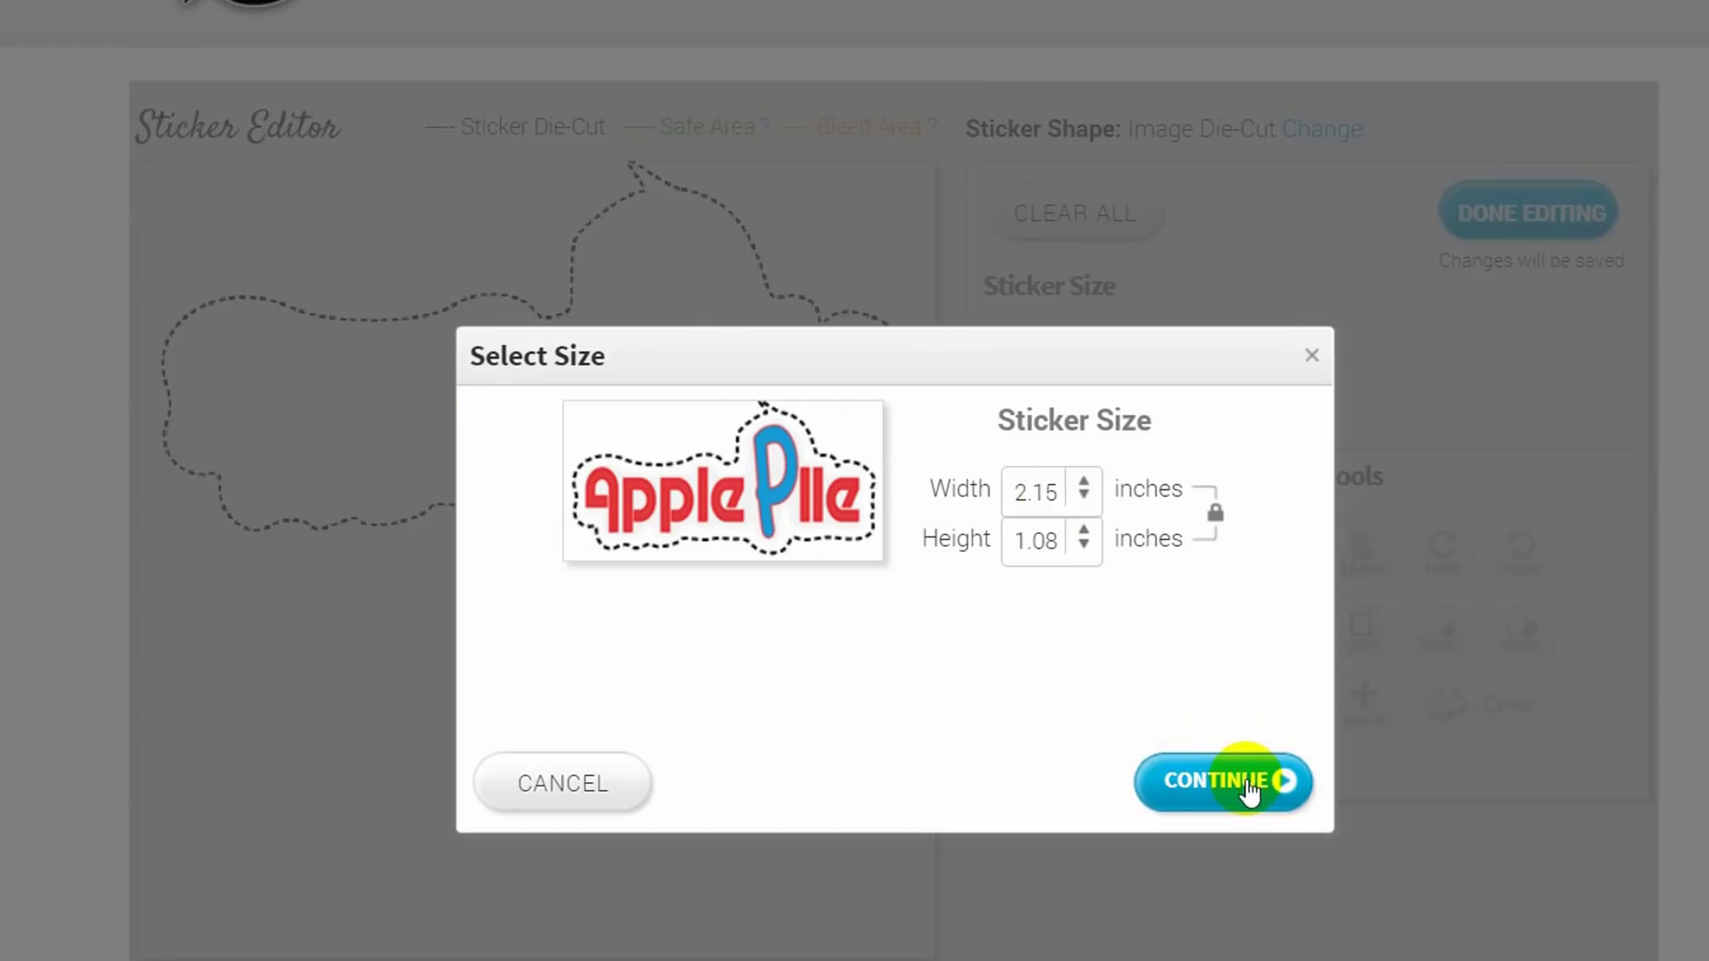
left_click(1247, 780)
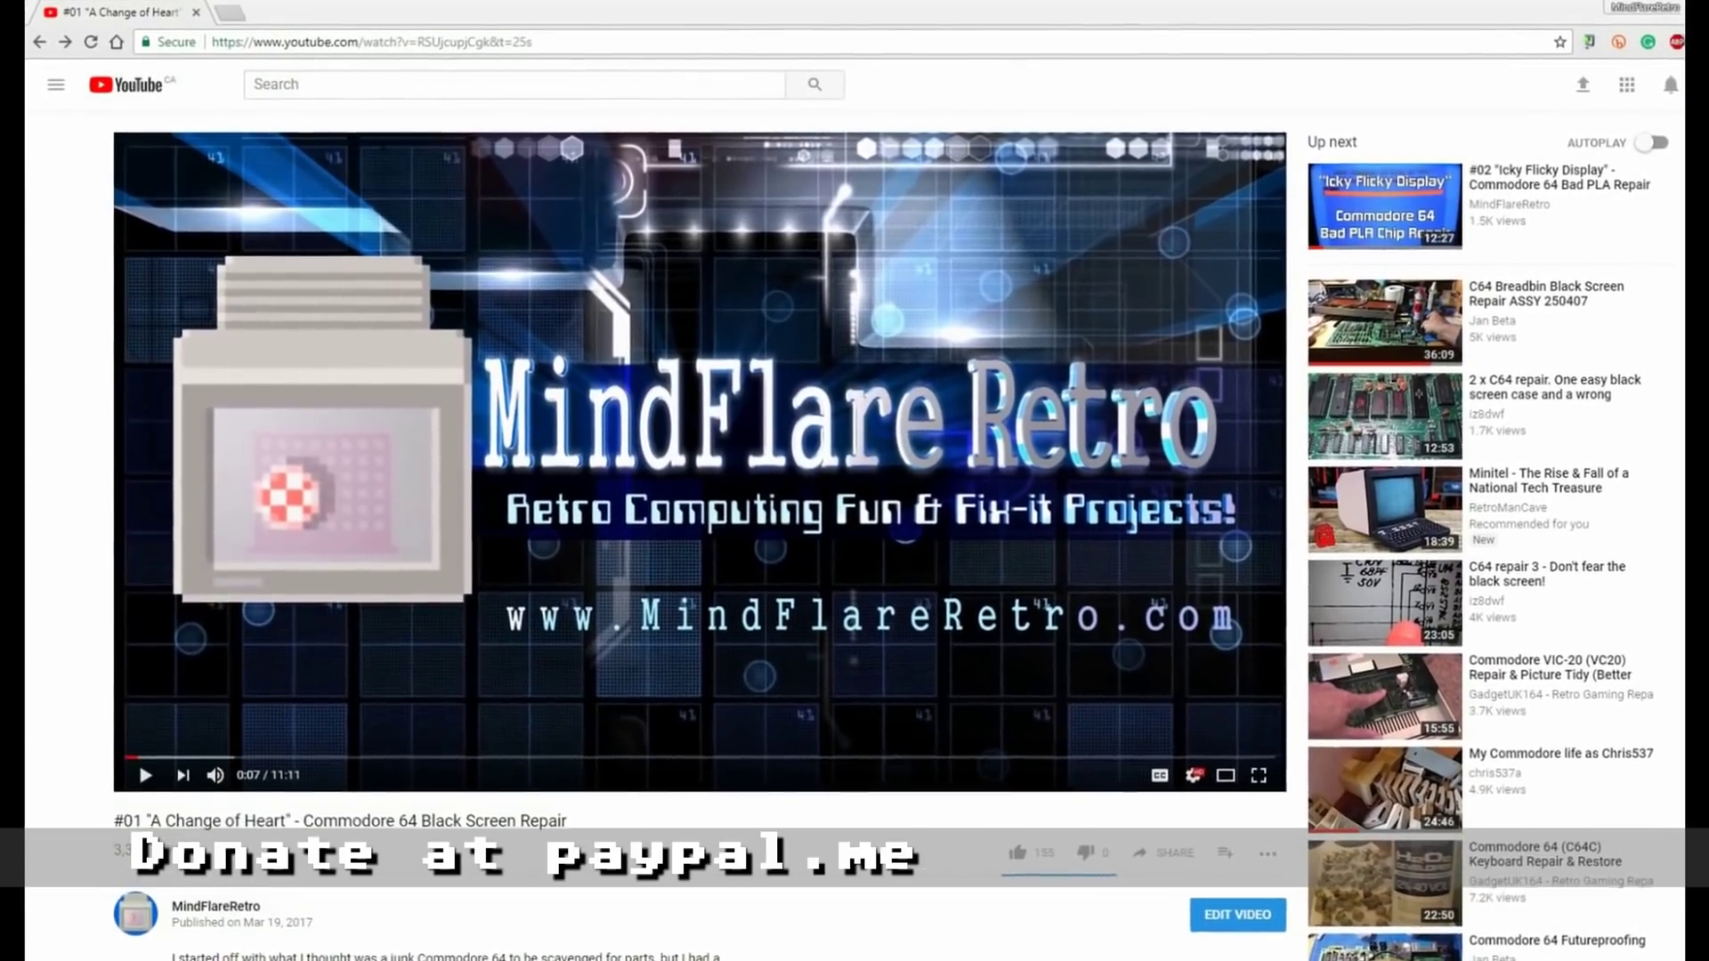
Scroll down to the video description and open its paypal.me donation link in a new tab
scroll(748, 445, "down", 4)
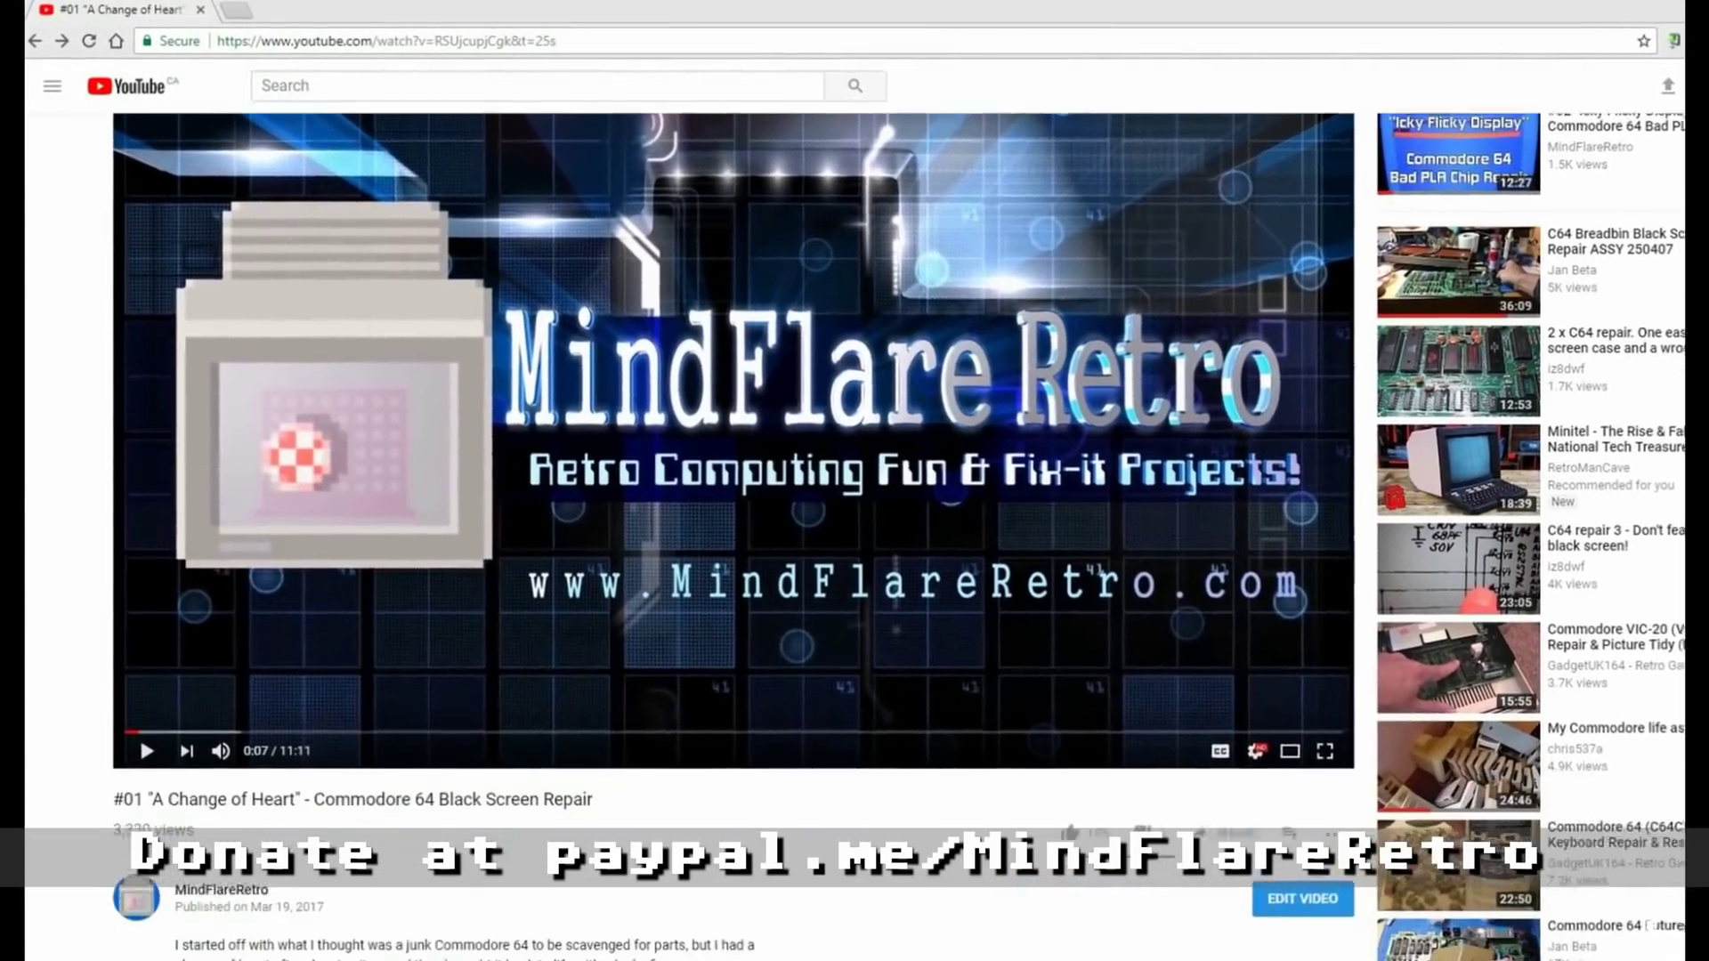
scroll(747, 446, "down", 5)
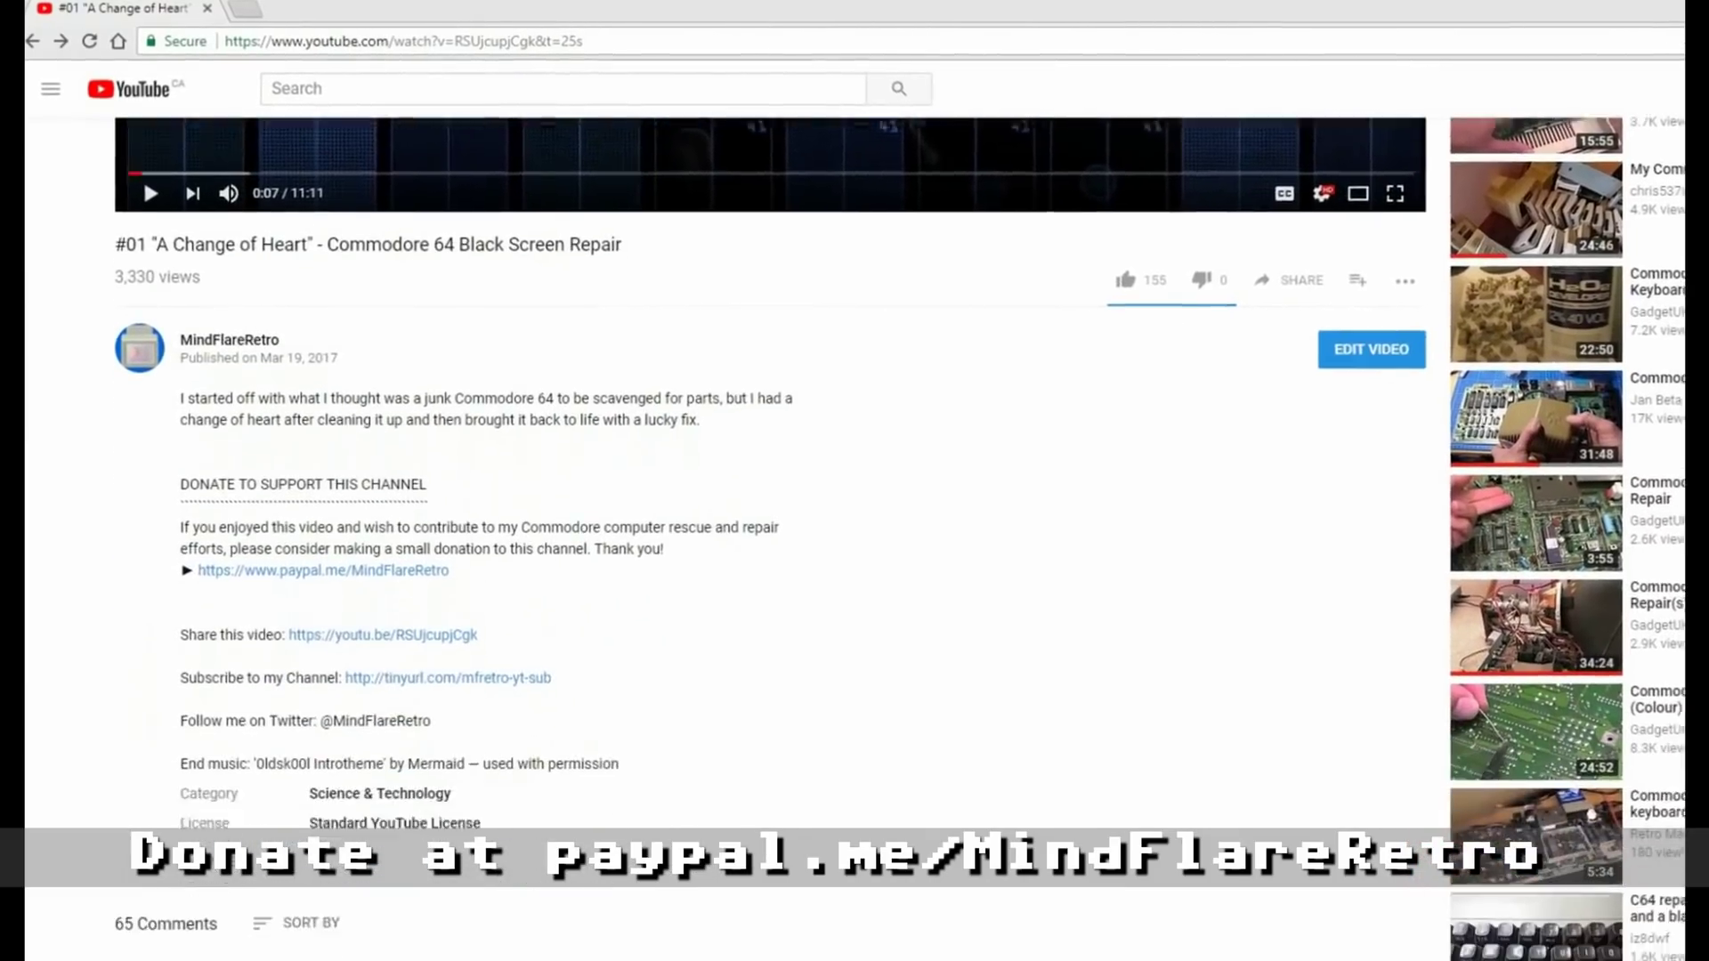
scroll(748, 445, "down", 1)
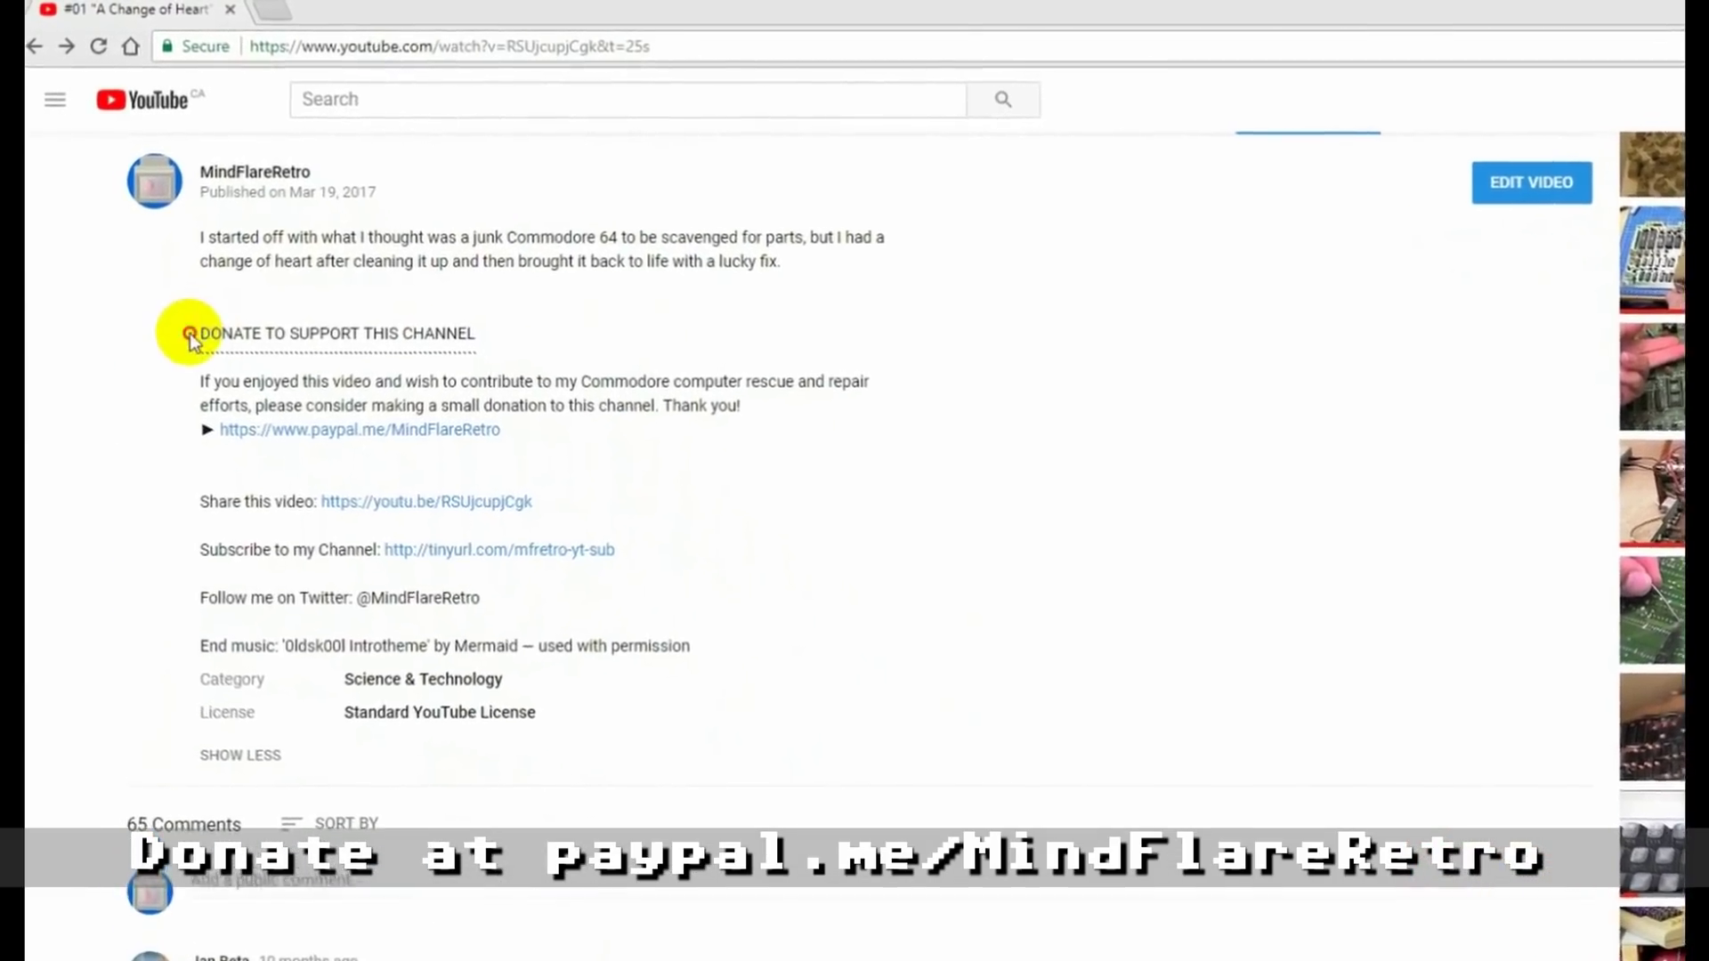
left_click_drag(189, 341, 532, 433)
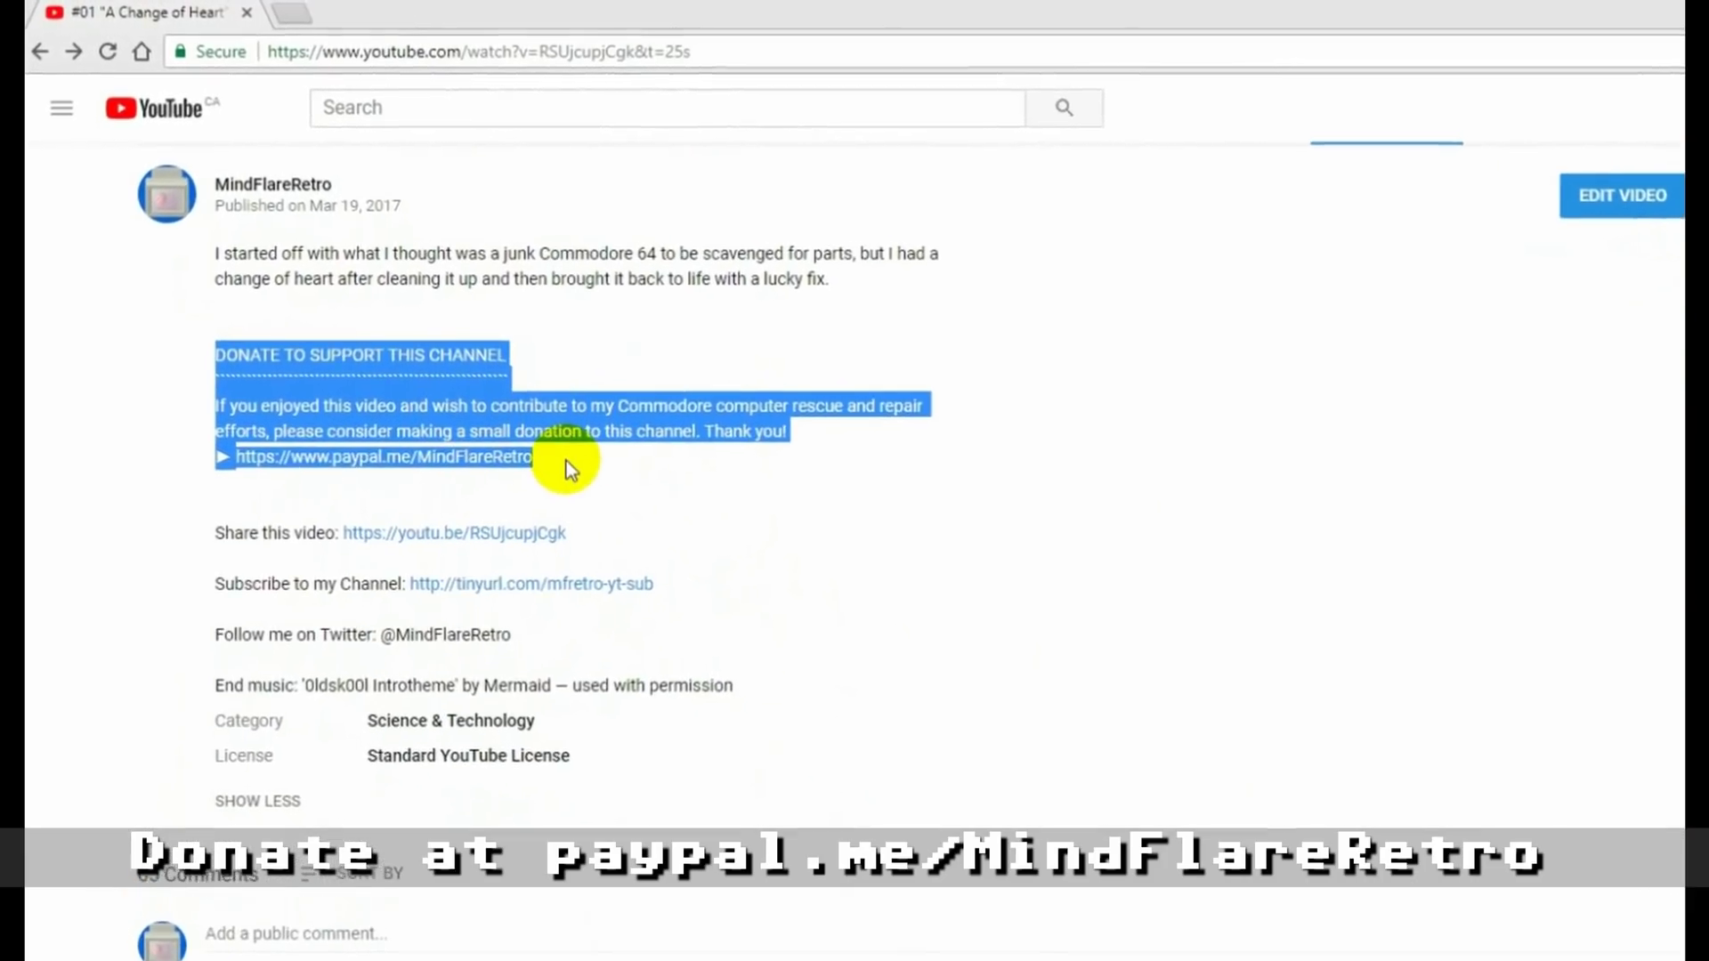
left_click(563, 465)
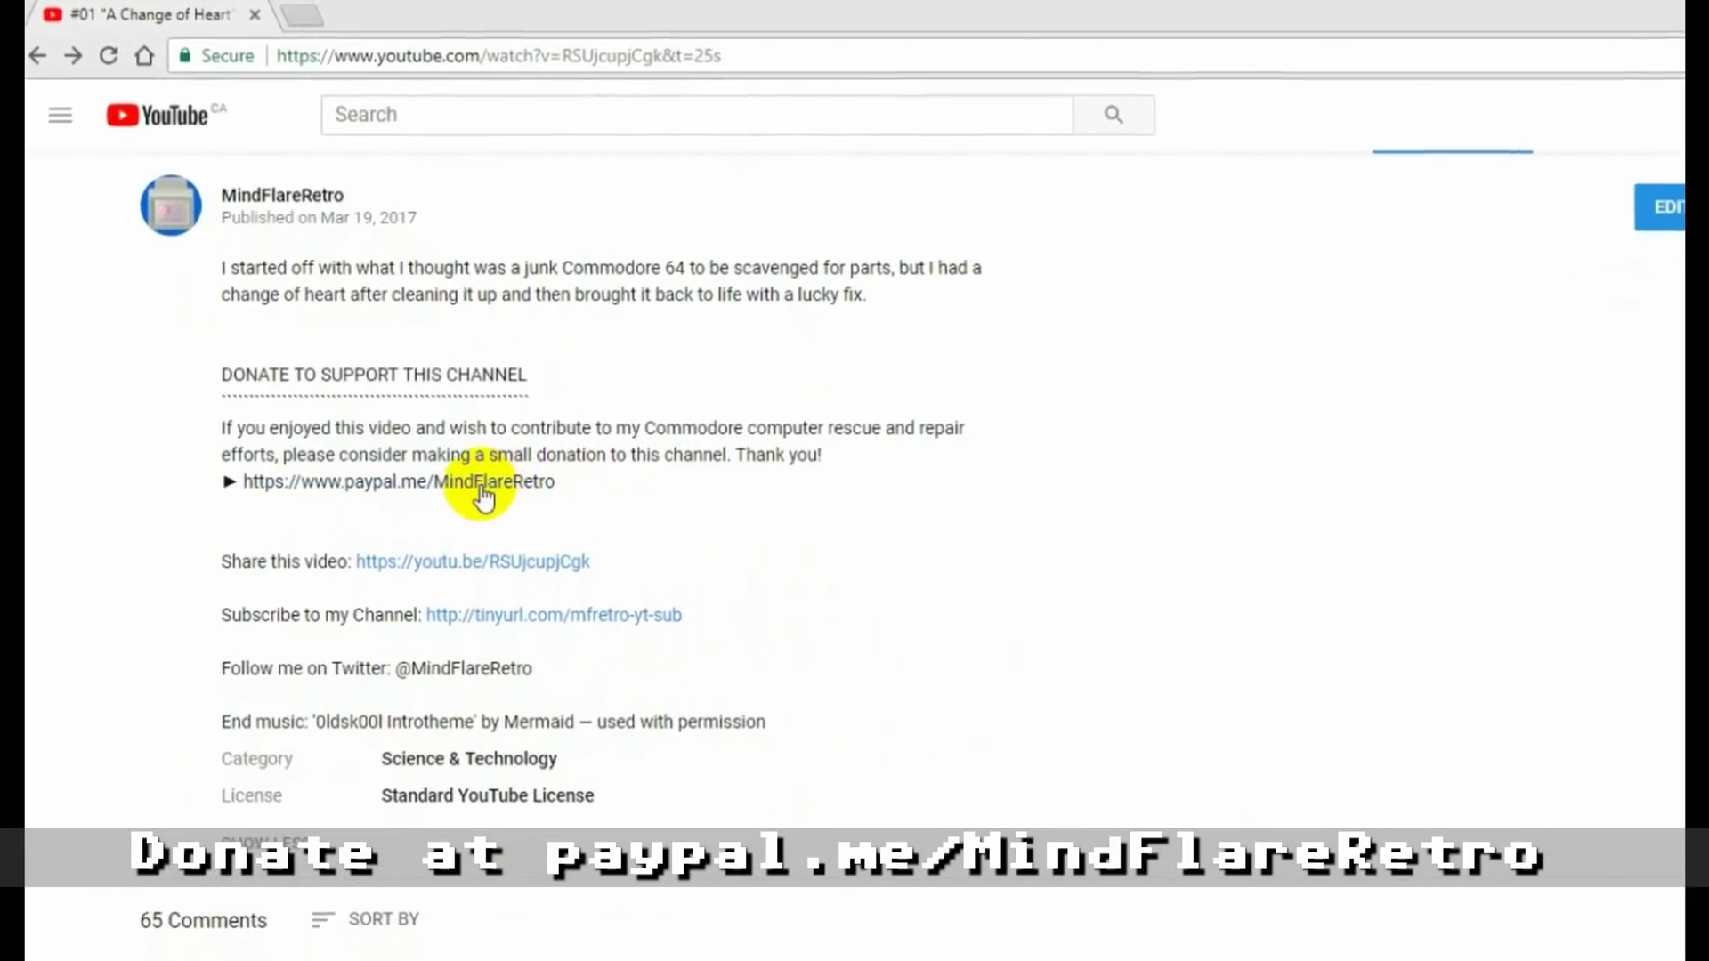
left_click(454, 483)
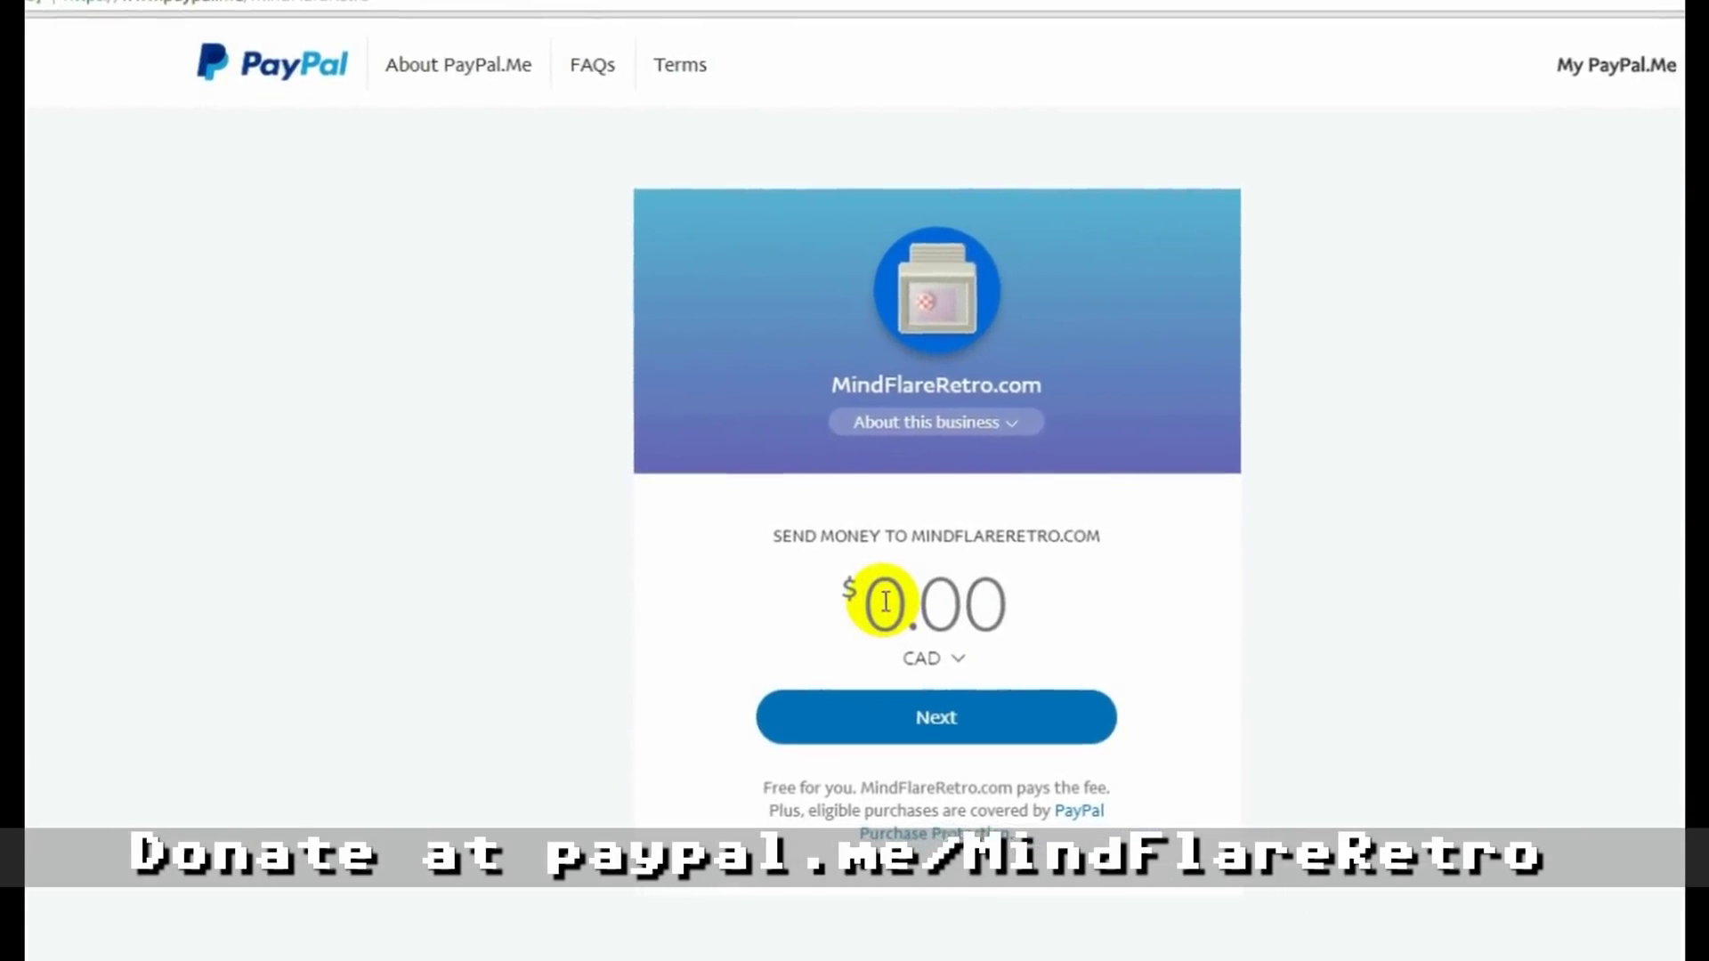
Enter 5.00 as the CAD donation amount
type("5.00")
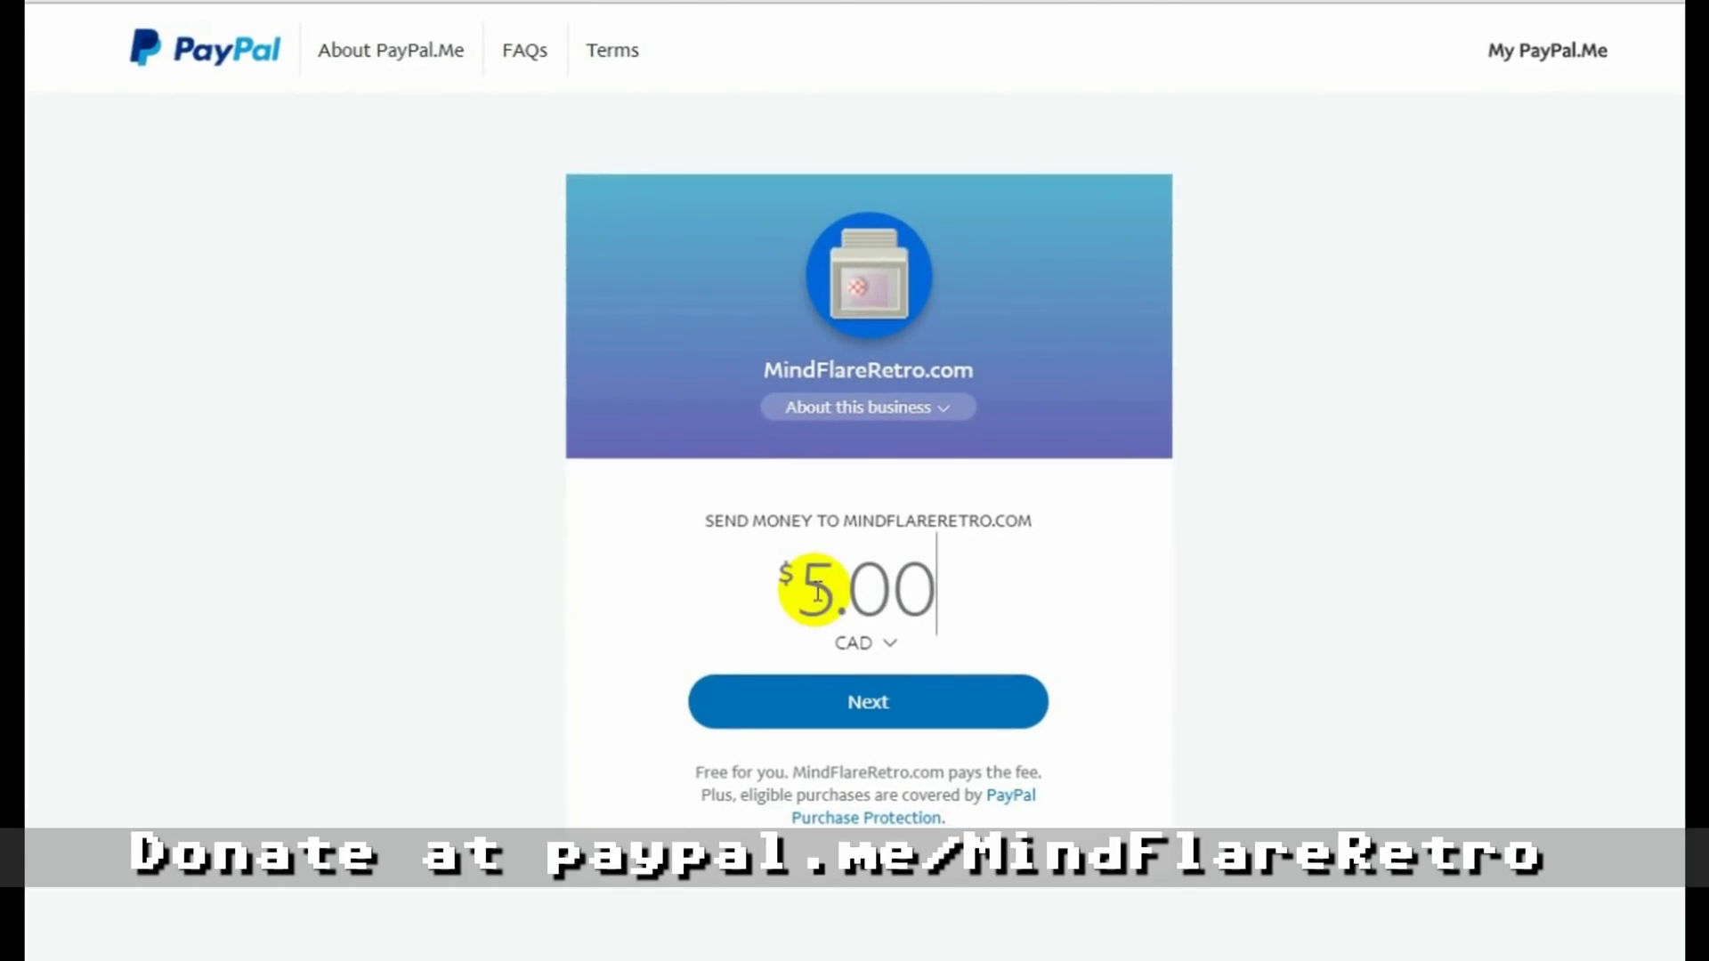